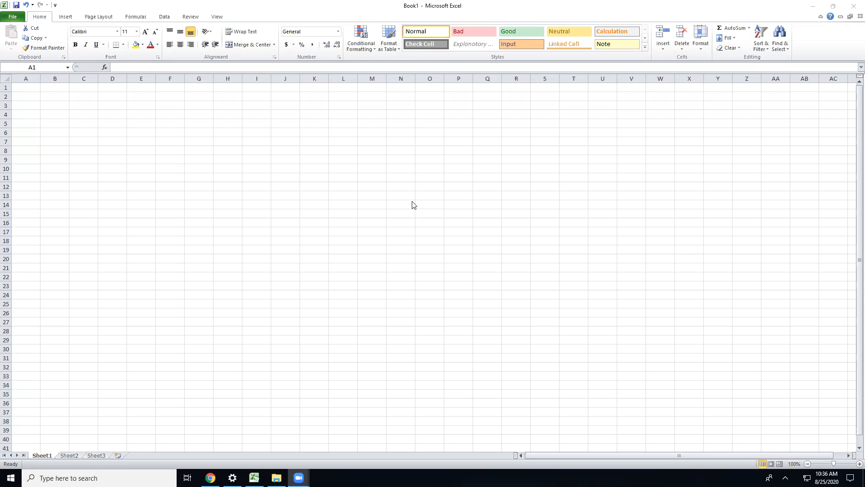
Step: Select individual cells such as B2, A2 and C4 and whole columns B through E to examine how the worksheet is addressed
click(33, 87)
click(65, 87)
key(Return)
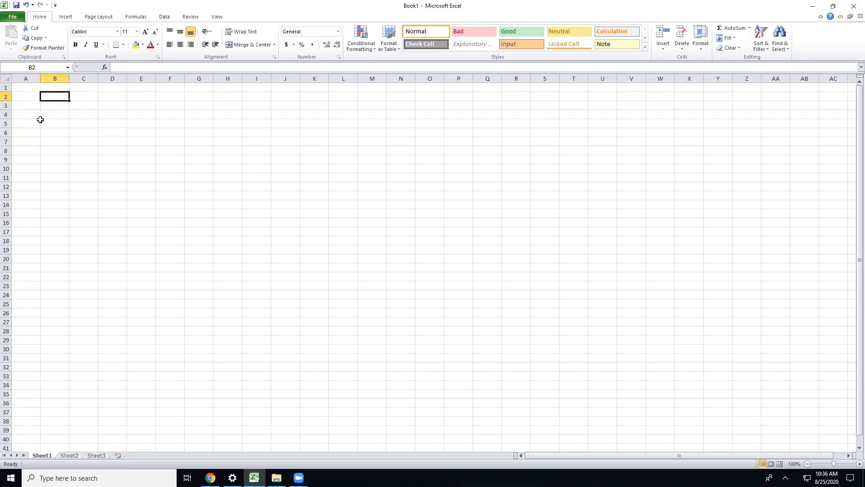
click(35, 95)
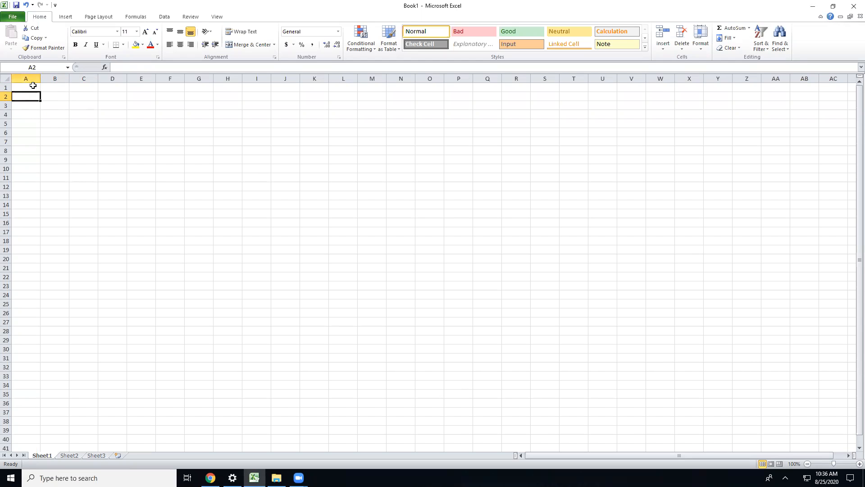
click(34, 123)
click(85, 115)
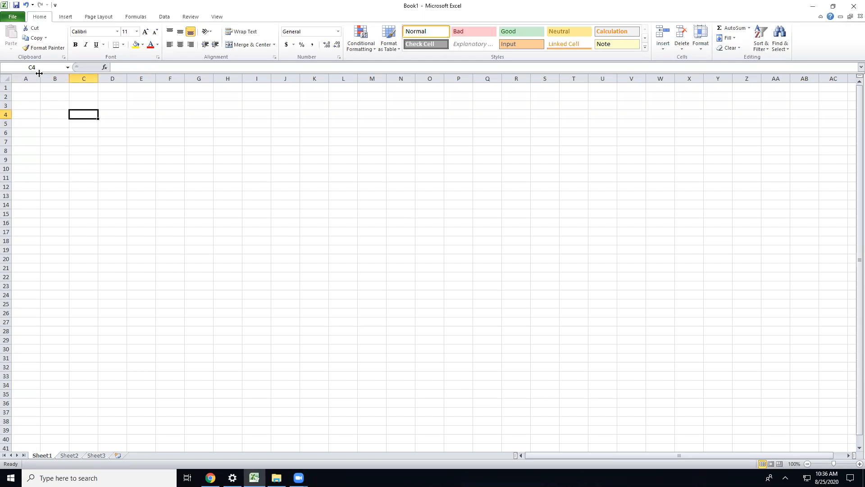
click(34, 89)
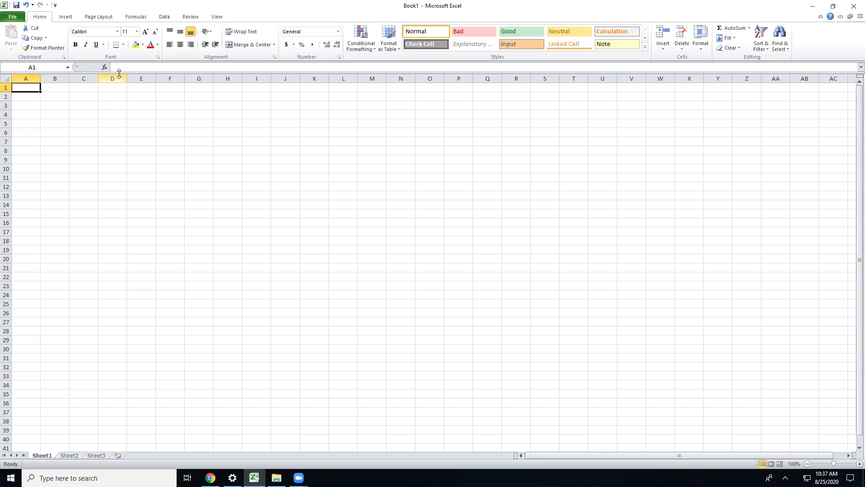
click(56, 77)
click(85, 78)
click(120, 78)
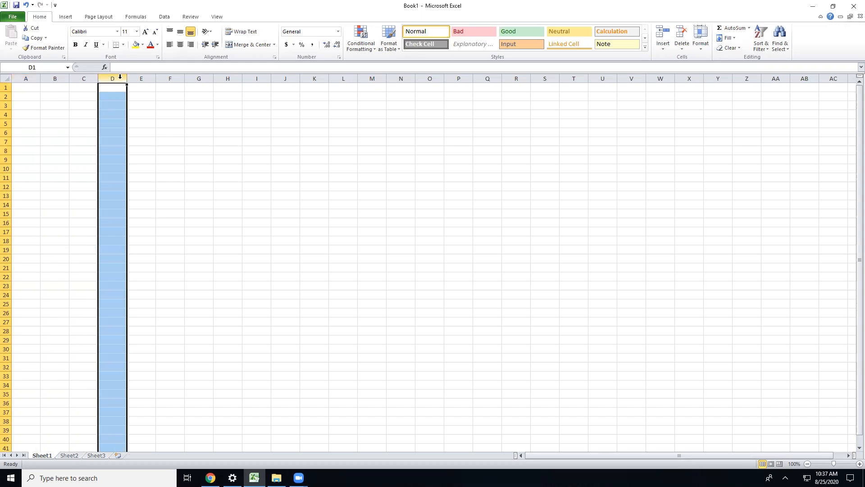
click(150, 78)
click(44, 105)
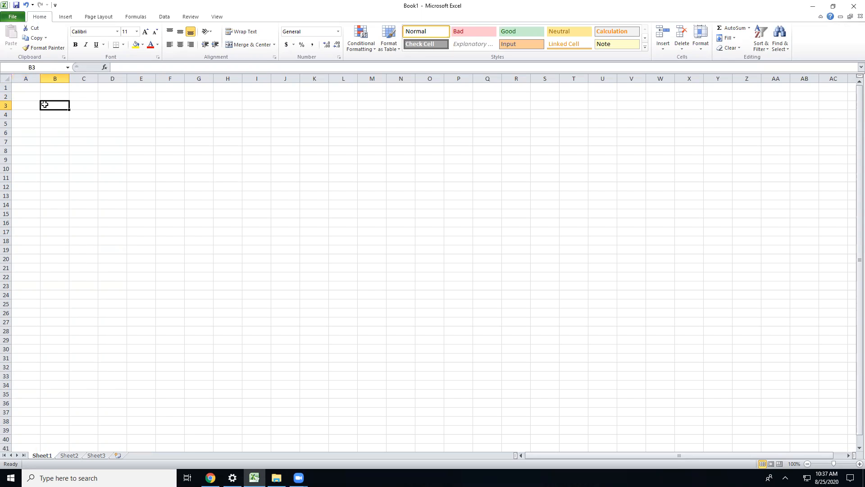
click(34, 89)
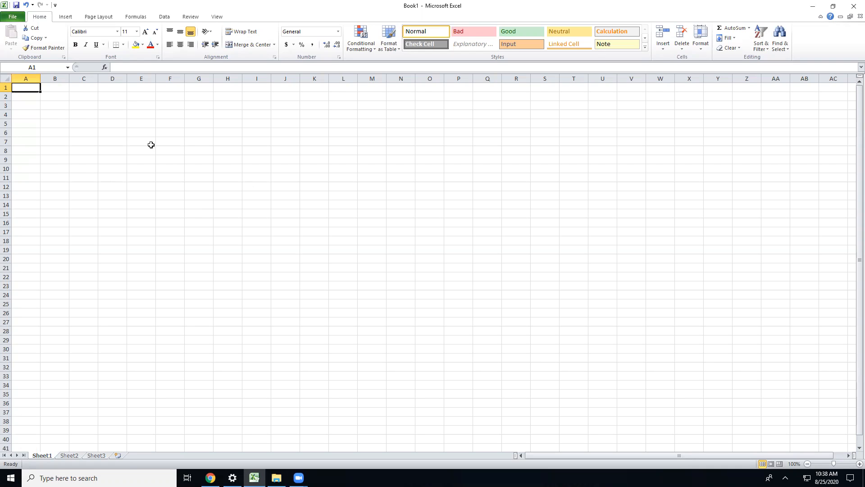
Step: Enter the text fdaf in cell D8
click(59, 96)
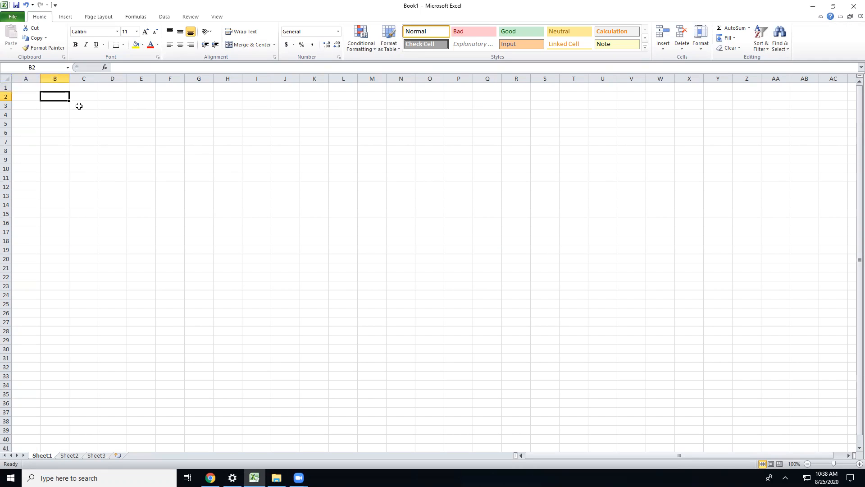
click(29, 108)
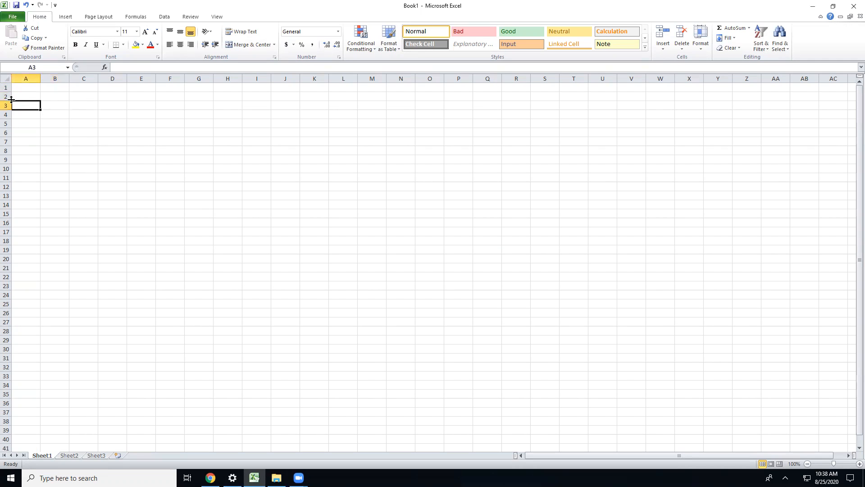
click(104, 150)
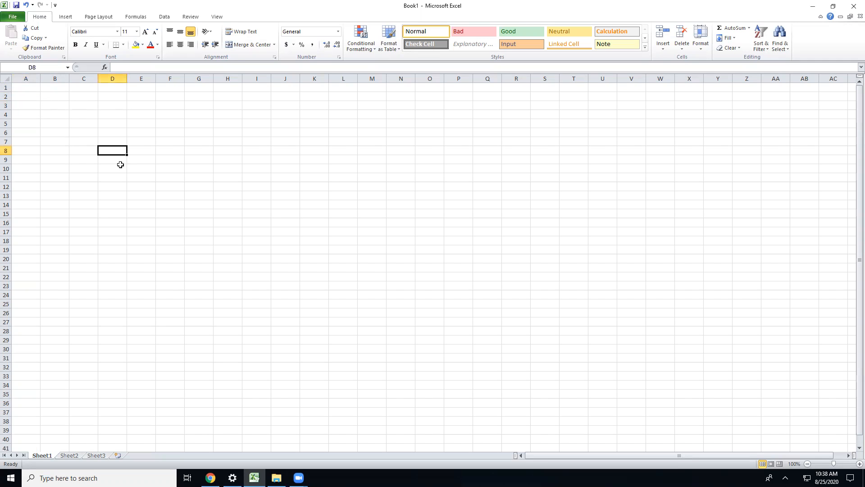
text(fdaf)
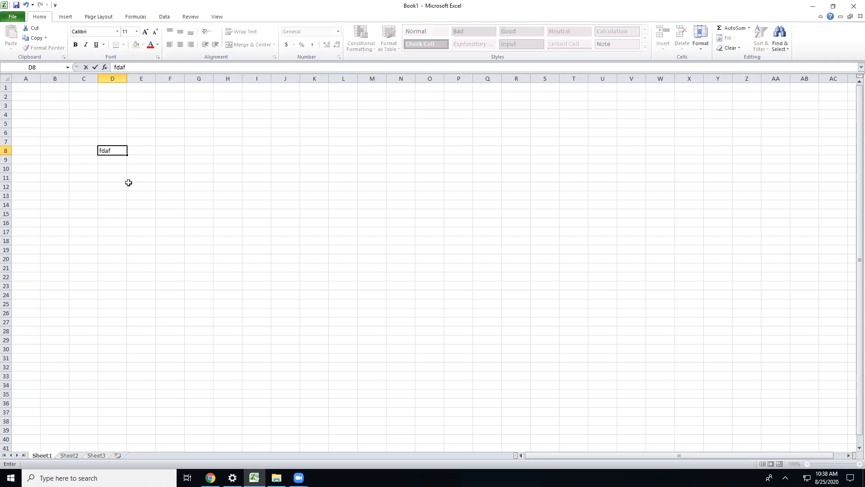
click(193, 150)
Step: Clear the text from cell D8 and return to cell A1
click(119, 151)
double_click(120, 151)
key(BackSpace)
key(BackSpace)
key(BackSpace)
key(BackSpace)
click(121, 67)
click(96, 175)
click(109, 155)
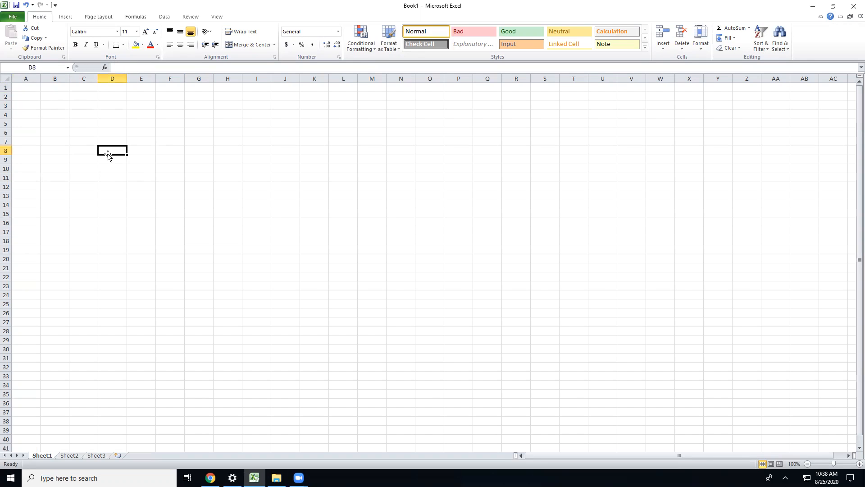
click(91, 151)
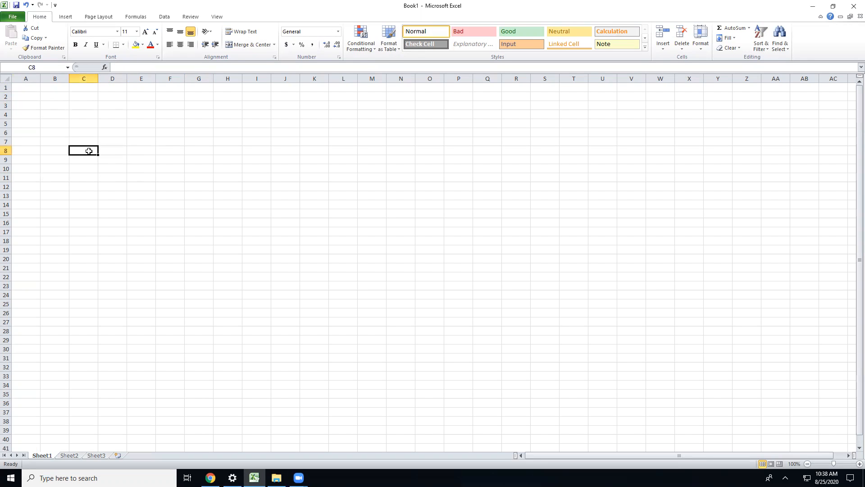
click(27, 90)
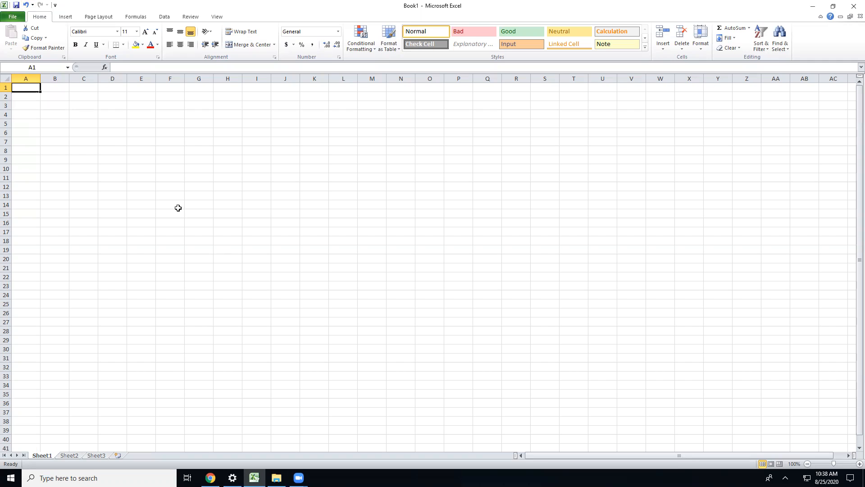
Step: Undo the clearing of cell D8, redo it and return to cell A1
click(25, 5)
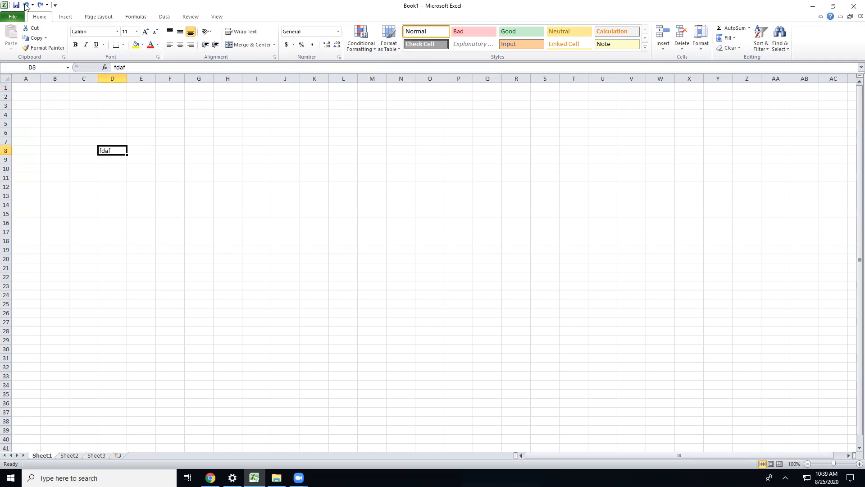
click(39, 5)
click(31, 89)
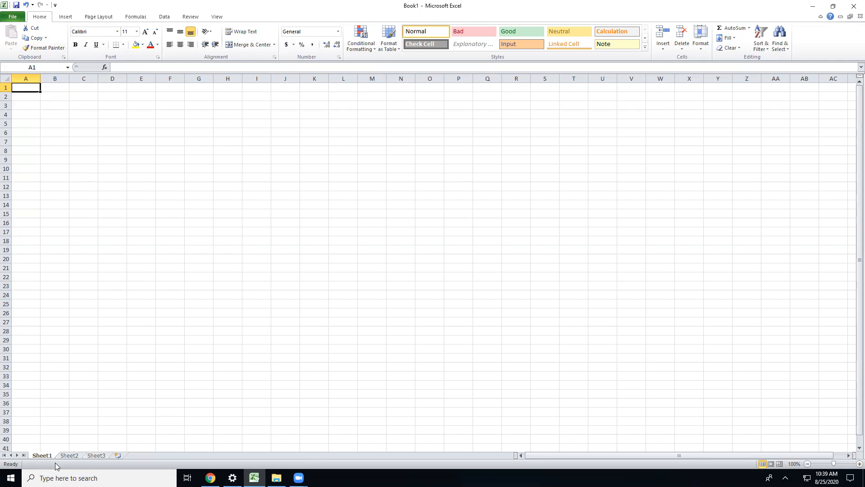
Step: Look through Sheet2 and Sheet3 of the workbook and return to Sheet1
click(72, 456)
click(94, 455)
click(72, 456)
click(99, 455)
click(70, 455)
click(46, 456)
click(71, 457)
click(94, 455)
click(49, 455)
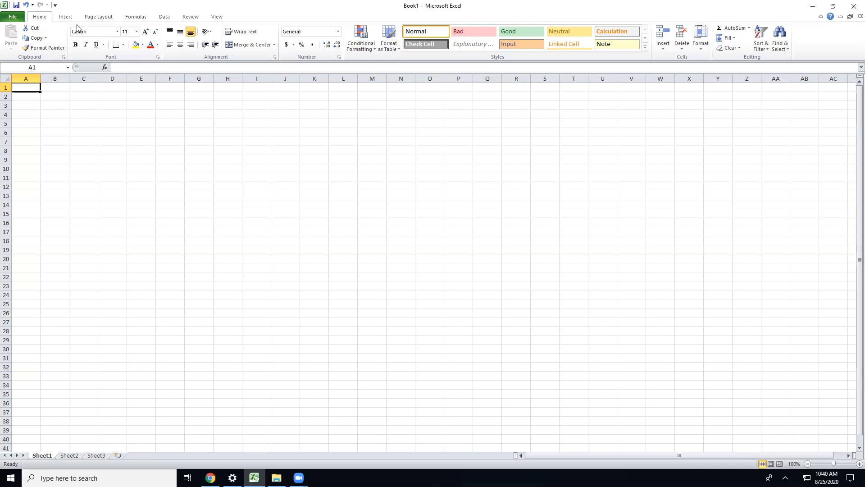
Step: Undo and redo the clearing of cell D8, and look at the text orientation options
click(26, 5)
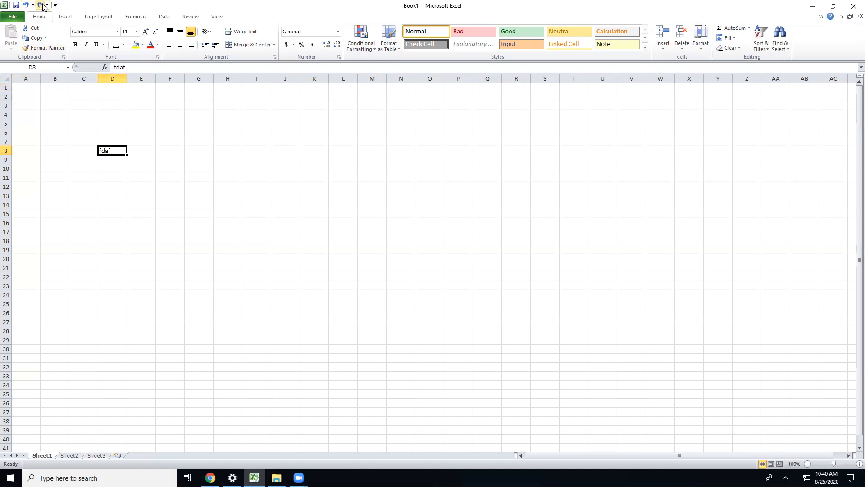
click(40, 5)
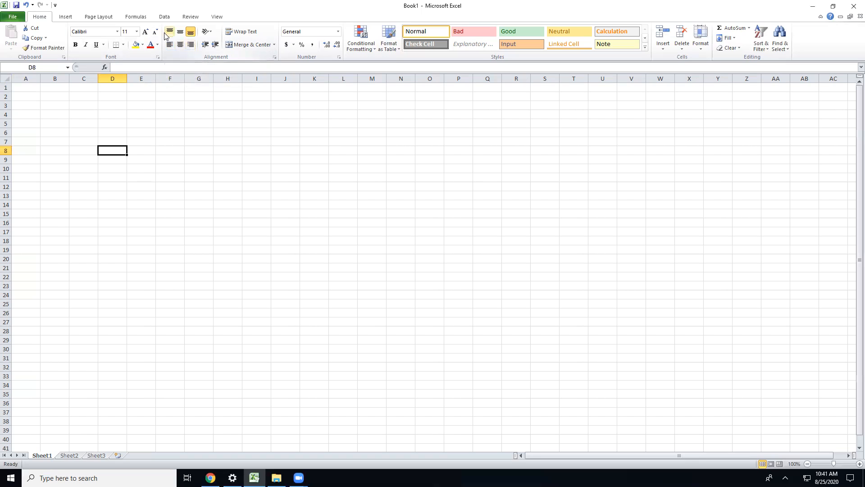
click(210, 35)
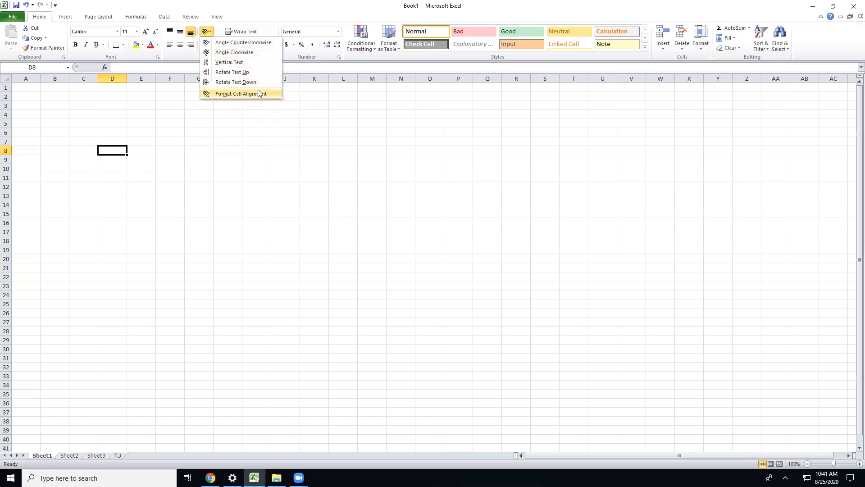
click(212, 34)
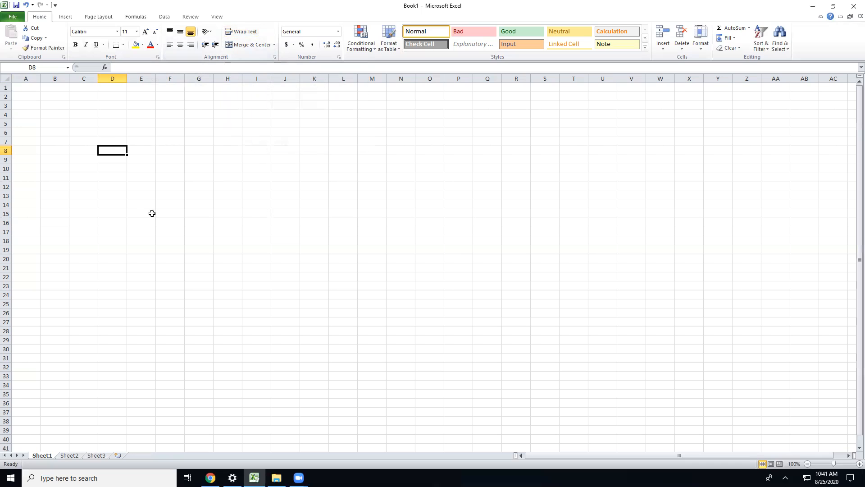
Step: Enter the sentence "This is a really sentence." in cell D8
key(Caps_Lock)
text(This is )
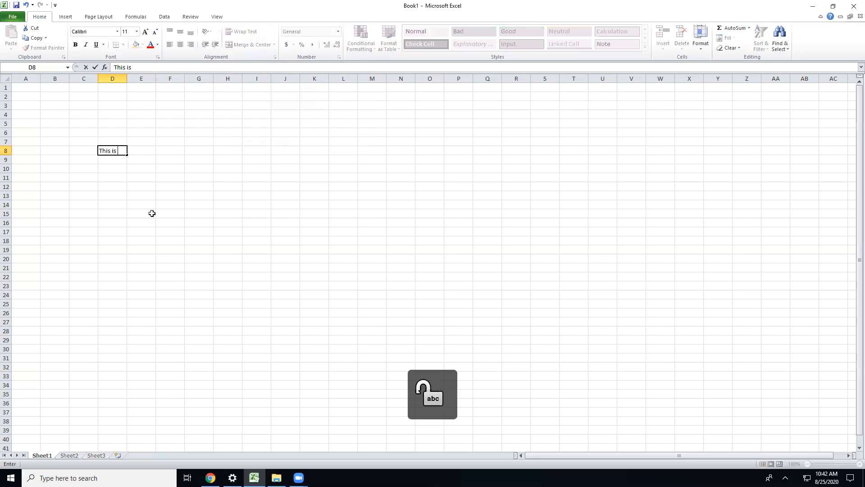
text(a really sentence.)
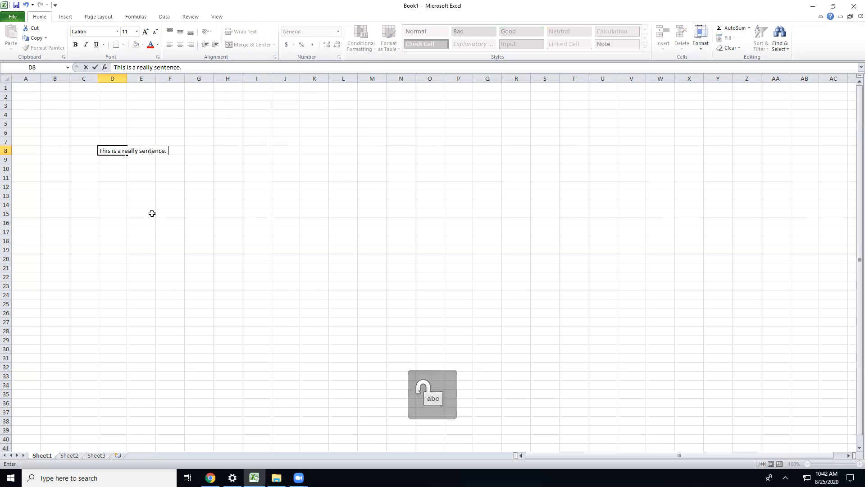
click(152, 213)
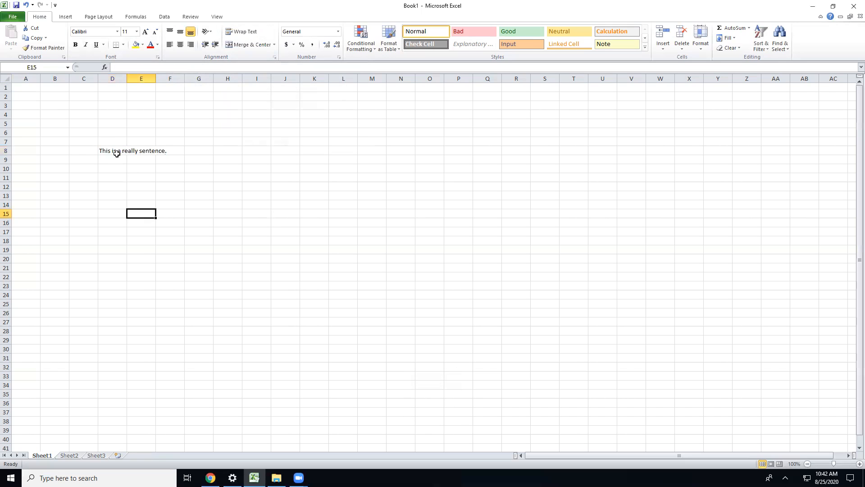
click(135, 150)
text(e)
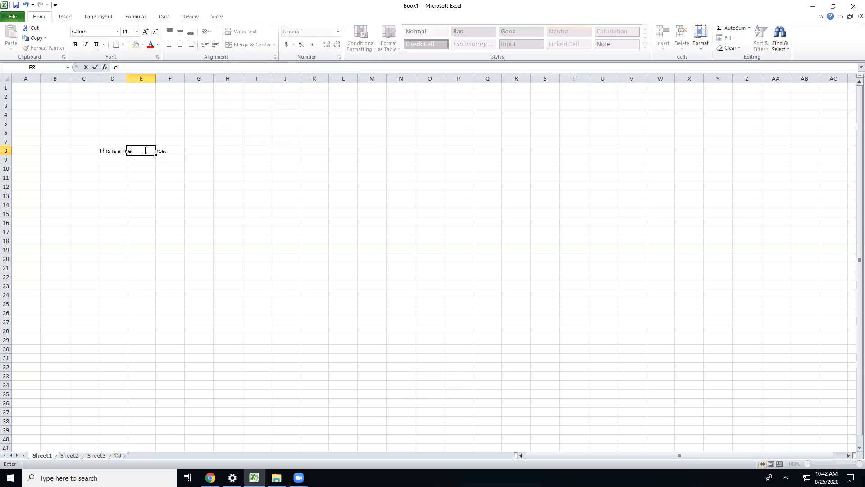
key(BackSpace)
click(132, 105)
click(143, 151)
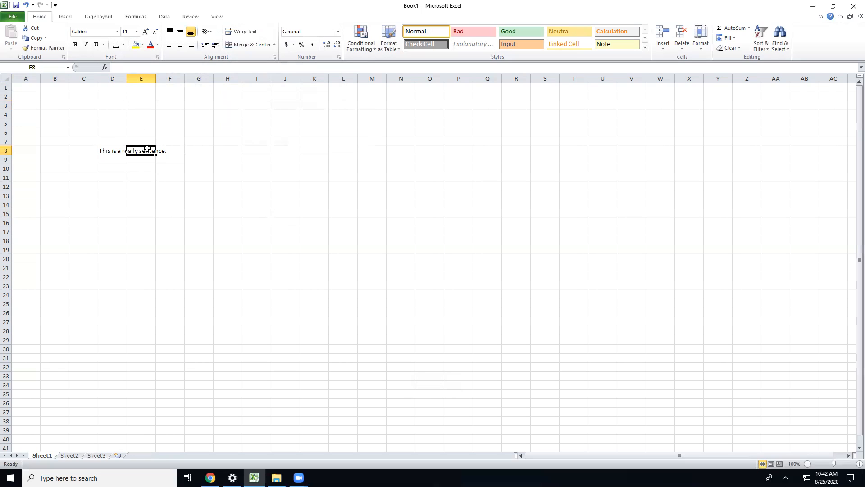
Step: Wrap the text in cell D8, and increase and decrease its indent
click(118, 150)
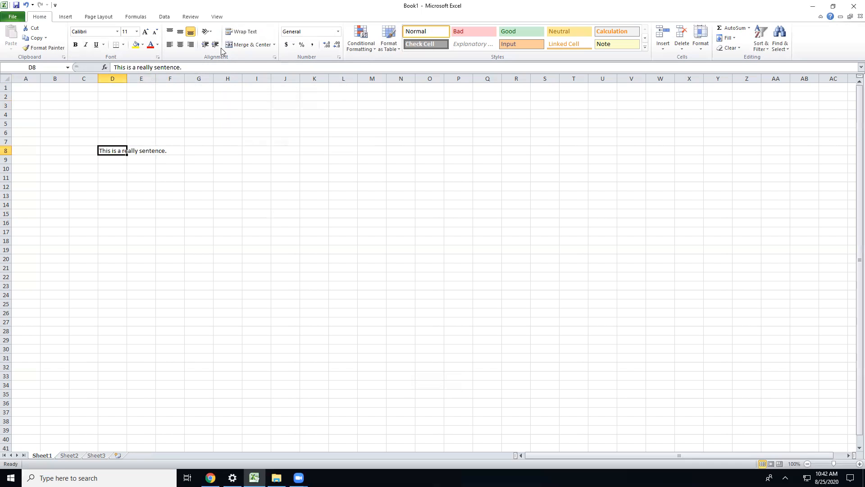
click(256, 33)
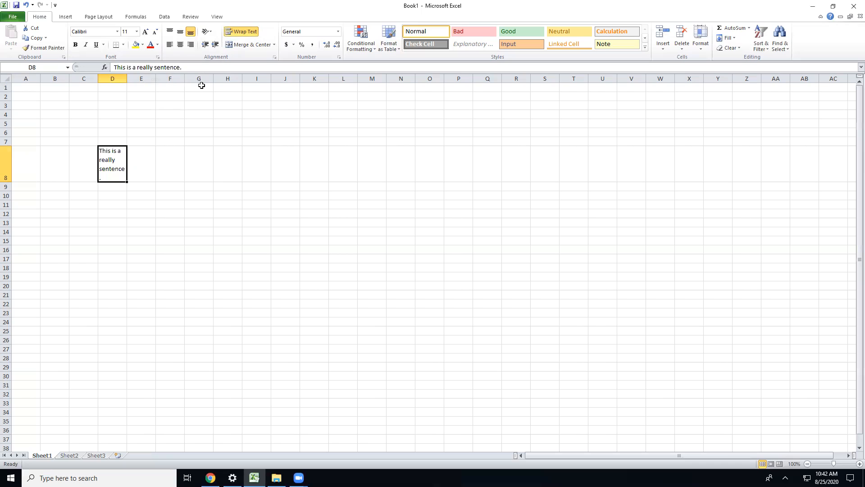
click(215, 45)
click(205, 44)
Step: Clear the sentence from cell D8 and move up to cell D5
key(BackSpace)
key(Up)
key(Up)
key(Up)
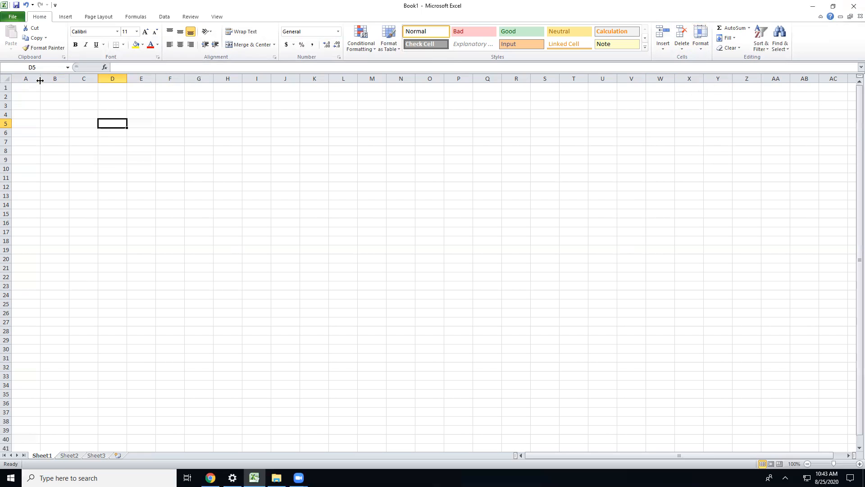
Step: Widen column A to about three times its default width
drag(41, 80, 105, 79)
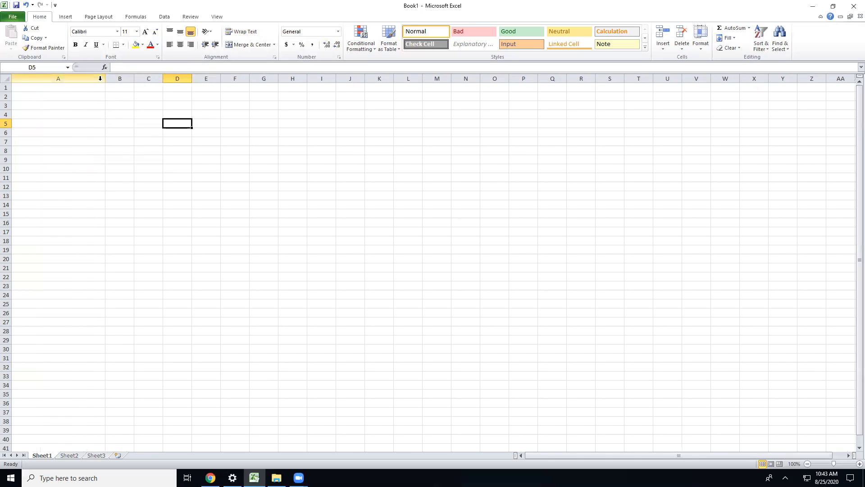
Step: Increase the height of row 4 slightly and select cell A6
mouse_move(8, 118)
mouse_down()
mouse_move(4, 145)
mouse_move(7, 123)
mouse_up()
click(7, 122)
click(60, 180)
click(5, 123)
click(19, 142)
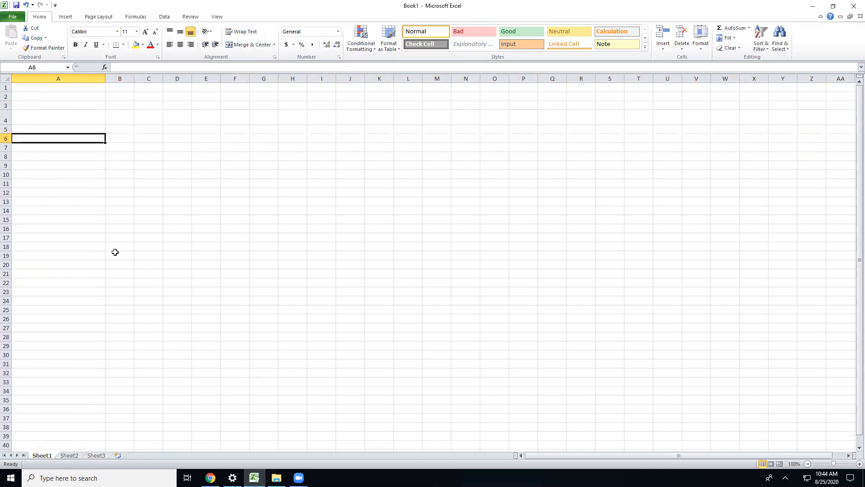
Step: Undo the height change of row 4
click(28, 5)
click(27, 5)
click(27, 5)
click(28, 5)
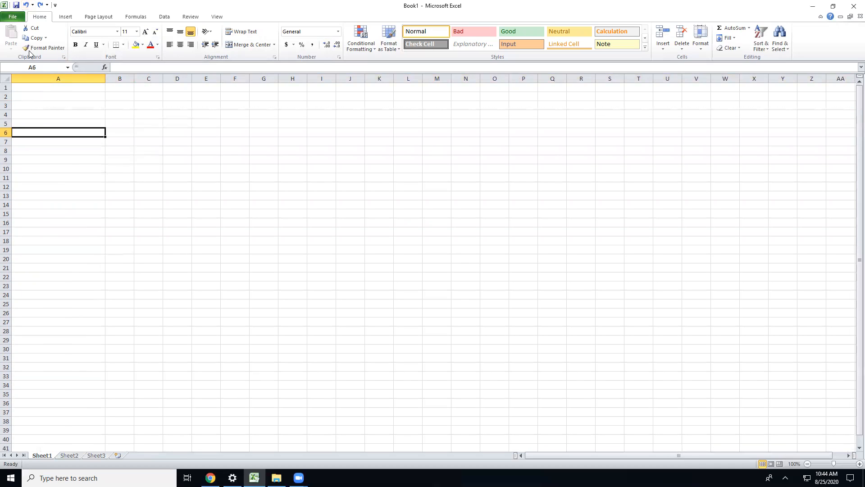
Step: Enter the title "Vandelay Industries- Revenues 2020 (in millions USD)" in cell A1
click(54, 103)
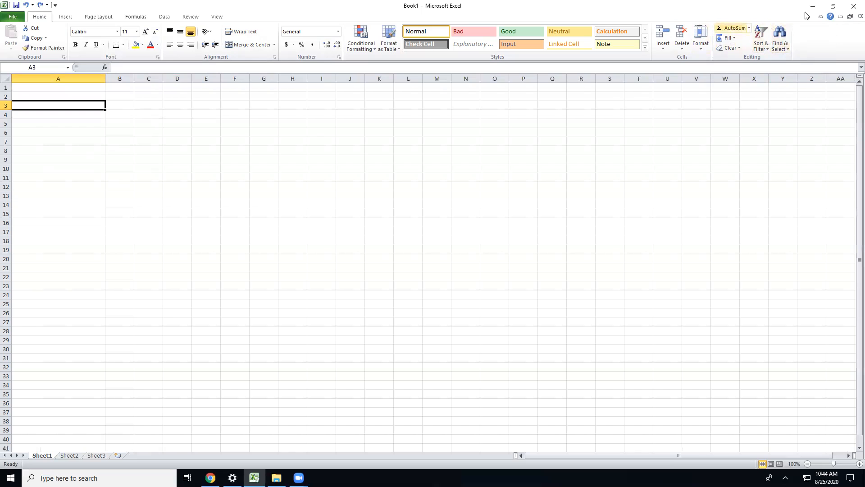
click(25, 88)
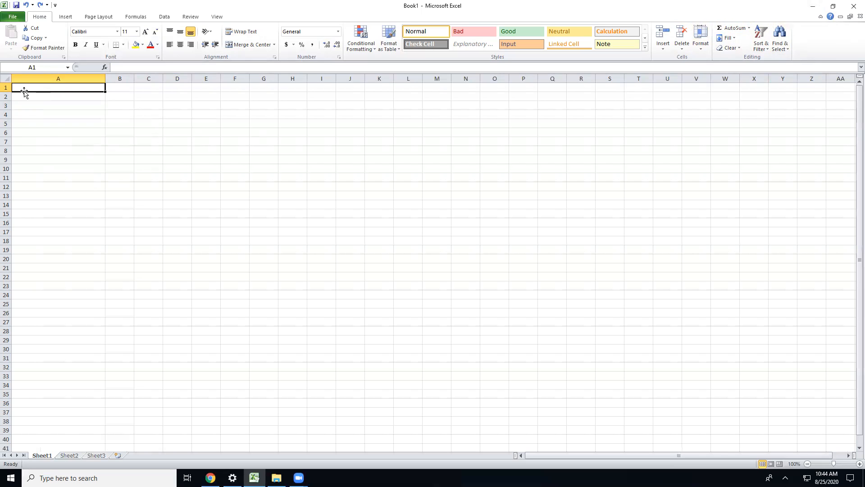
key(Caps_Lock)
text(Vandelay)
key(Caps_Lock)
text(I)
key(Caps_Lock)
text(ndustries)
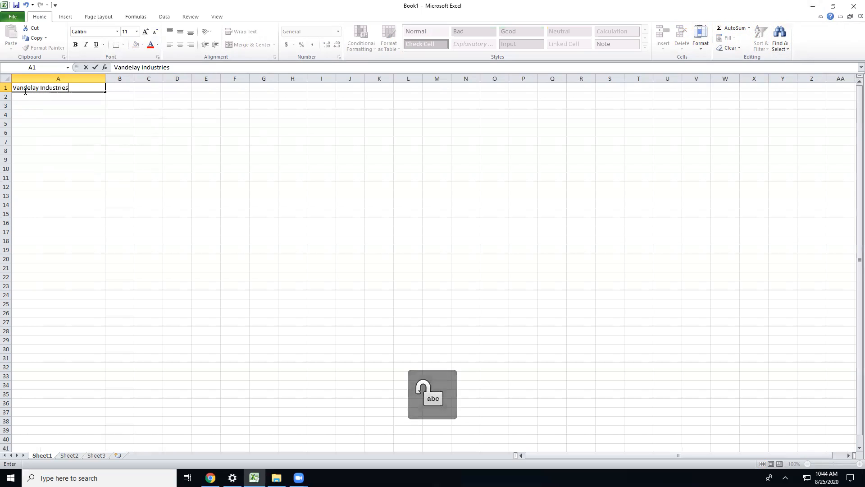
text(-)
key(Caps_Lock)
text(R)
key(Caps_Lock)
text(evenues )
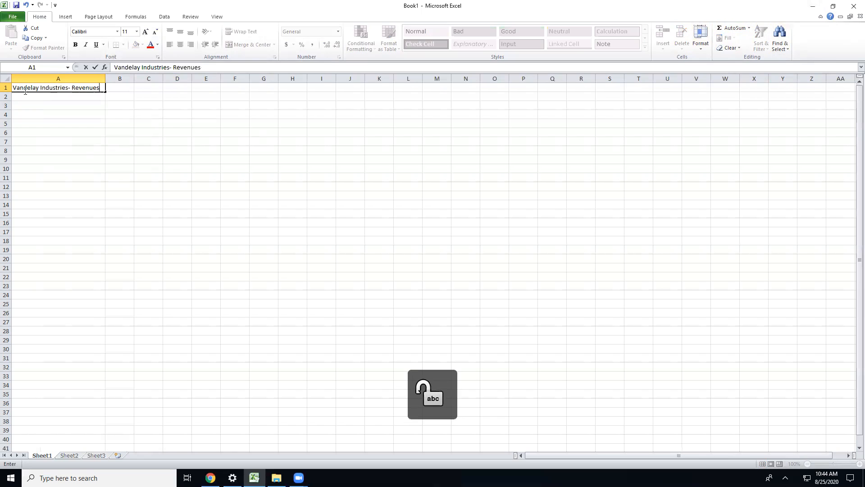
text(2020 (in millions)
key(Caps_Lock)
text(USD))
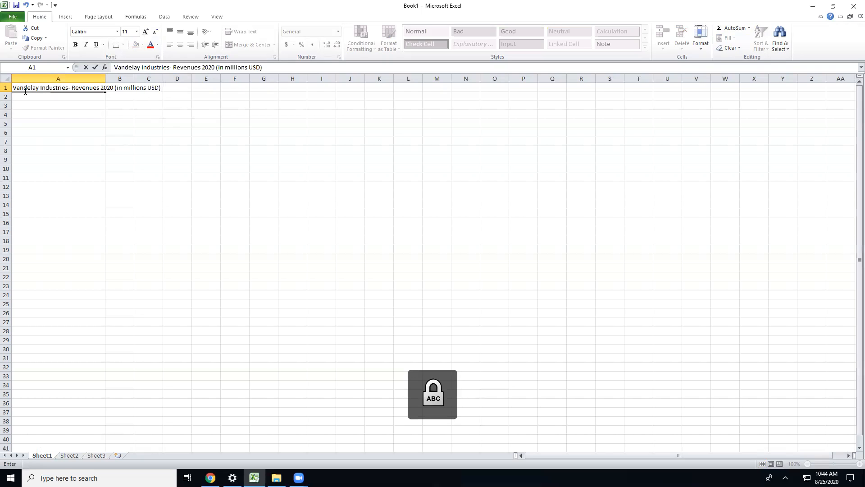
click(132, 99)
Step: Compare the contents of cells A1 and A2 to examine which cell holds the overflowing title
click(47, 87)
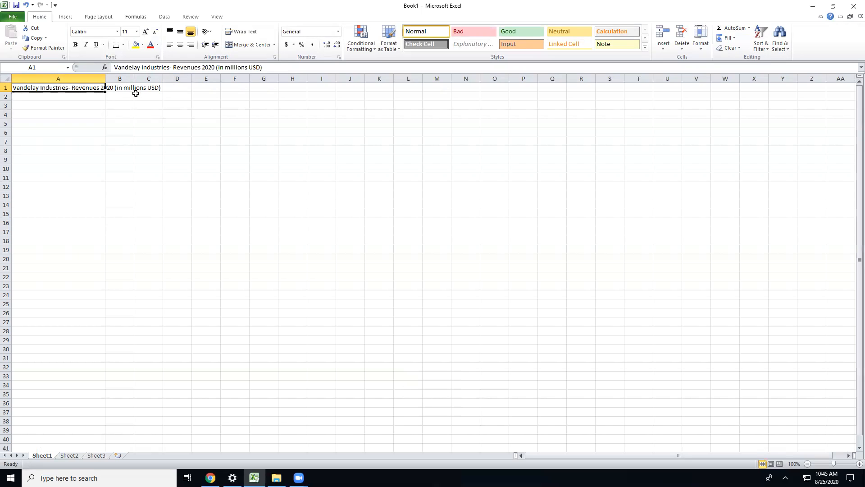
click(55, 100)
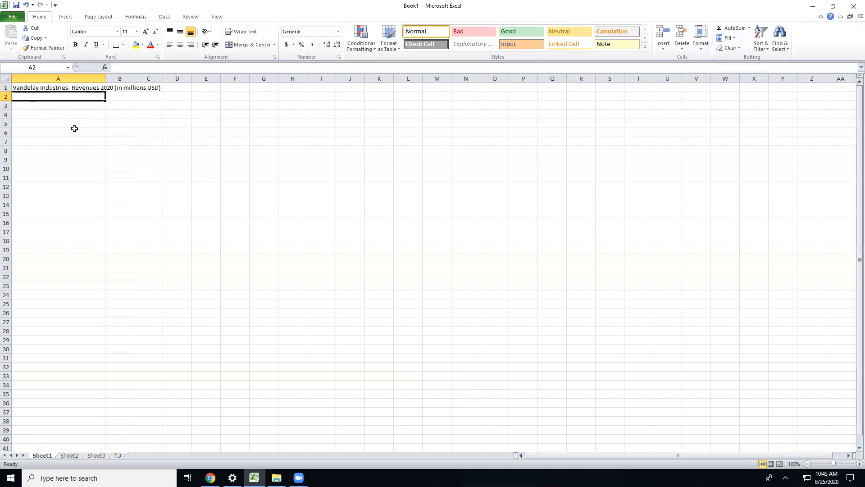
click(40, 87)
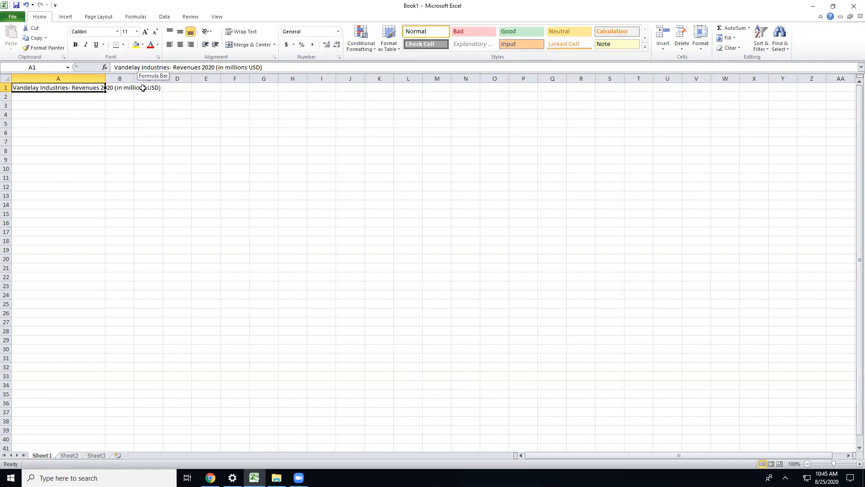
Step: Enter the row heading "Location" in cell A4
click(31, 117)
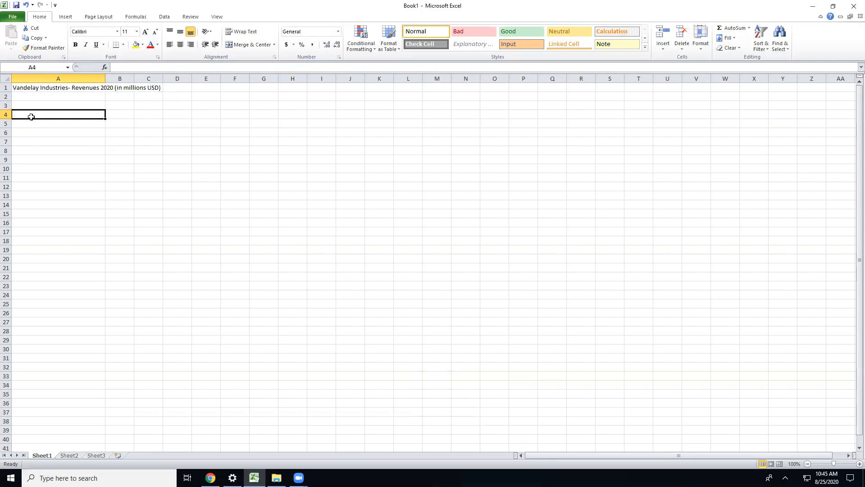
key(Caps_Lock)
text(l)
key(Caps_Lock)
text(OCAT)
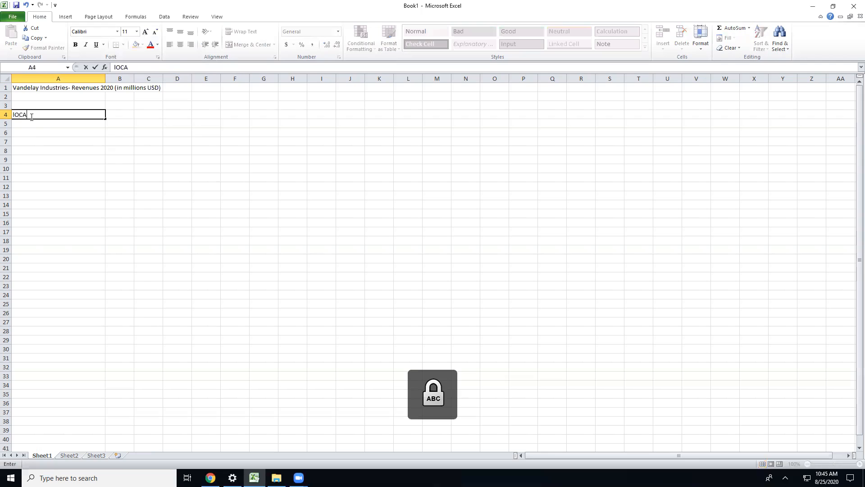
key(BackSpace)
key(BackSpace)
key(BackSpace)
key(BackSpace)
key(BackSpace)
text(L)
key(Caps_Lock)
text(ocation)
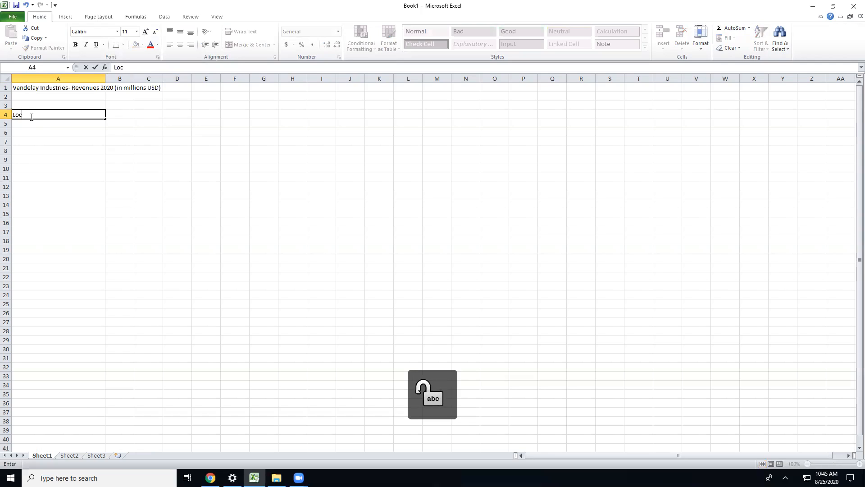
Step: Enter "London" in cell A6 as the first location
click(33, 135)
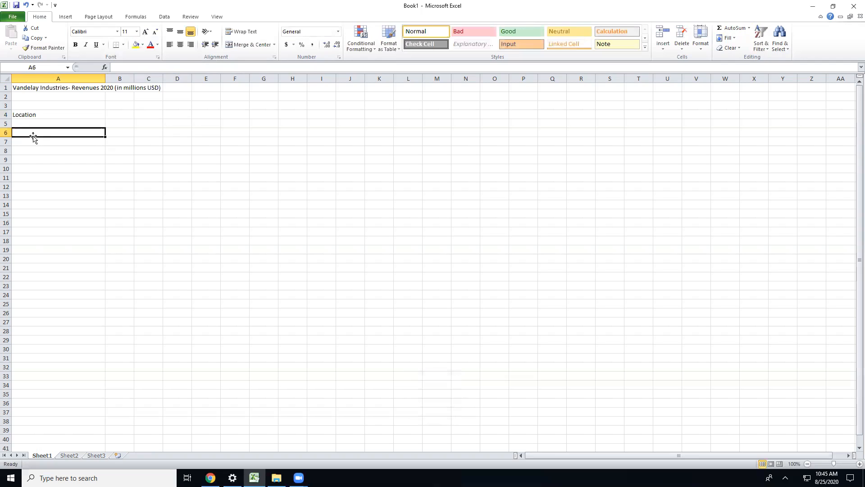
key(Caps_Lock)
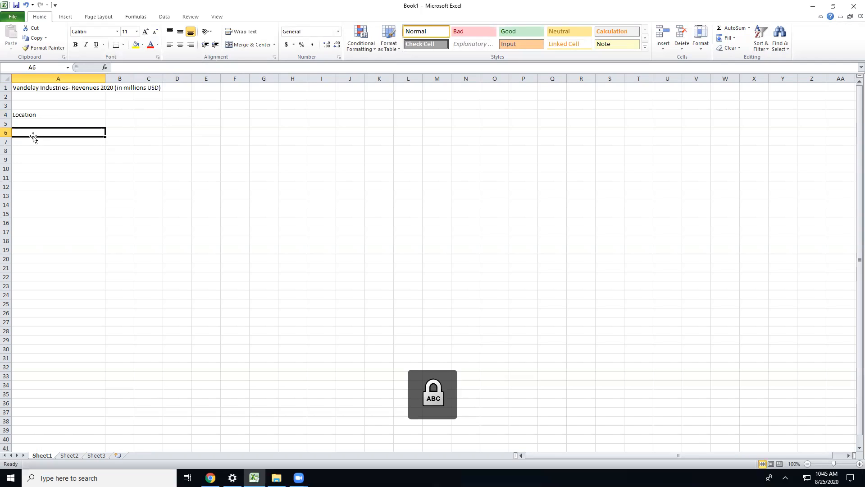
text(L)
key(Caps_Lock)
text(ondon)
key(Tab)
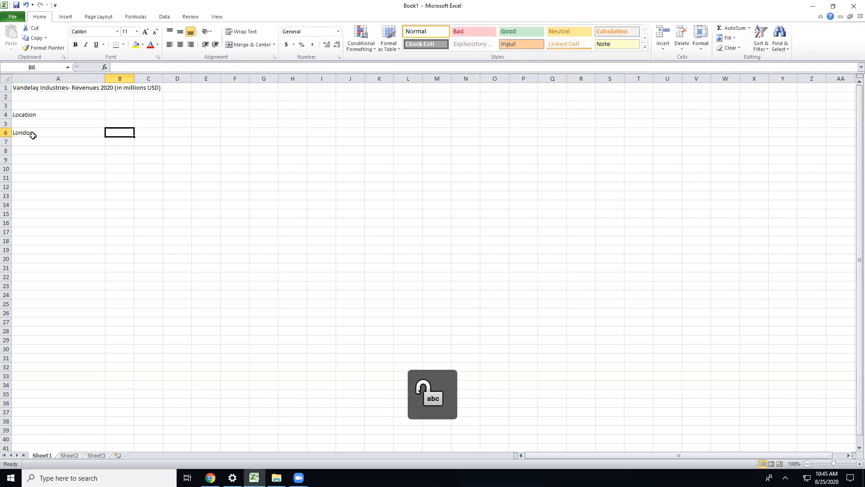
Step: Move along row 6 to column F, return to cell A7 and enter "Paris" there
key(Tab)
key(Tab)
key(Tab)
key(Tab)
key(Down)
key(Left)
key(Left)
key(Left)
key(Left)
key(Left)
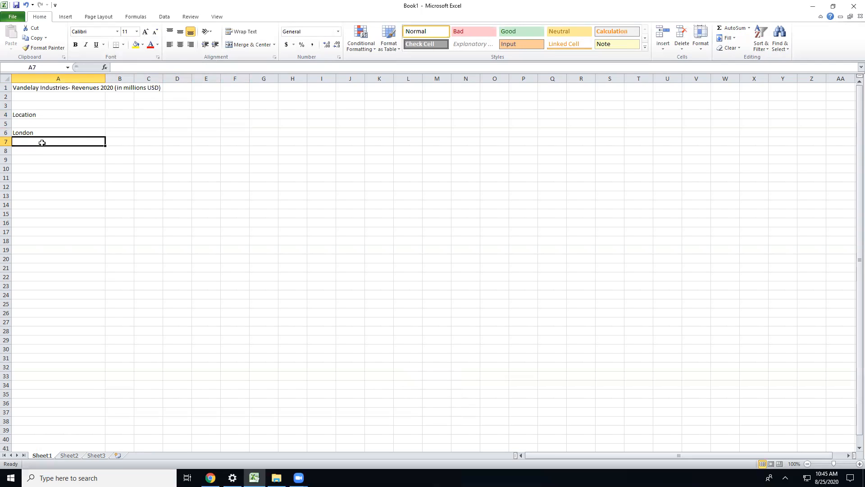
key(Caps_Lock)
text(Paris)
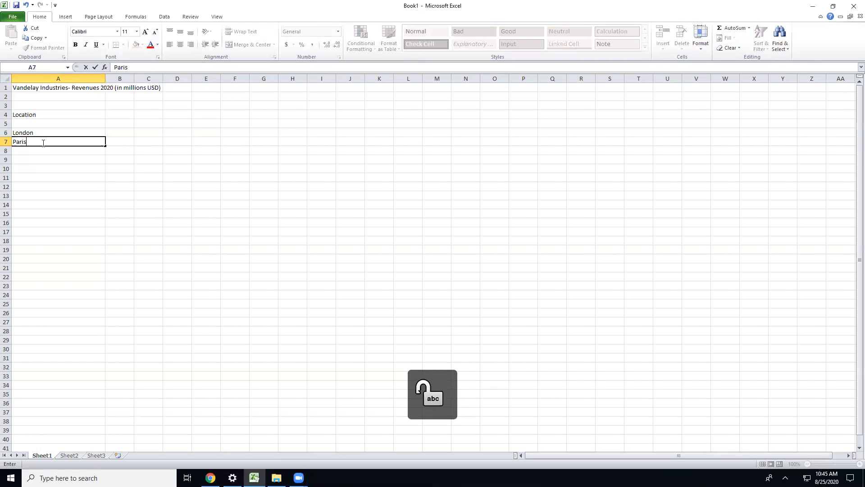
key(Return)
Step: Enter "San Francisco" in cell A8 below Paris
key(Caps_Lock)
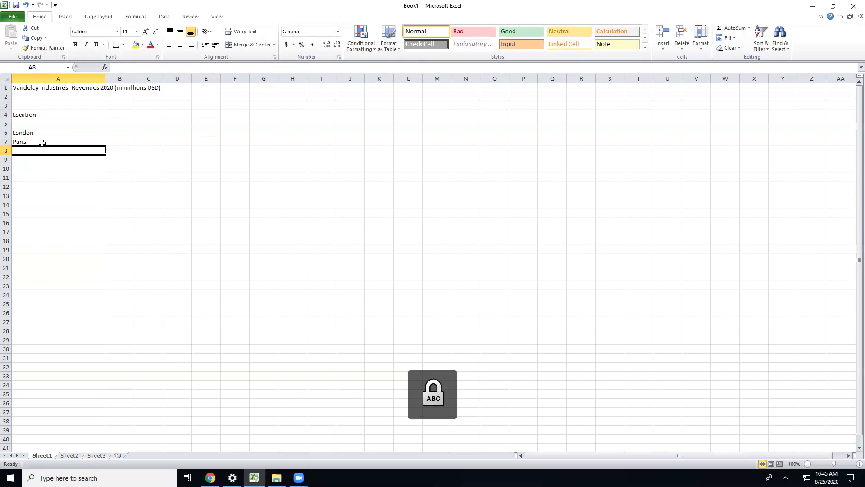
text(San F)
key(Caps_Lock)
text(r)
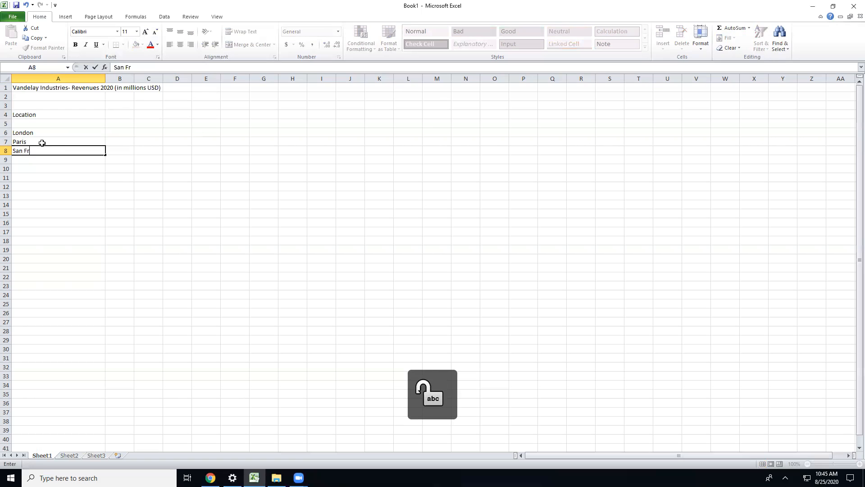
text(ancisco)
key(Return)
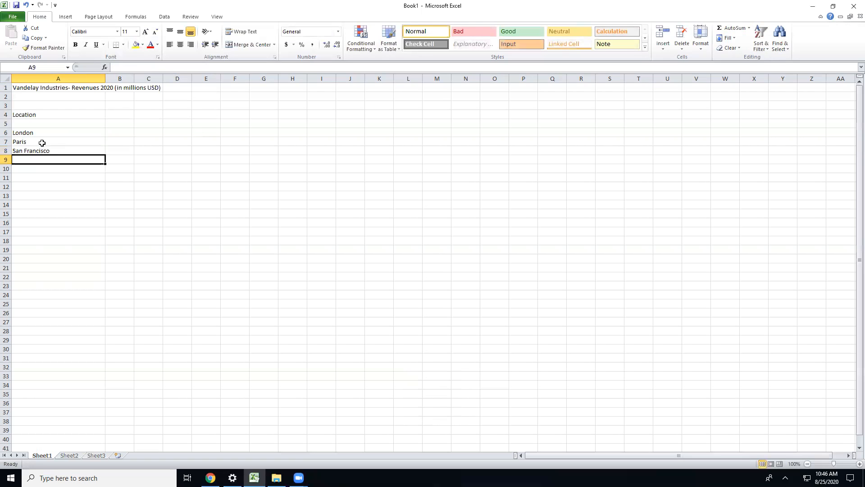
Step: Enter "Hong Kong" in cell A9 as the last location
key(Caps_Lock)
text(H)
key(Caps_Lock)
text(ong)
key(Caps_Lock)
text(K)
key(Caps_Lock)
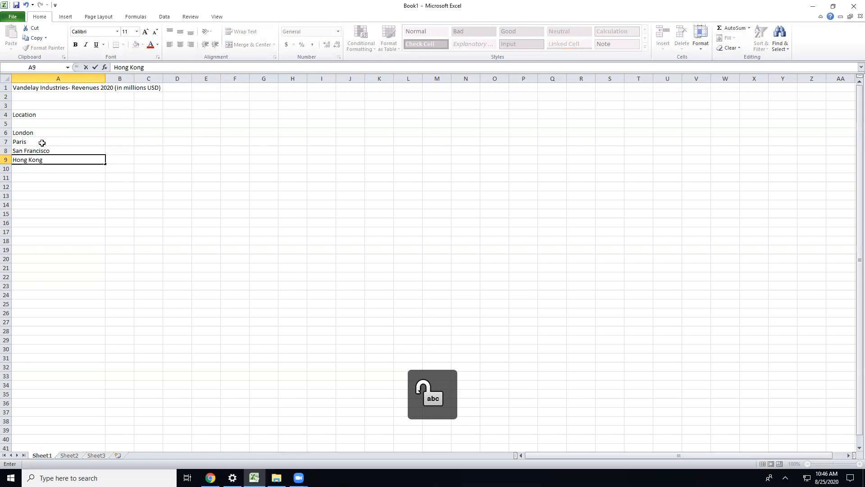
Step: Enter the label "Totals:" in cell A11, leaving a blank row below the locations
click(37, 181)
key(Caps_Lock)
text(T)
key(Caps_Lock)
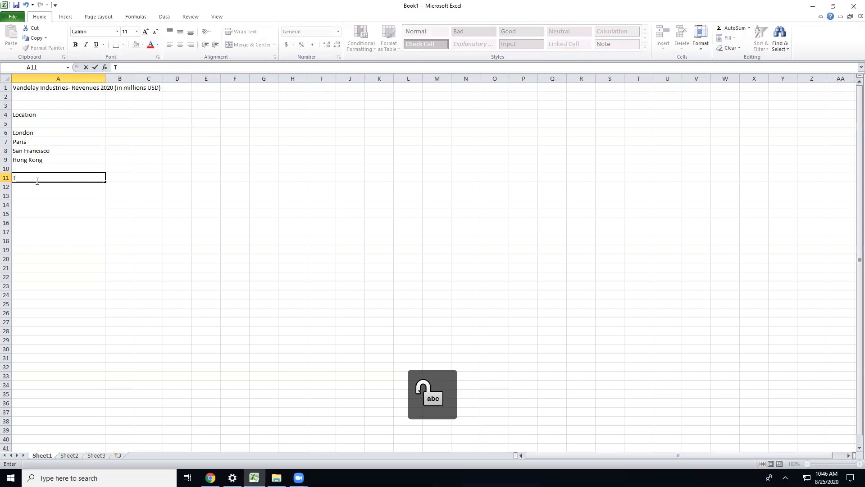
text(otals:)
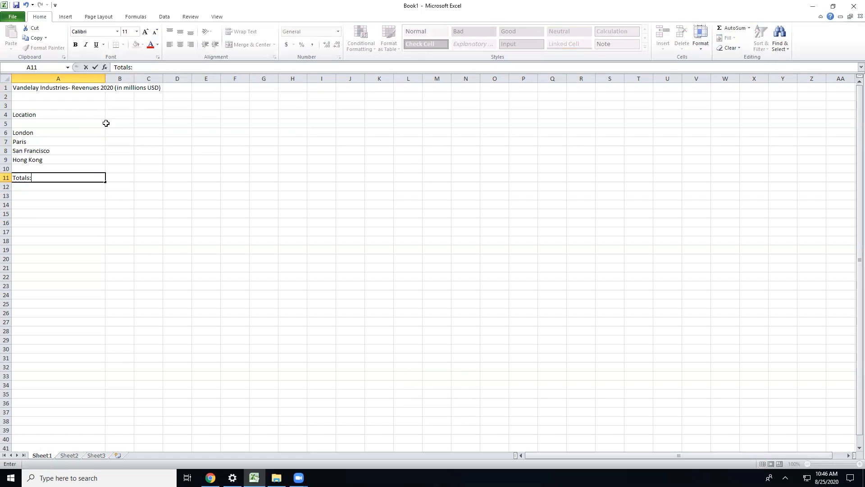
Step: Enter the month headings Jan, Feb and Mar in cells C4, D4 and E4
click(158, 116)
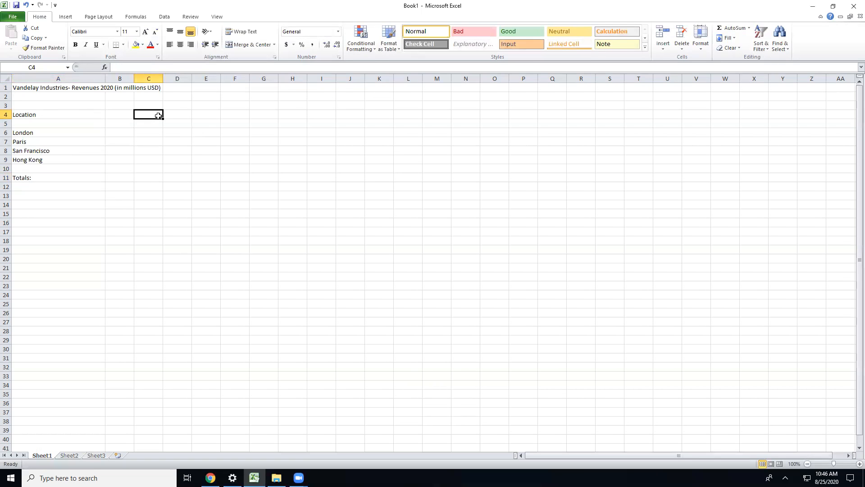
key(Caps_Lock)
text(Jan)
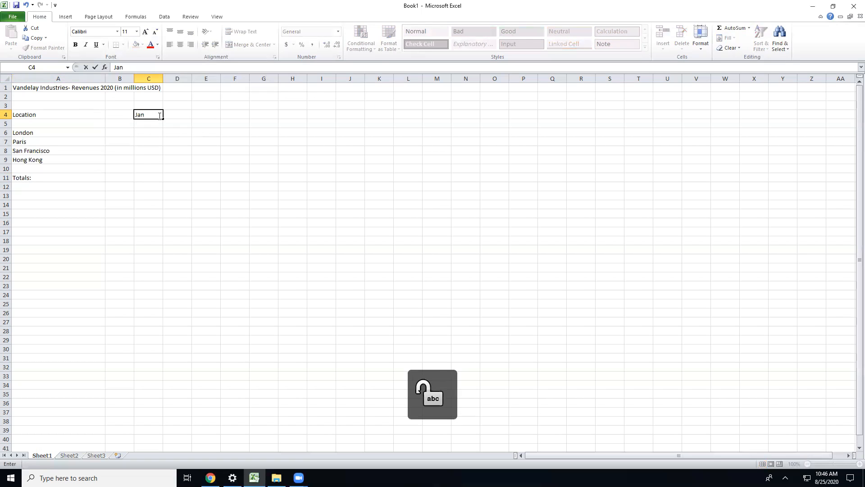
click(175, 113)
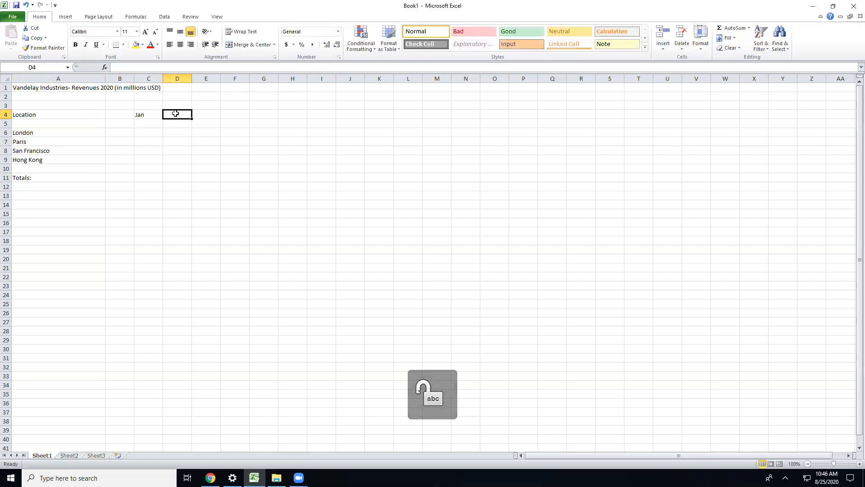
text(Februa)
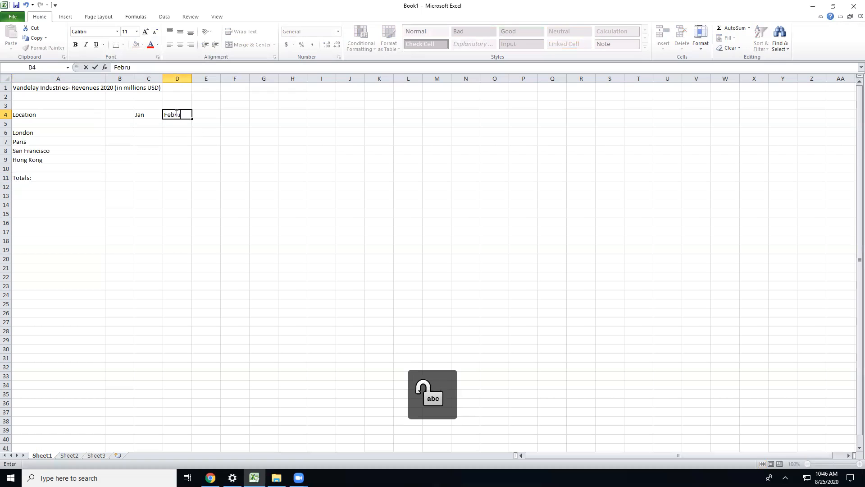
click(219, 113)
key(Caps_Lock)
text(MAR)
key(BackSpace)
key(BackSpace)
key(Caps_Lock)
text(ar)
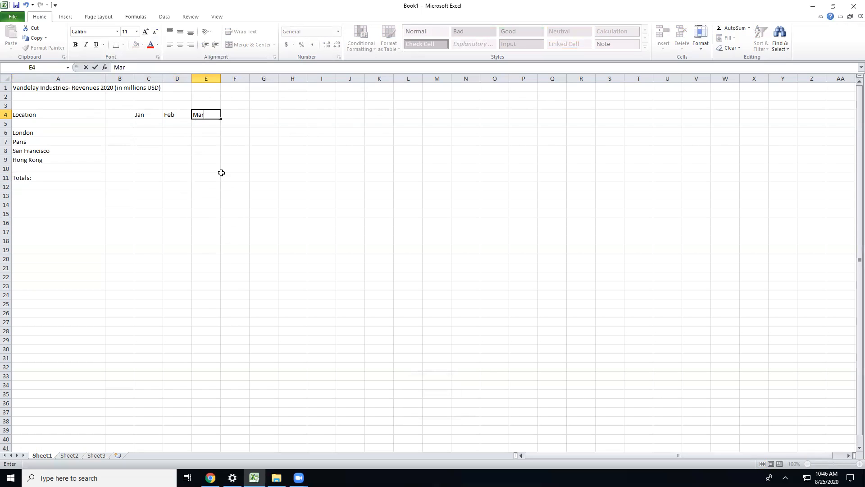
Step: Fill in London's revenues in row 6: 2.95 for Jan, 2.99 for Feb and 3.02 for Mar
click(148, 135)
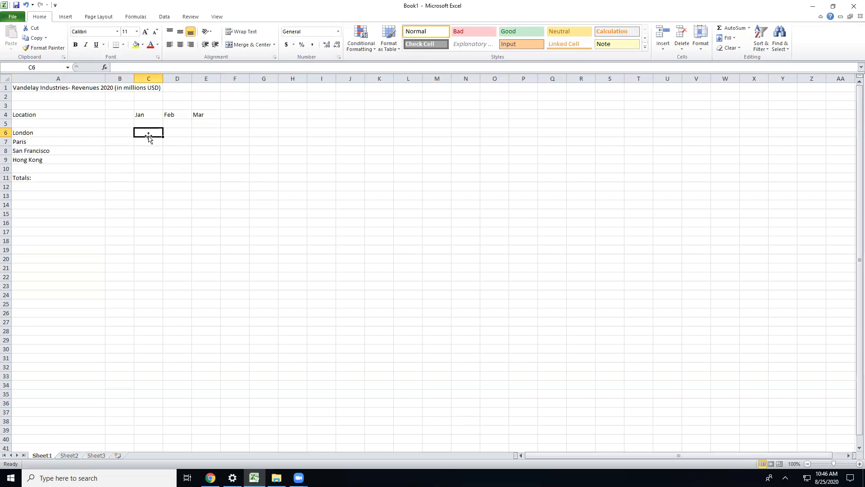
text(2.95)
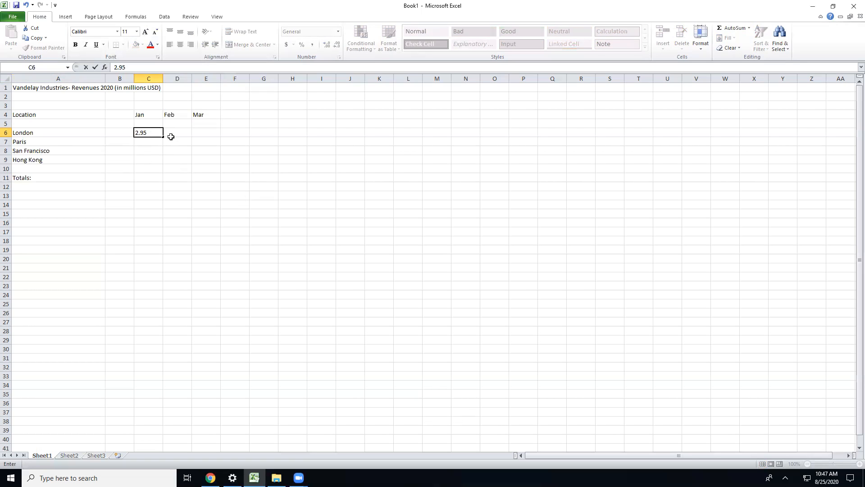
click(176, 139)
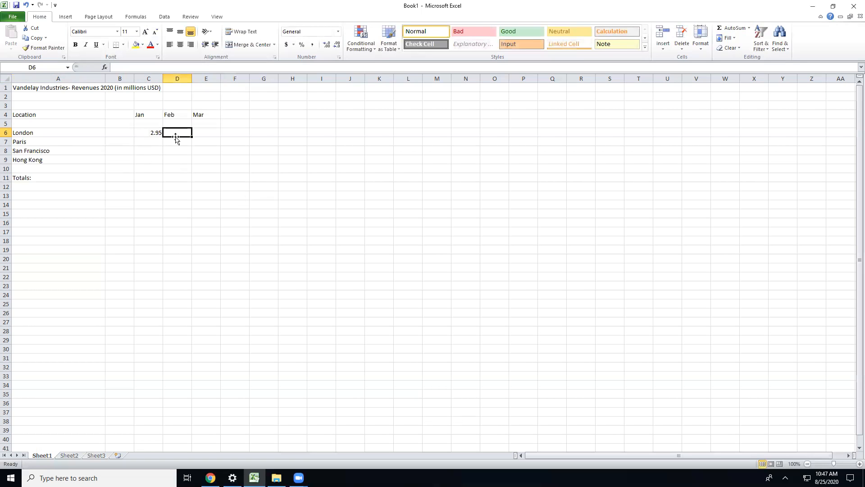
text(2.99)
key(Tab)
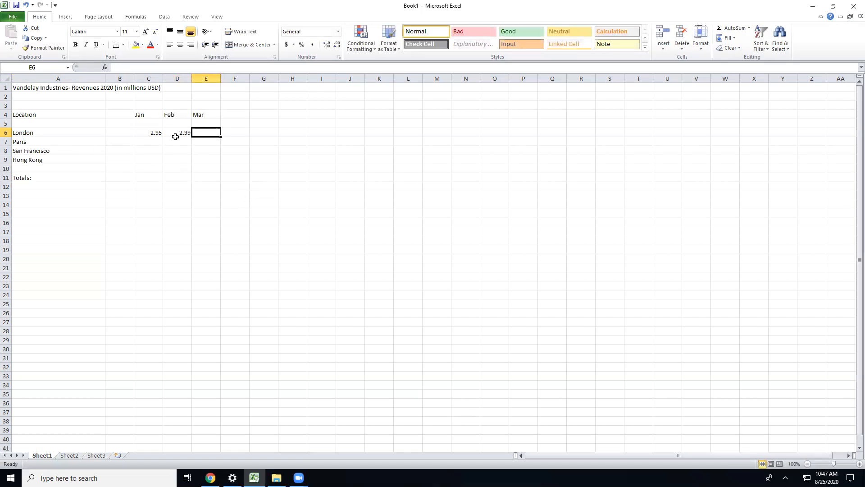
text(3.02)
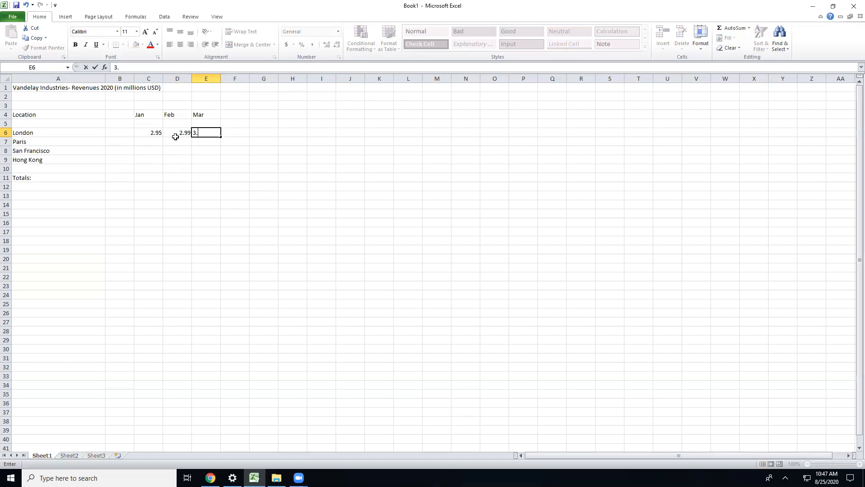
Step: Fill in Paris's revenues in row 7: 3.11 for Jan, 3.05 for Feb and 3.44 for Mar
click(161, 143)
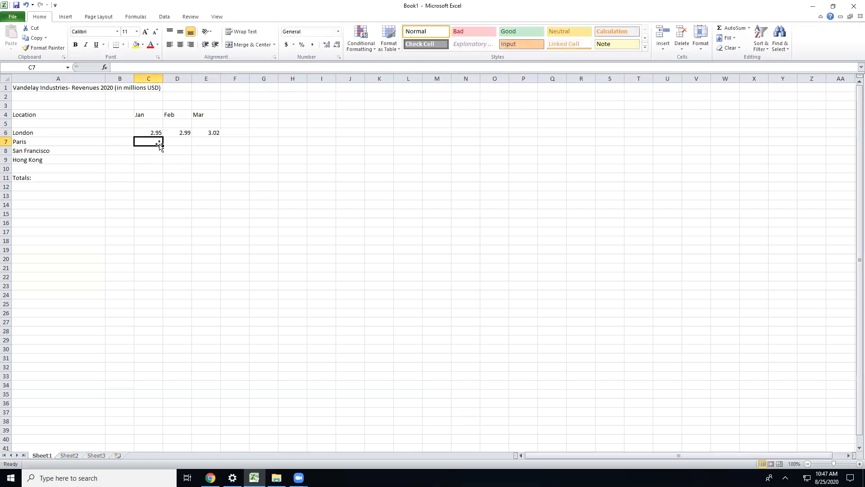
text(3.11)
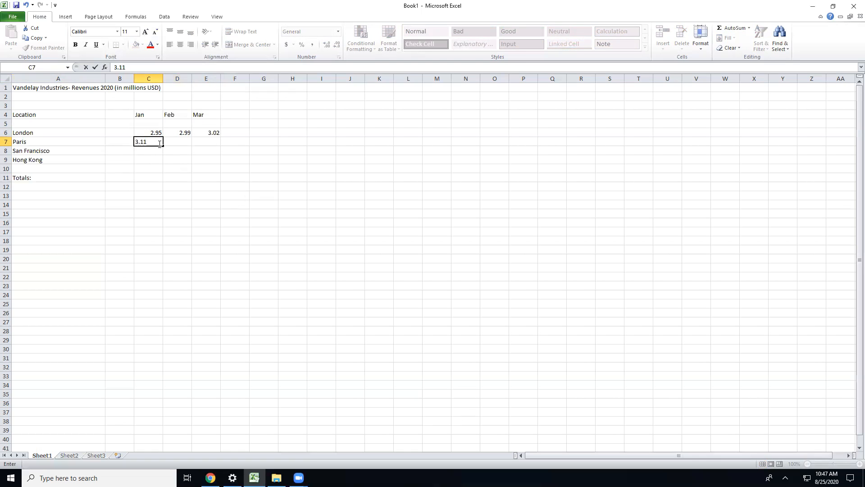
key(Tab)
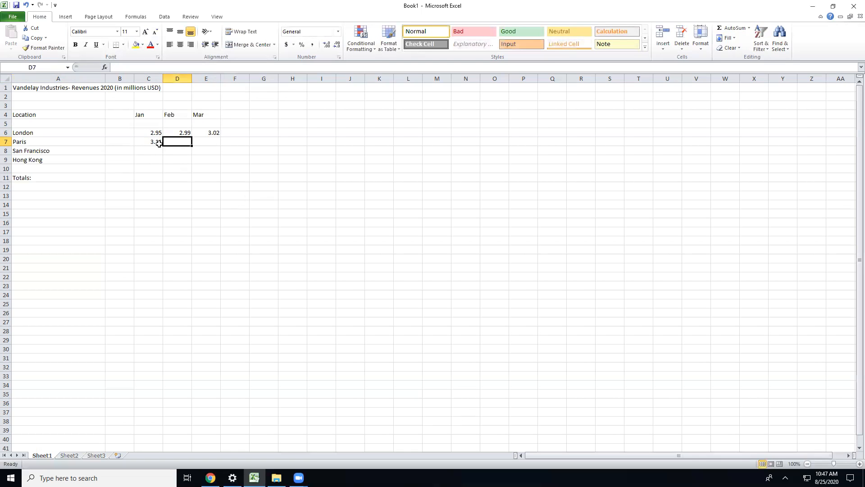
text(3.05)
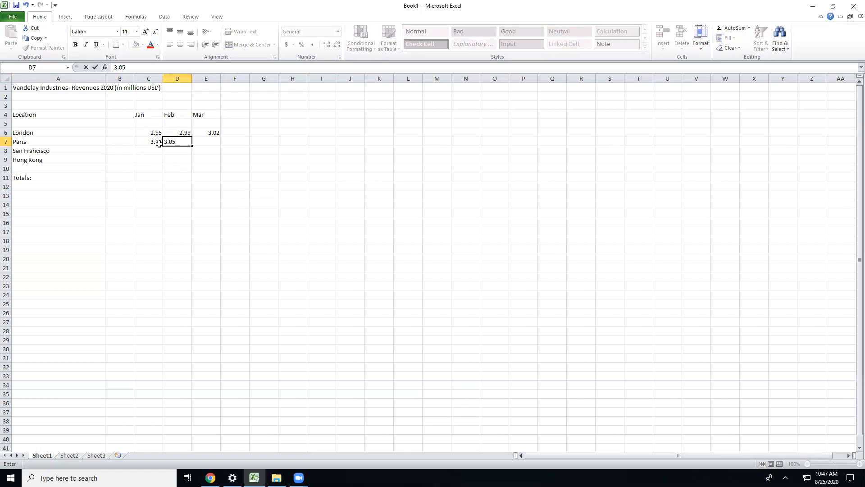
key(Tab)
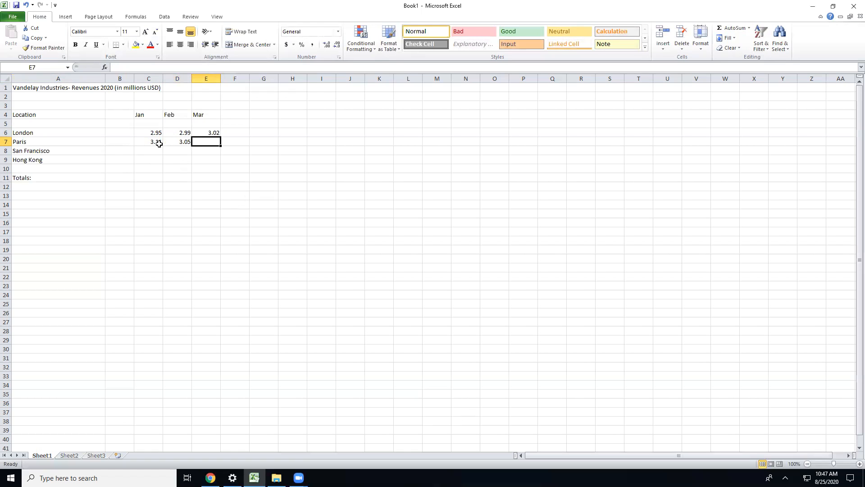
text(3.44)
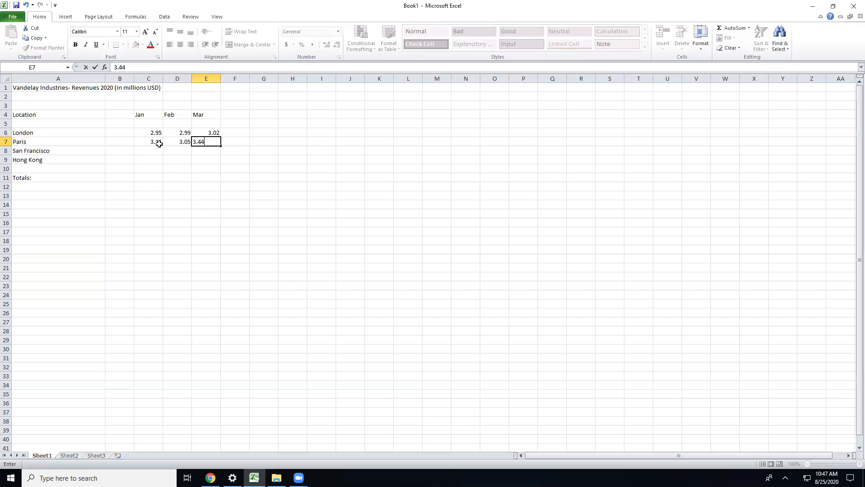
key(Return)
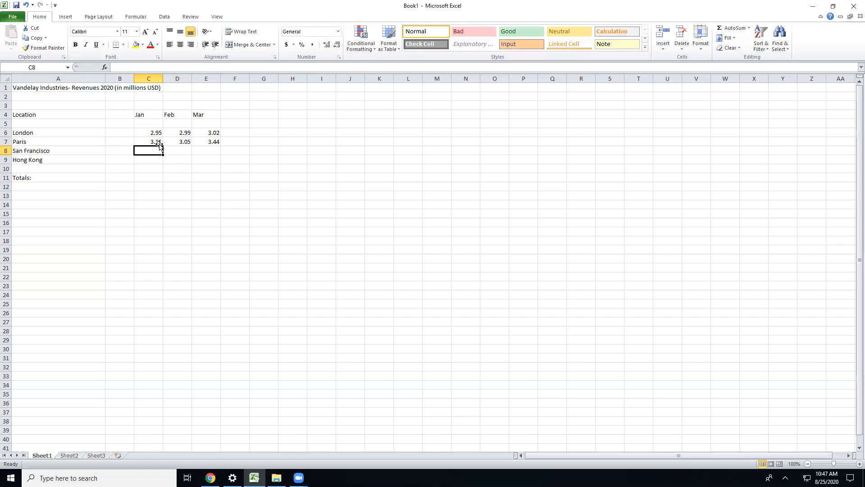
Step: Fill in San Francisco's revenues in row 8: 1.89 for Jan, 1.92 for Feb and 2.02 for Mar
text(1.89)
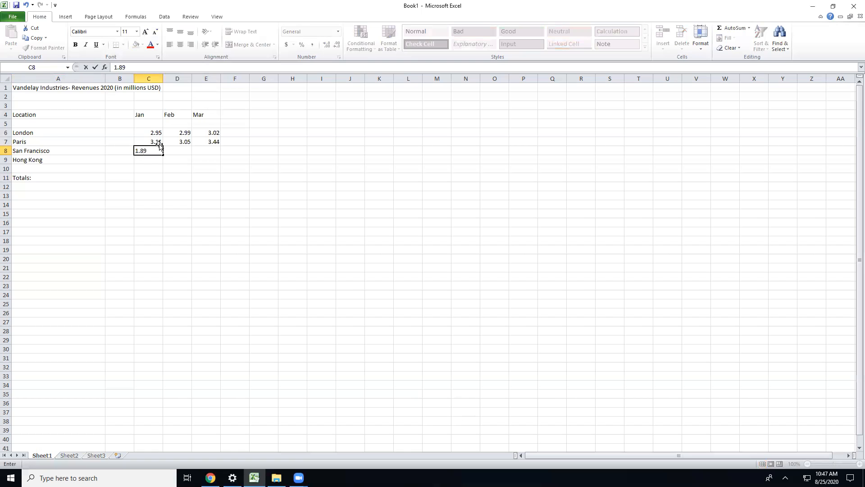
key(Tab)
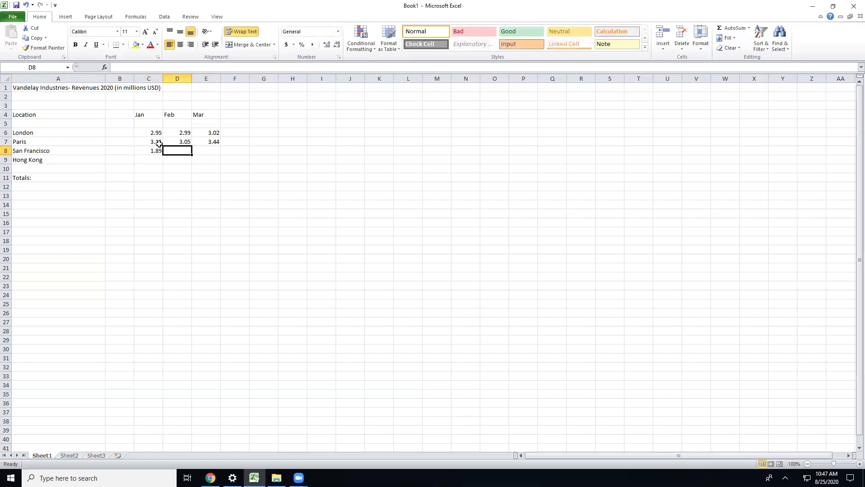
text(1.92)
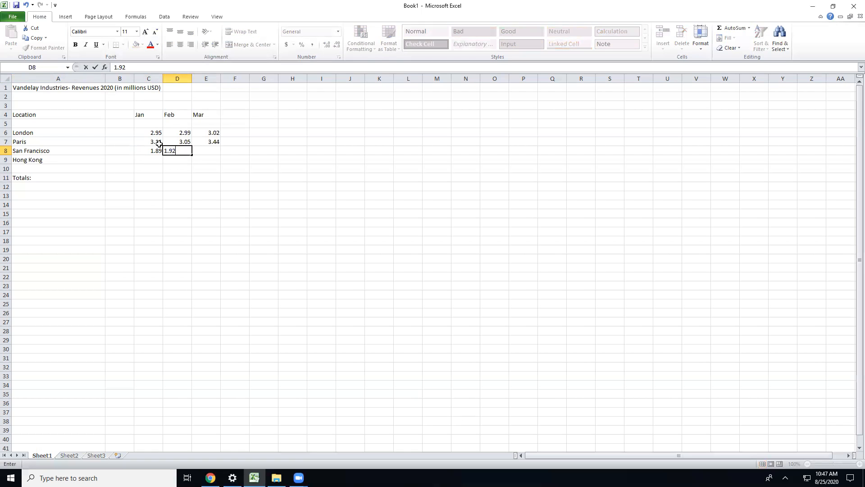
key(Tab)
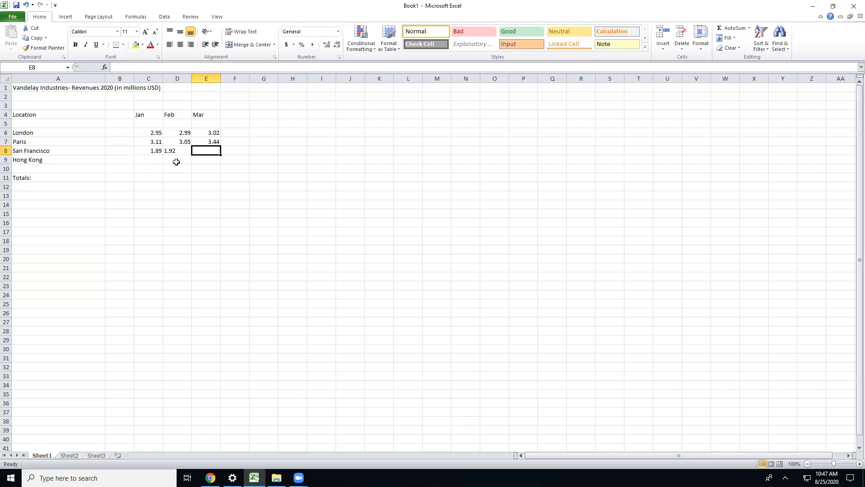
text(2.02)
key(Down)
Step: Fill in Hong Kong's revenues in row 9: 2.56 for Jan, 2.77 for Feb and 2.65 for Mar
key(Left)
key(Left)
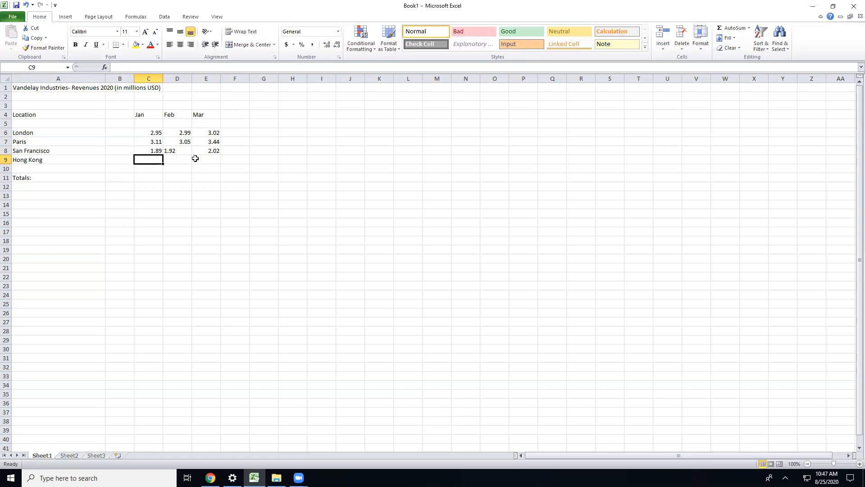
text(2.56)
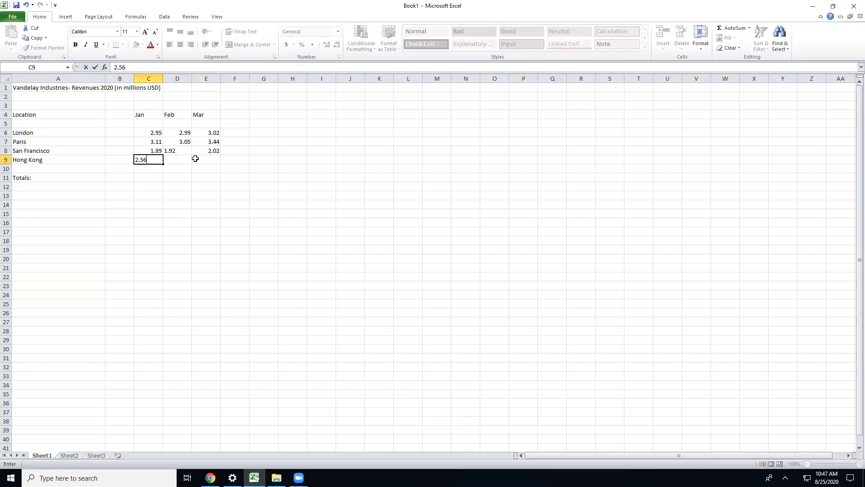
key(Right)
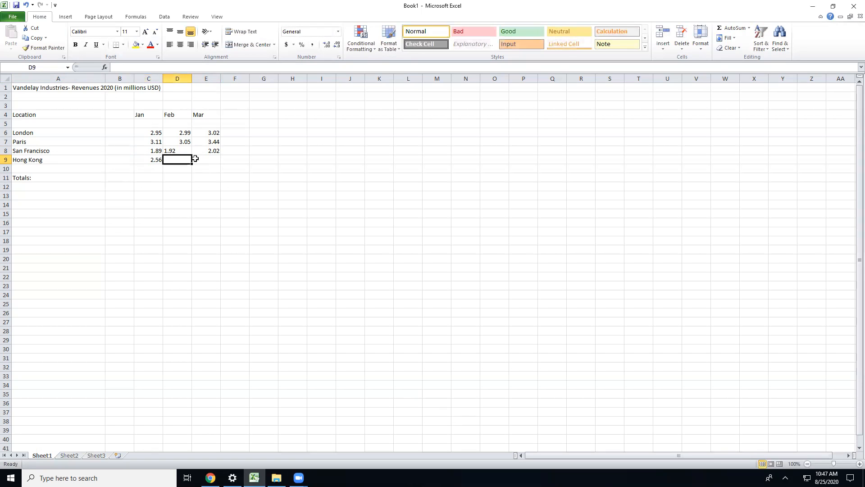
text(2.77)
key(Right)
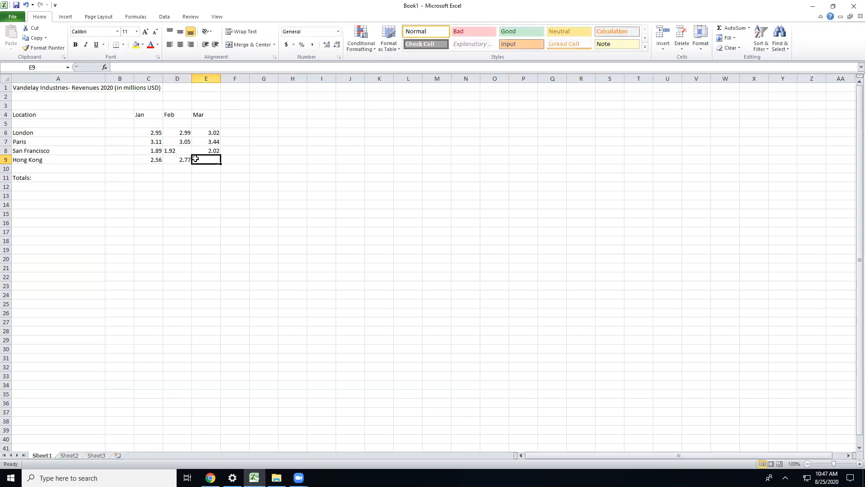
text(2.65)
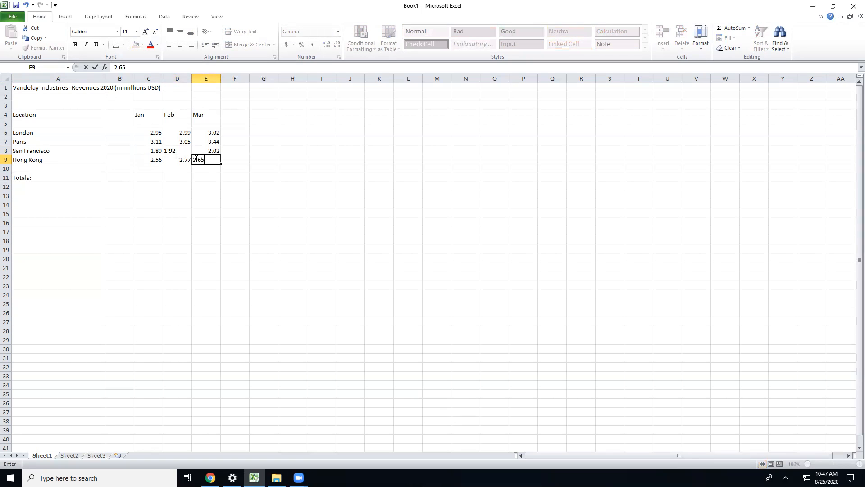
Step: Right-align San Francisco's Feb value in cell D8 to match the other revenue figures
click(185, 153)
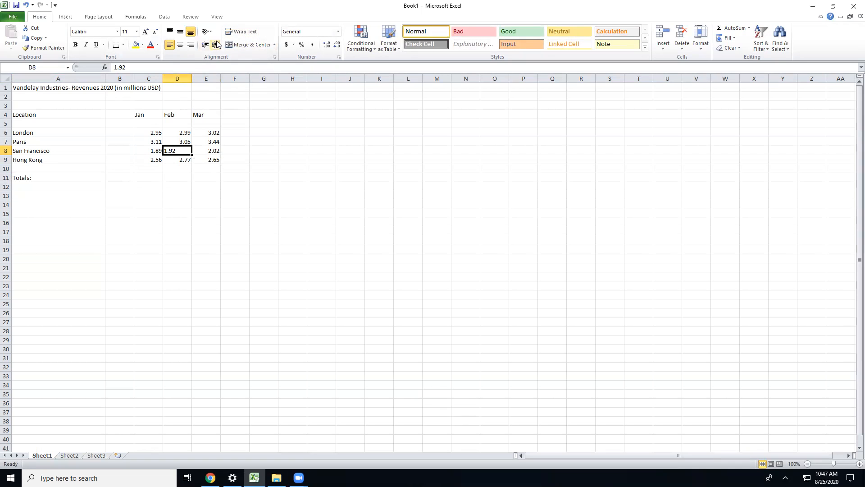
click(190, 44)
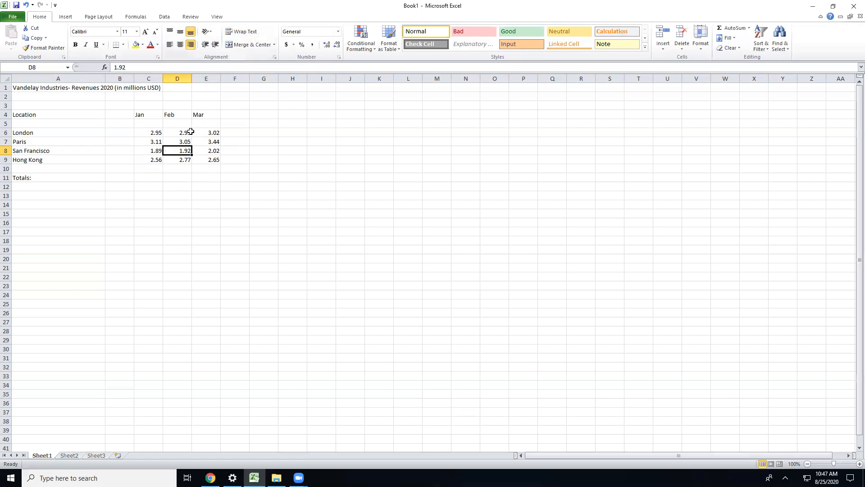
click(150, 177)
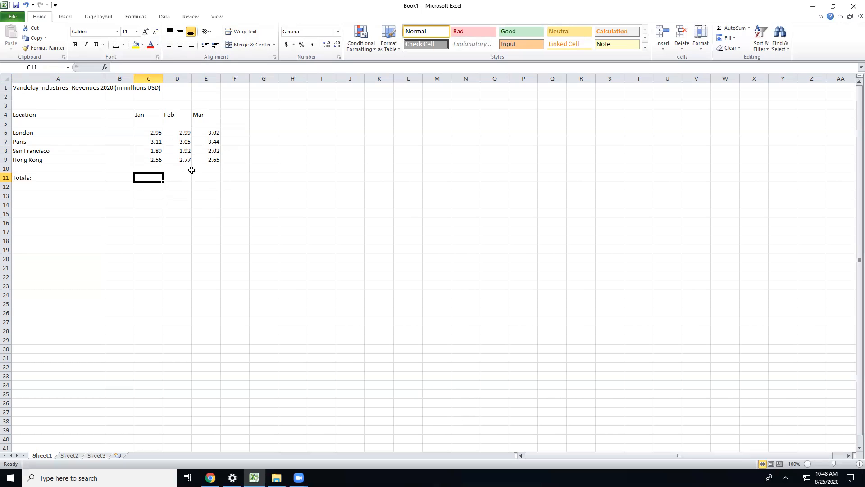
drag(156, 132, 218, 159)
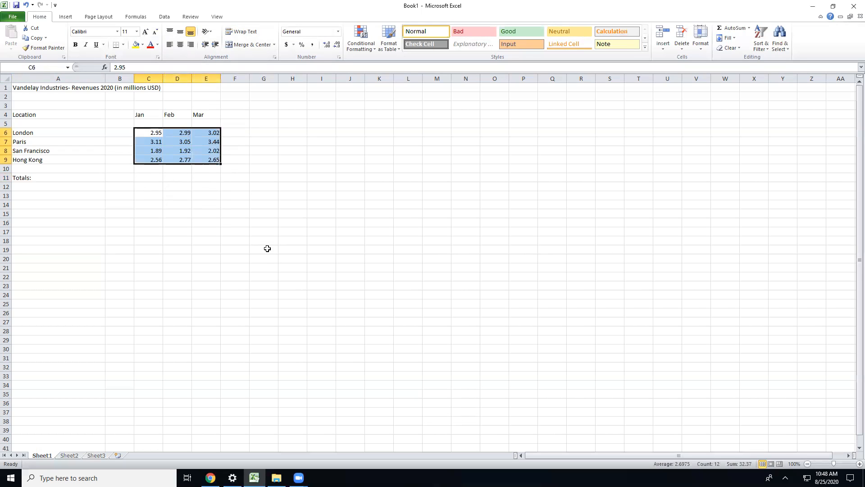
click(207, 186)
click(142, 187)
Step: Total the January revenues in cell C11 with the formula =2.95+3.11+1.89+2.56
click(154, 179)
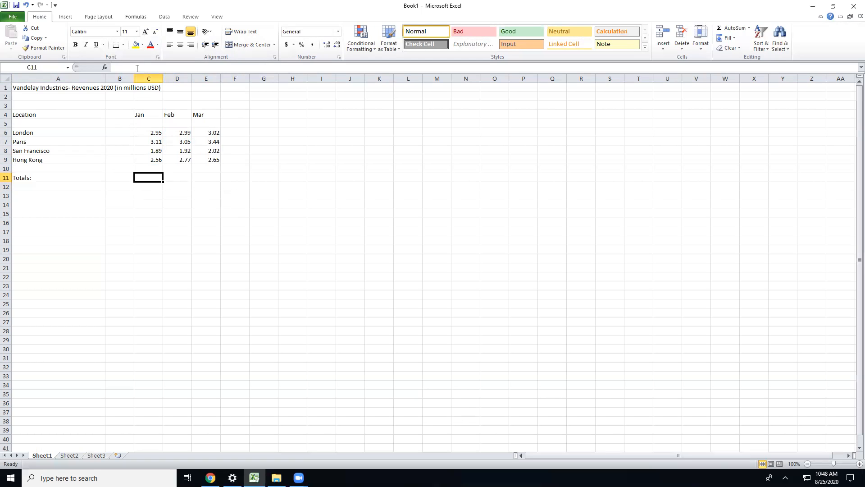
text(=)
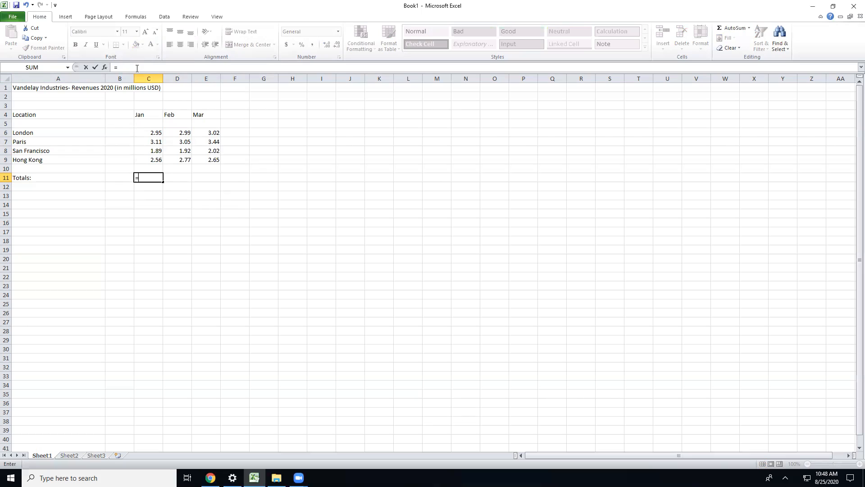
text(2.95+3.11+1.89+2.56)
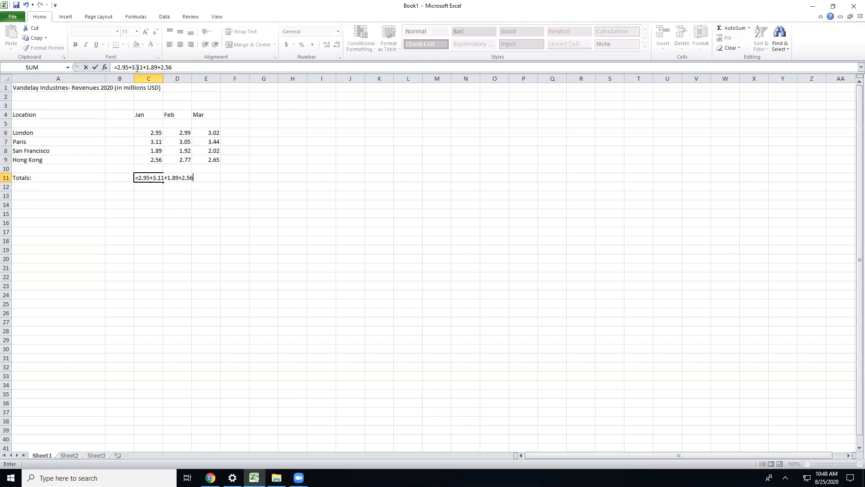
key(Return)
click(149, 178)
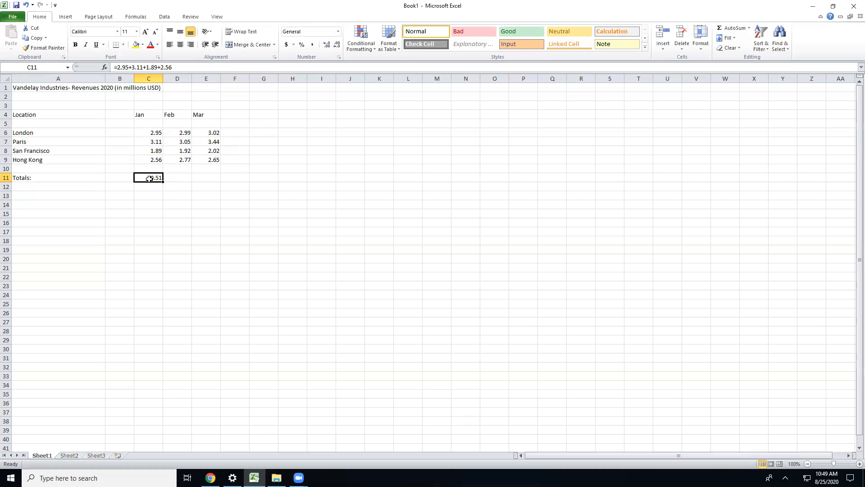
Step: Set Paris's Jan revenue in cell C7 to 3.14 and check the total in C11
click(158, 142)
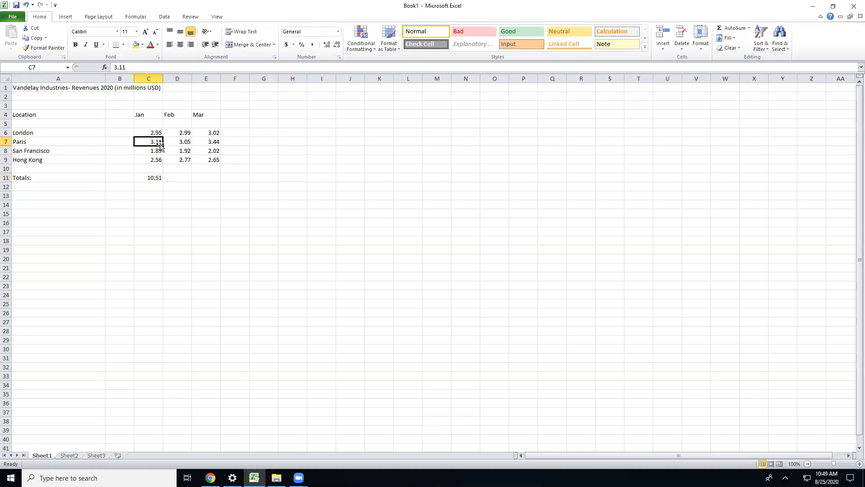
click(145, 67)
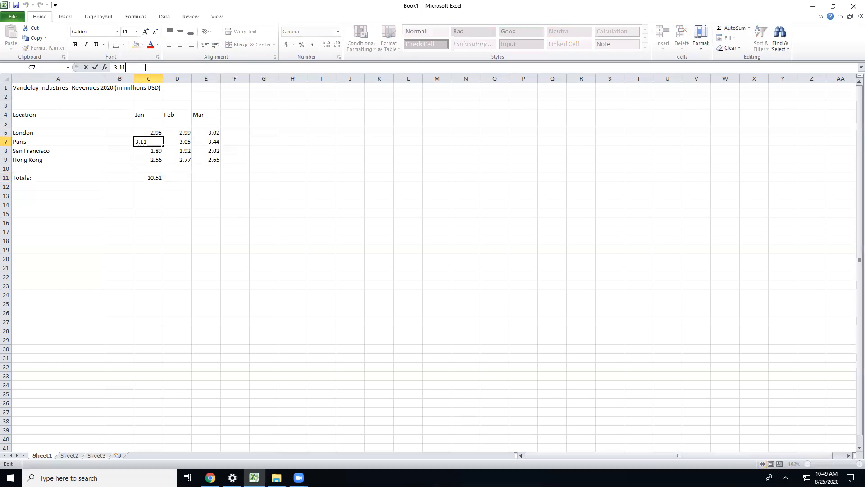
key(BackSpace)
text(4)
key(Return)
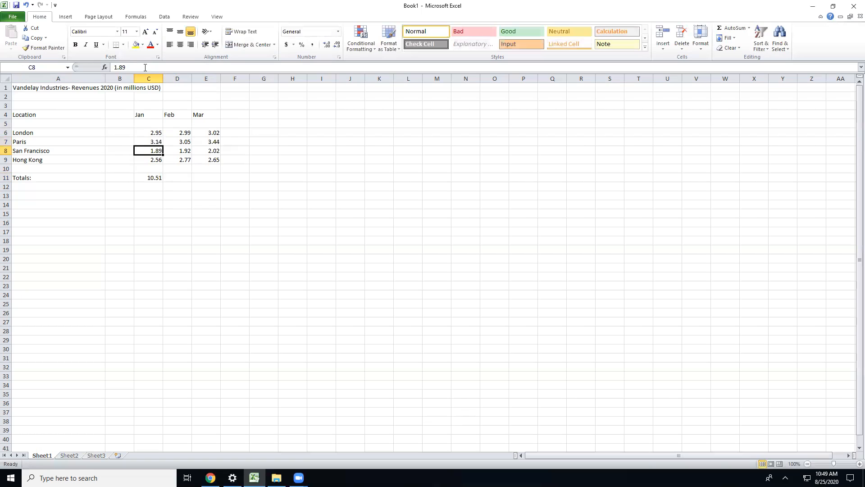
click(156, 178)
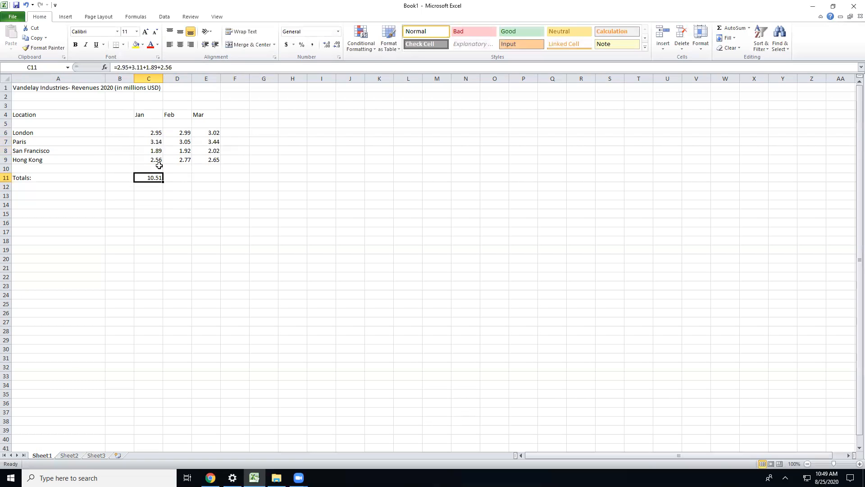
Step: Set Paris's Jan revenue in cell C7 back to 3.11
click(154, 142)
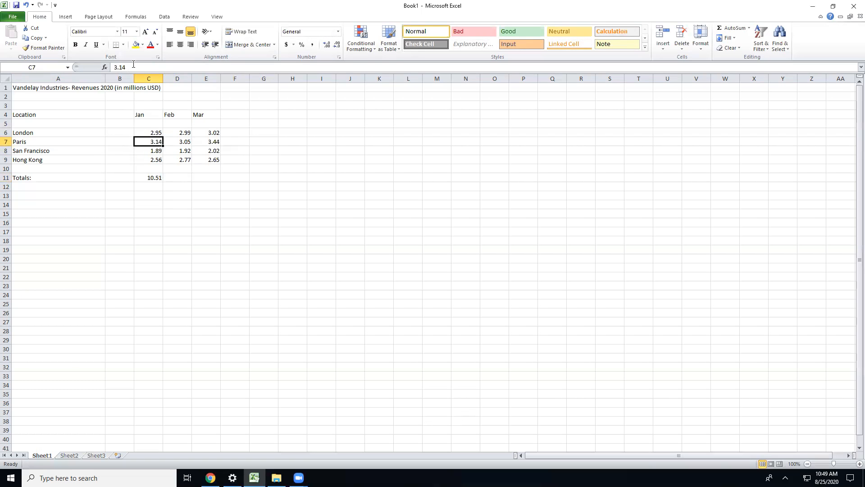
click(133, 64)
key(BackSpace)
text(1)
click(189, 189)
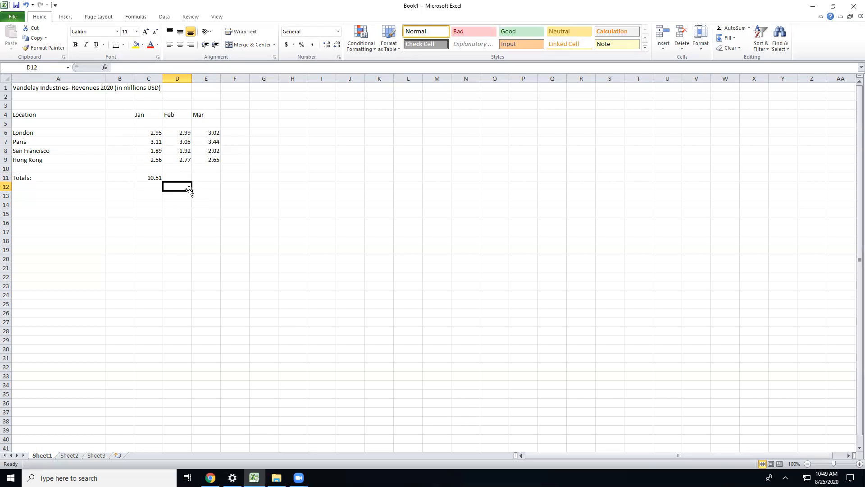
Step: Clear the typed-number formula from the January total in cell C11
click(154, 178)
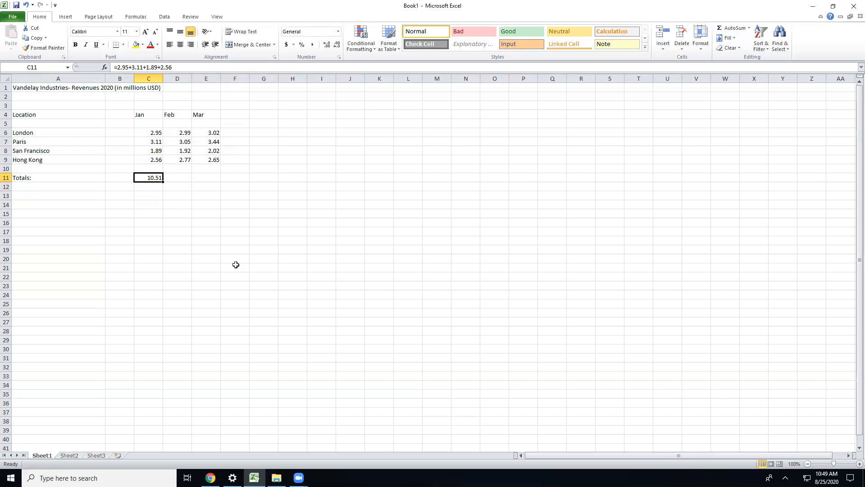
click(180, 67)
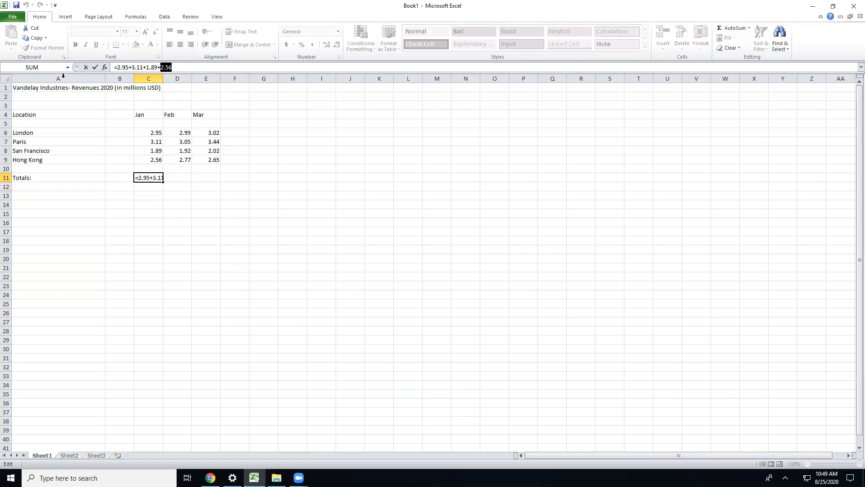
drag(173, 67, 90, 68)
key(BackSpace)
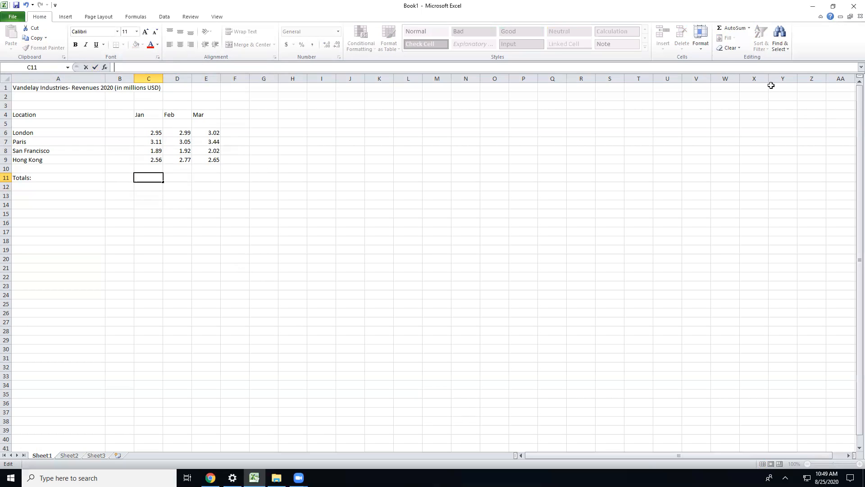
click(749, 28)
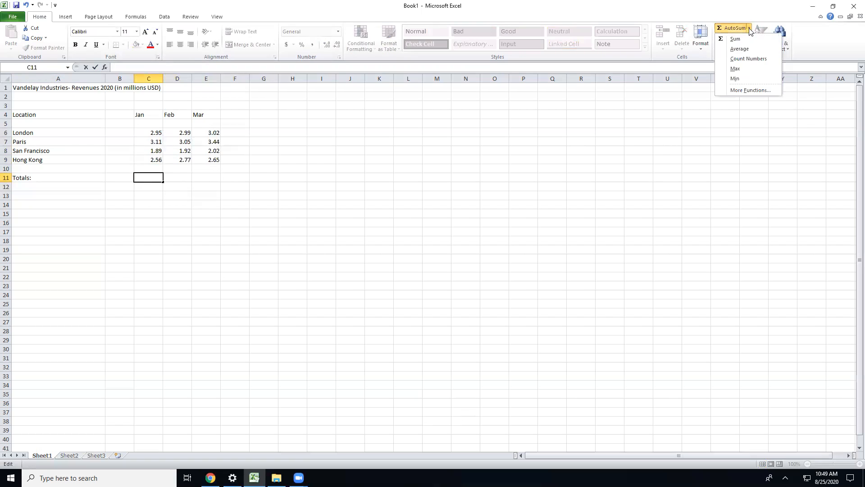
click(746, 38)
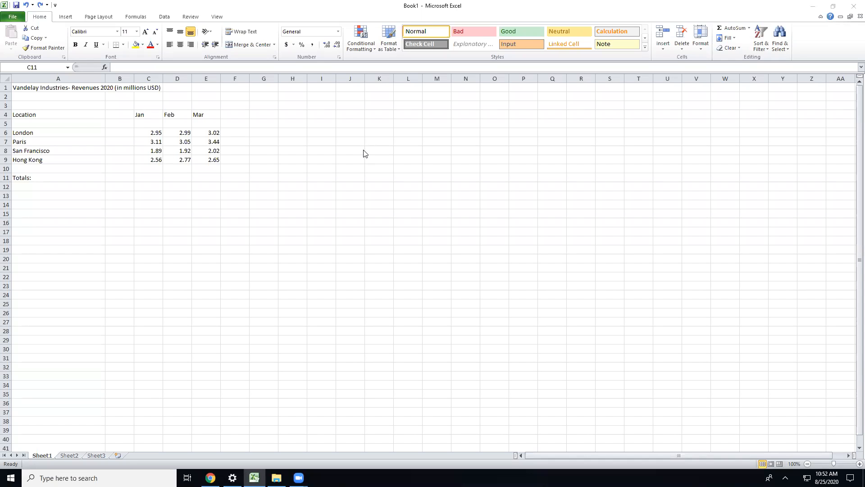
Step: Total the January revenues in cell C11 with the AutoSum formula =SUM(C6:C9)
click(156, 177)
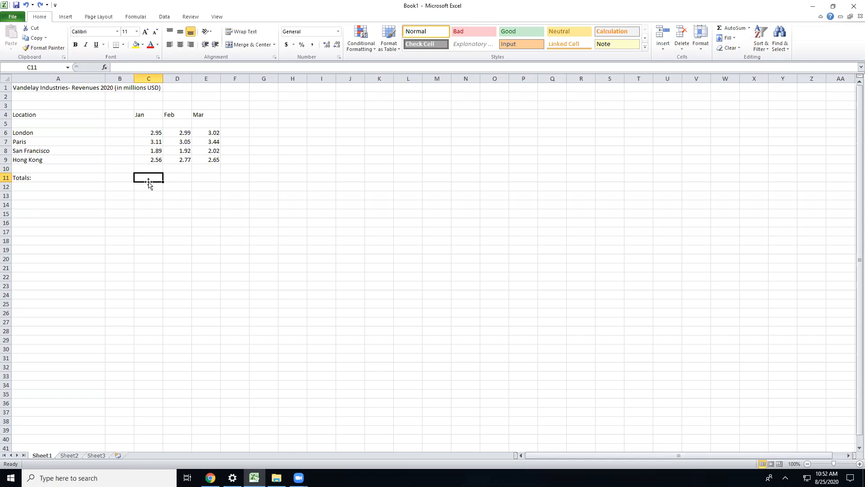
text(=)
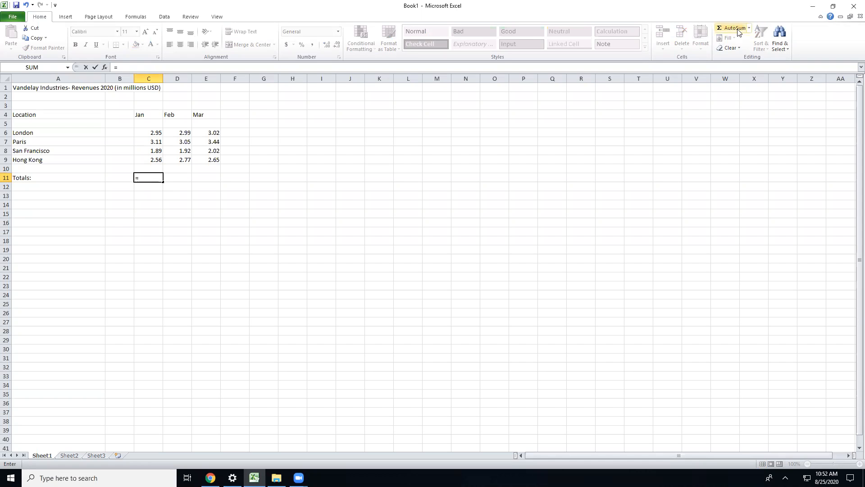
click(748, 30)
click(746, 40)
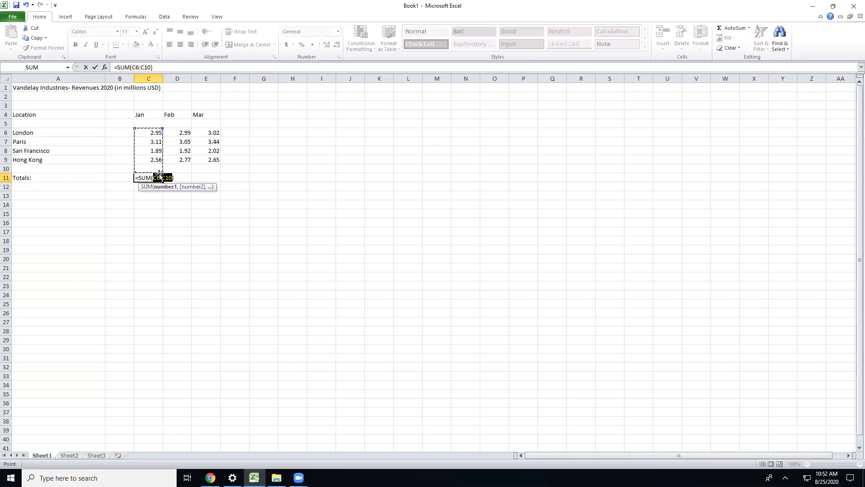
mouse_move(149, 173)
mouse_down()
mouse_move(153, 143)
mouse_move(155, 159)
mouse_up()
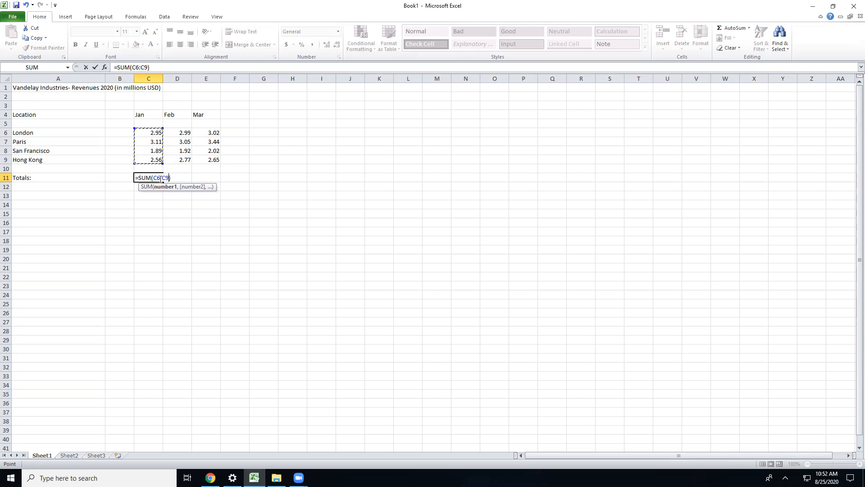
key(Return)
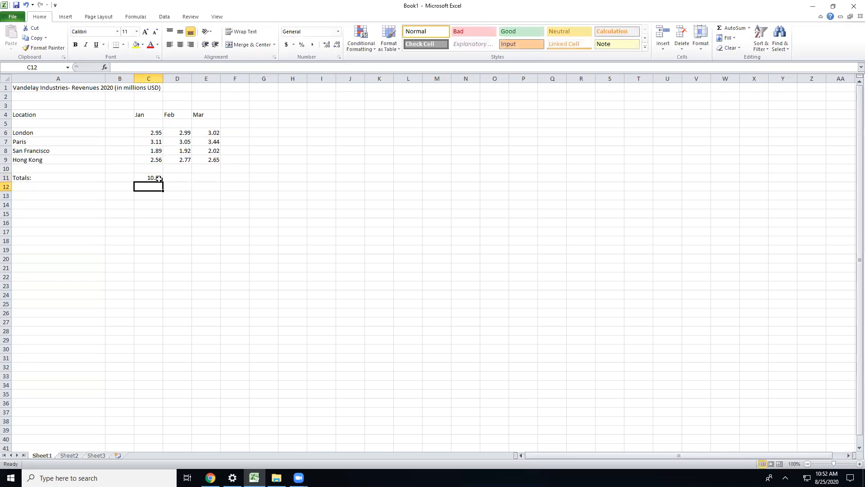
Step: Set London's Jan revenue in cell C6 to 2.50 to test the SUM formula
click(160, 133)
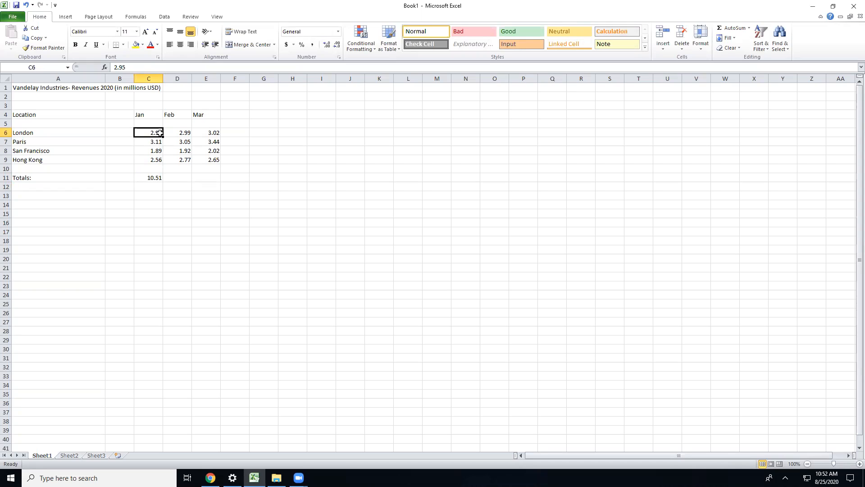
click(137, 64)
key(BackSpace)
key(BackSpace)
text(50)
key(Return)
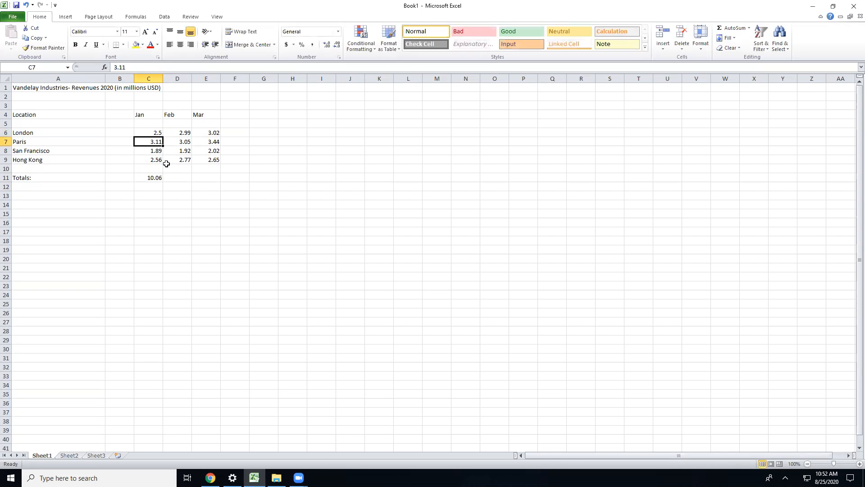
Step: Set London's Jan revenue in cell C6 back to 2.95
click(160, 132)
click(134, 68)
key(BackSpace)
text(95)
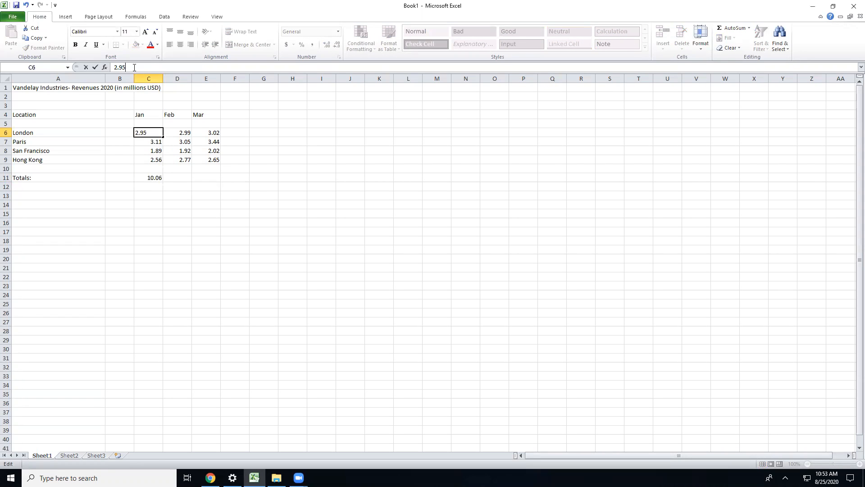
key(Return)
click(179, 178)
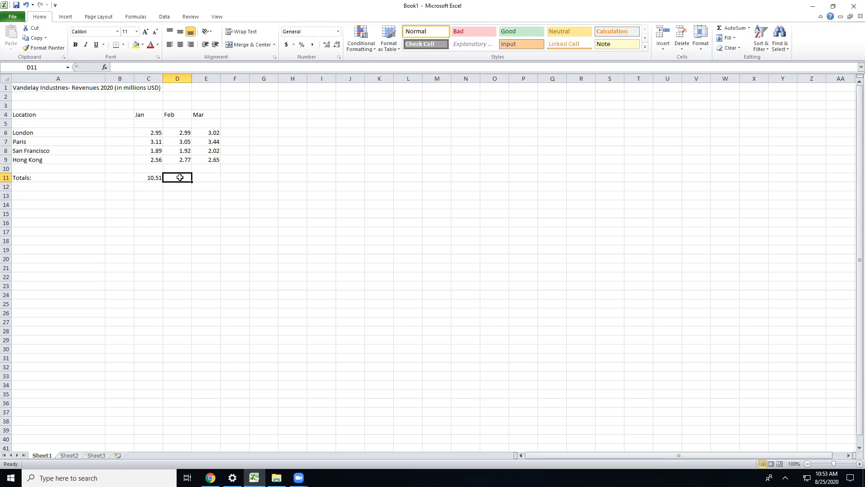
Step: Set London's Jan revenue in cell C6 to 3.95 and check the January total in C11
click(153, 132)
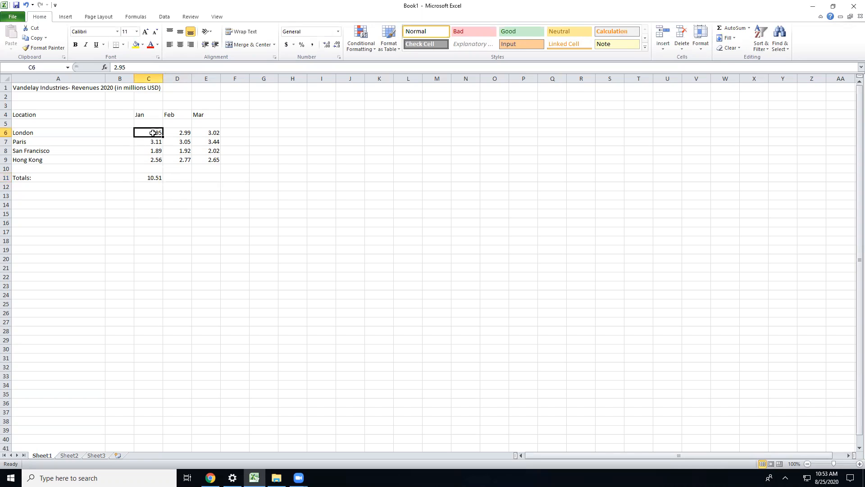
click(117, 67)
key(BackSpace)
text(3)
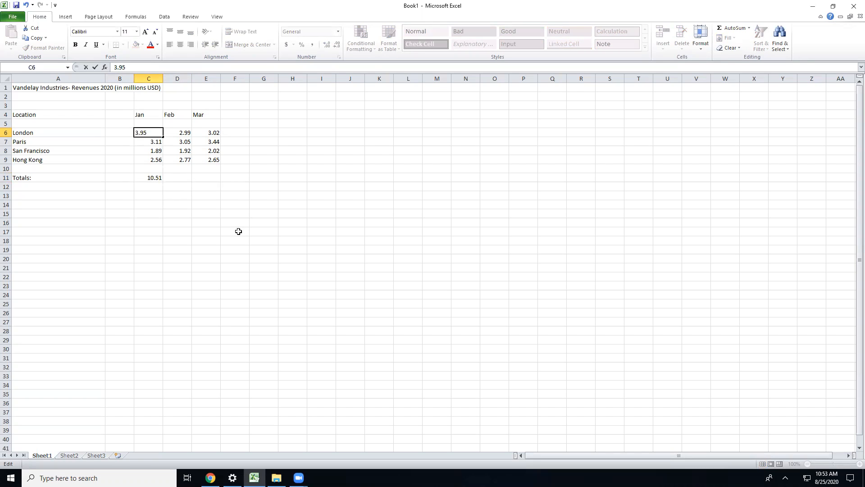
key(Return)
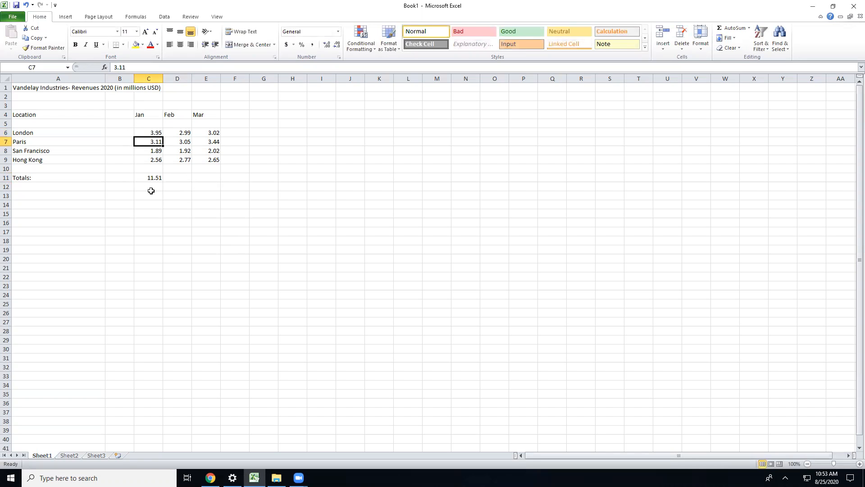
click(157, 177)
Step: Total the February revenues in cell D11 with the formula =sum(D6:D9)
click(181, 176)
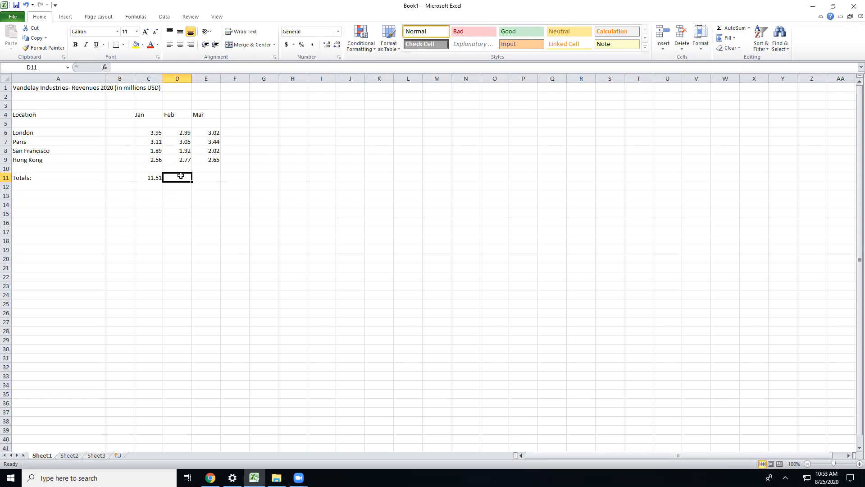
text(=)
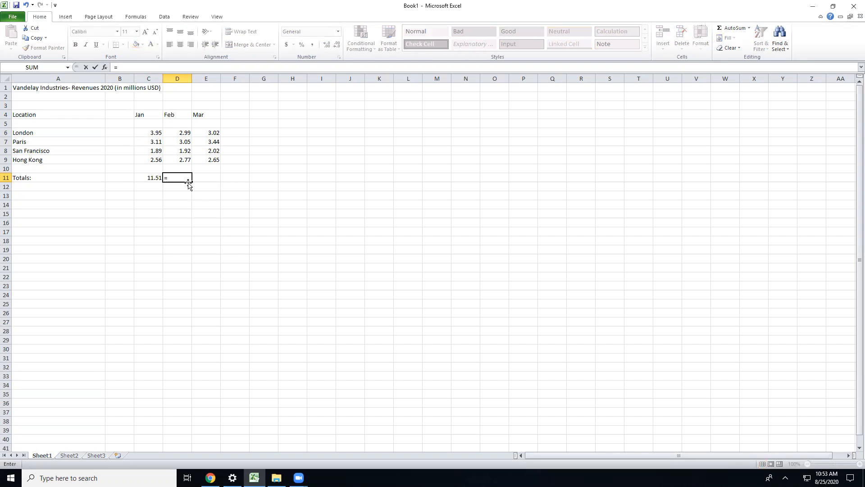
text(sum)
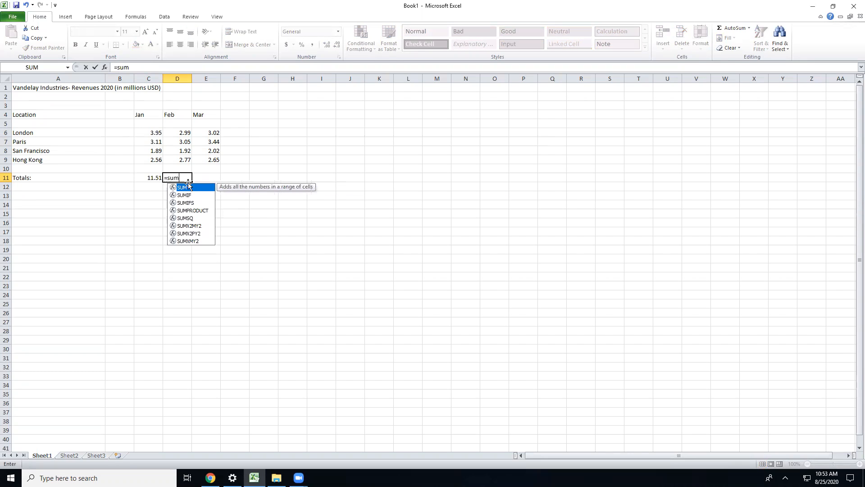
text(()
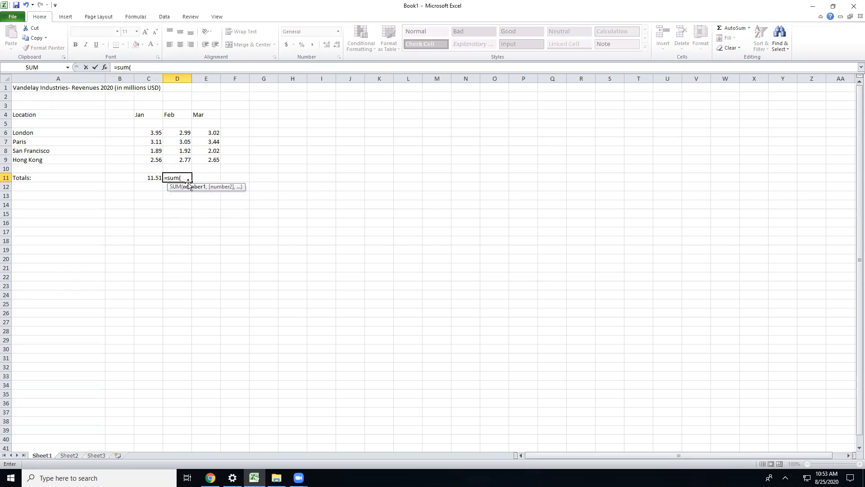
drag(185, 132, 187, 161)
text())
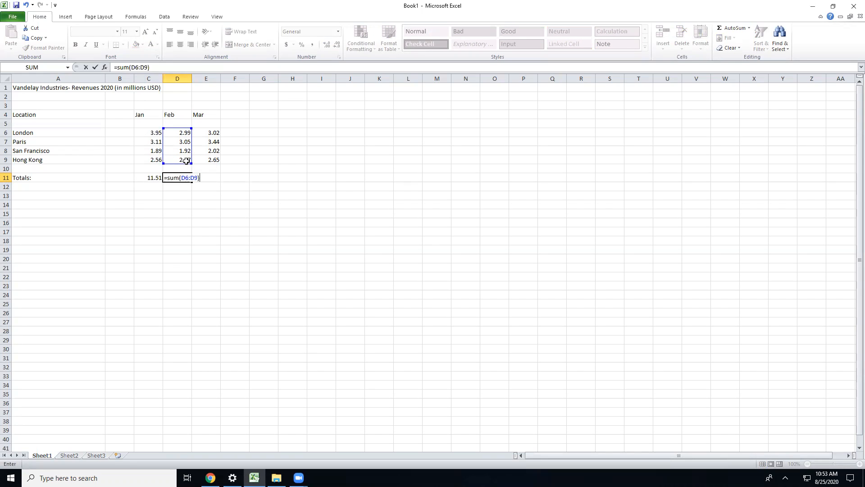
key(Return)
Step: Total the March revenues in cell E11 with the formula =sum(E6:E9)
click(209, 179)
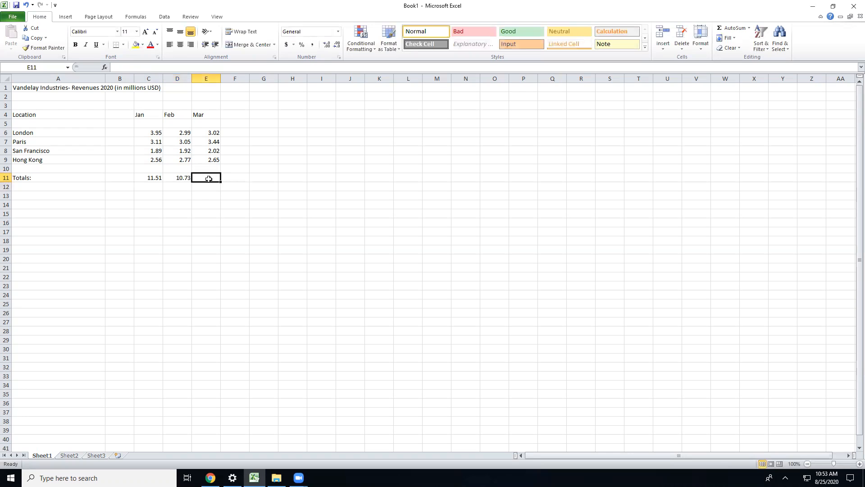
text(=sum)
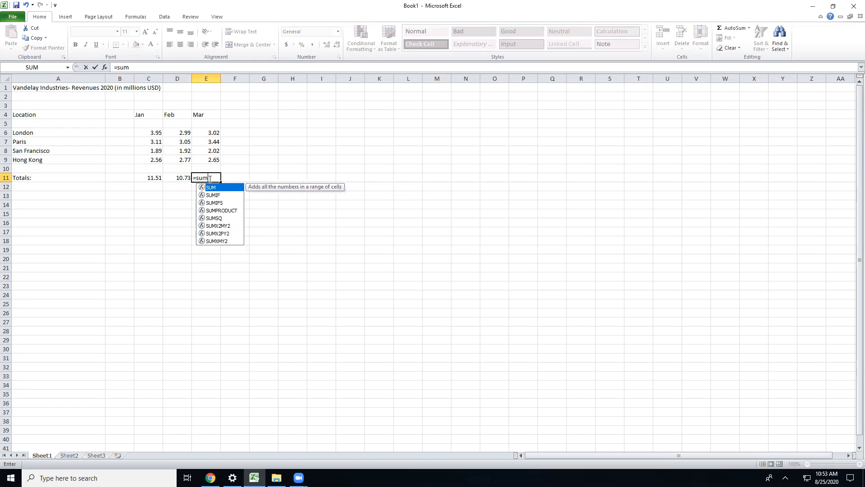
text(()
drag(211, 131, 214, 157)
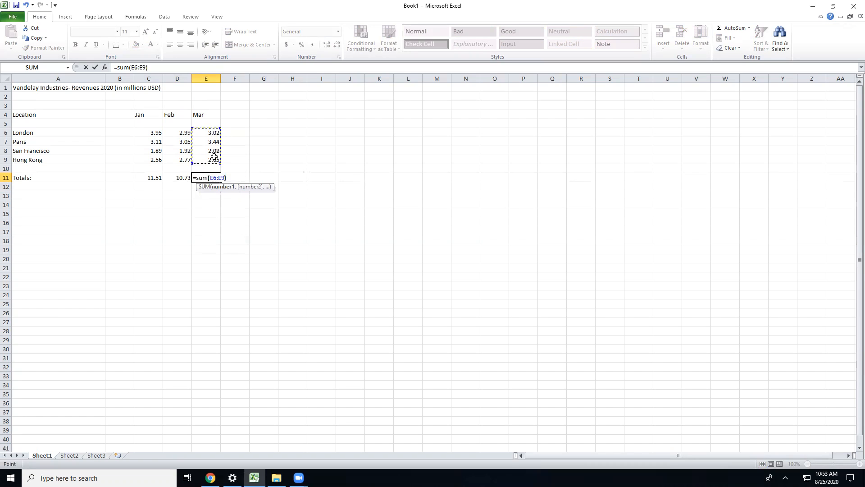
key(Return)
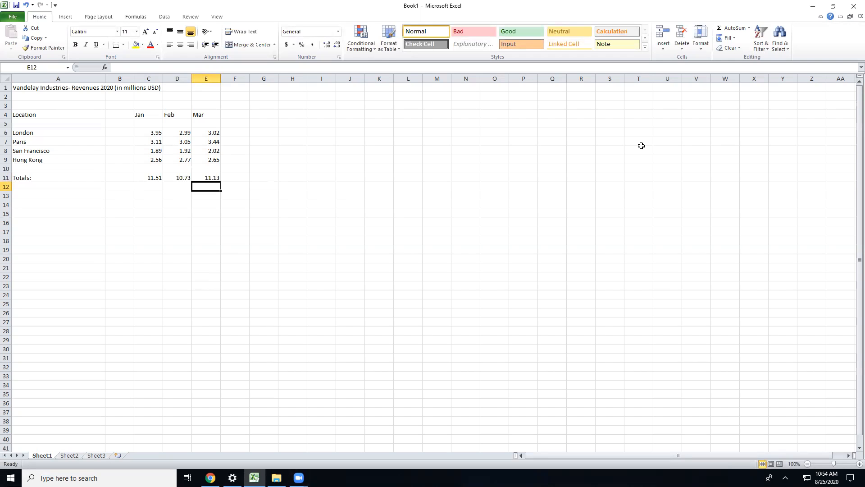
Step: Examine the available AutoSum functions and the Insert Function list without inserting one, and check the March total's formula in E11
click(750, 28)
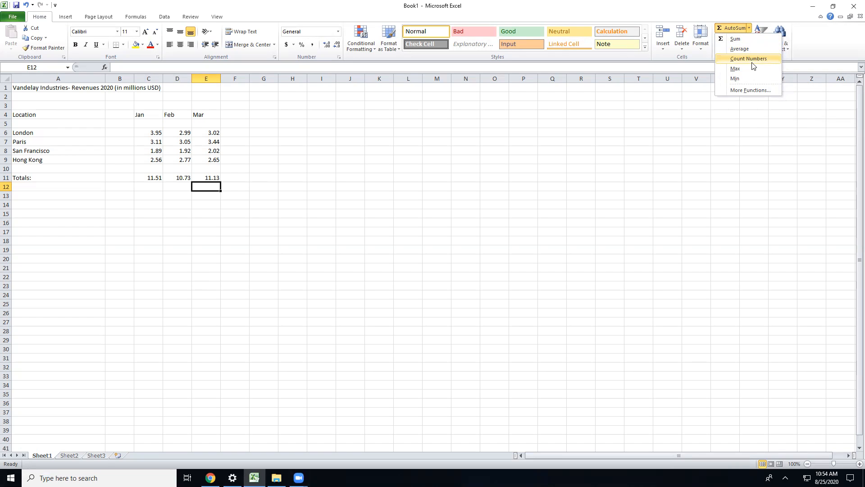
click(755, 90)
scroll(222, 224, down, 1)
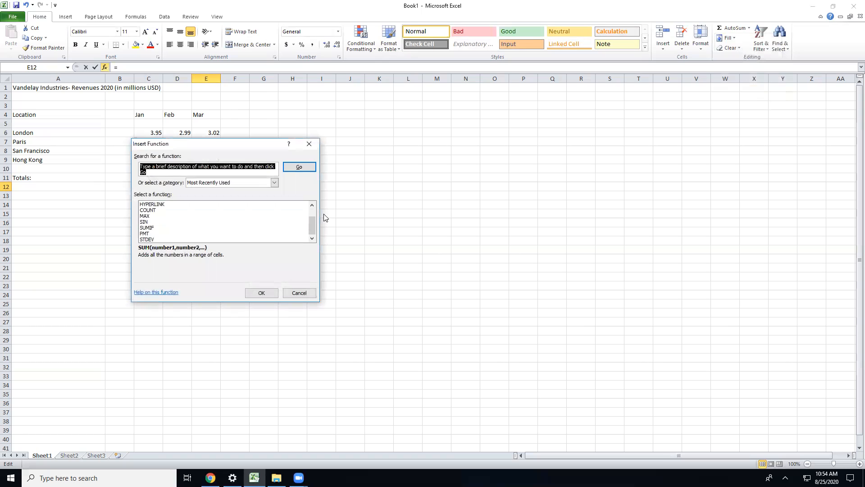
scroll(314, 230, up, 1)
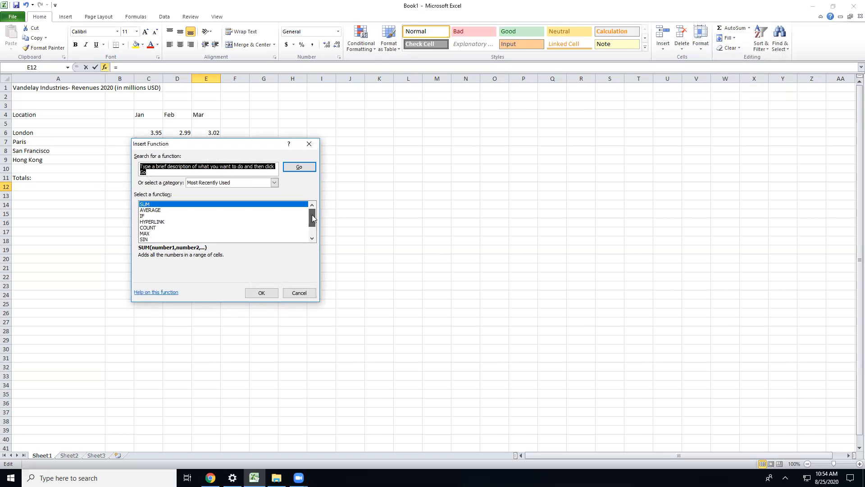
scroll(311, 238, down, 1)
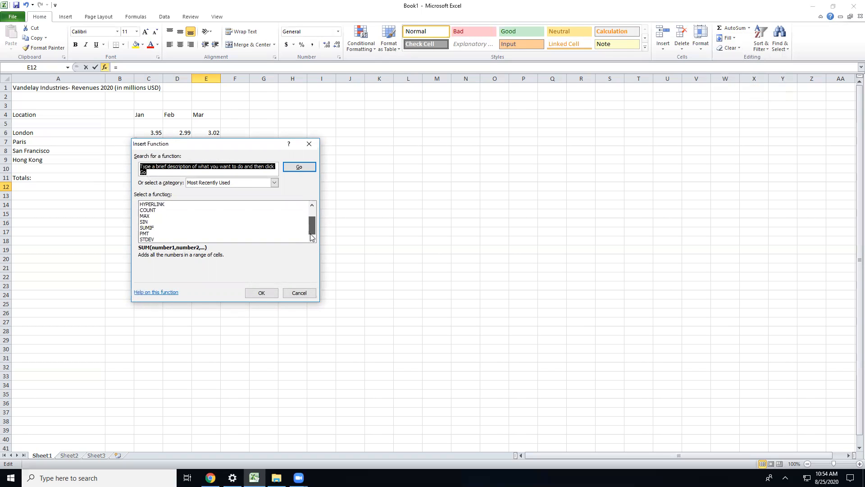
scroll(310, 220, up, 1)
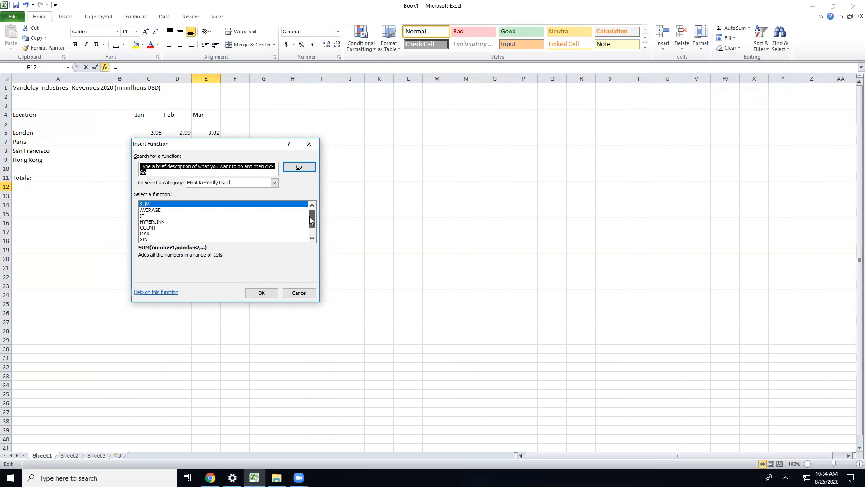
click(310, 145)
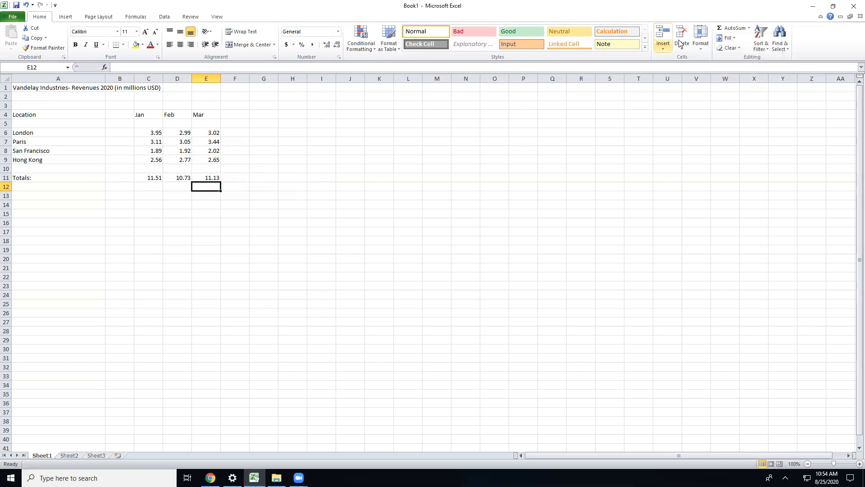
click(749, 28)
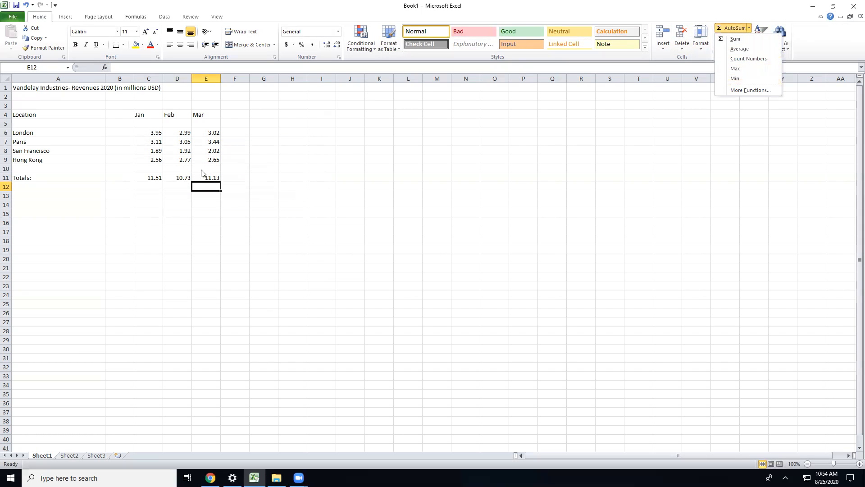
click(237, 187)
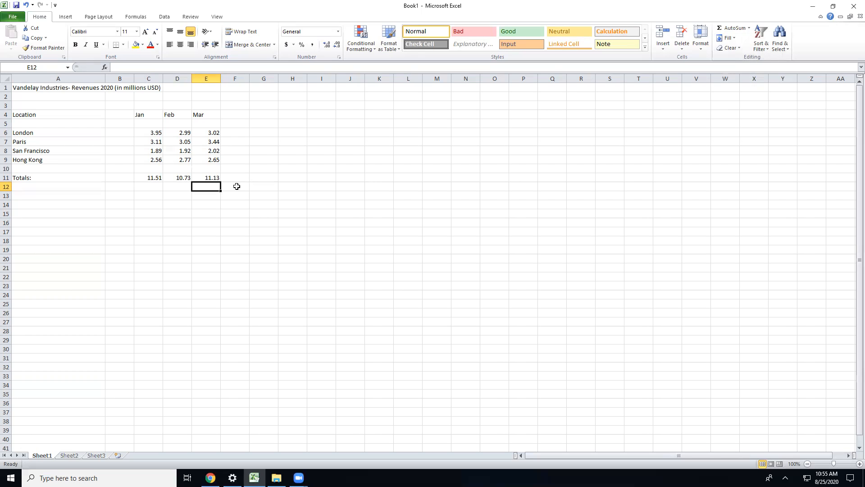
click(214, 178)
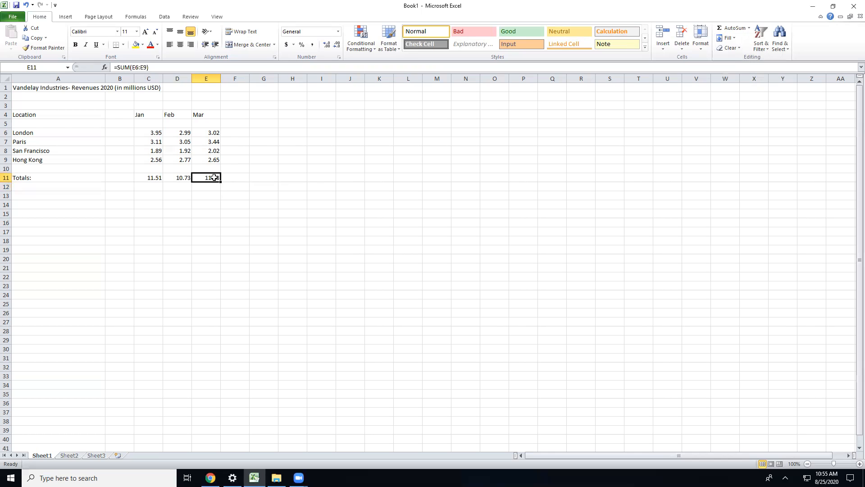
Step: Copy the March total from E11 and paste only its formula into G11
right_click(213, 178)
click(280, 194)
click(269, 176)
right_click(270, 175)
click(289, 210)
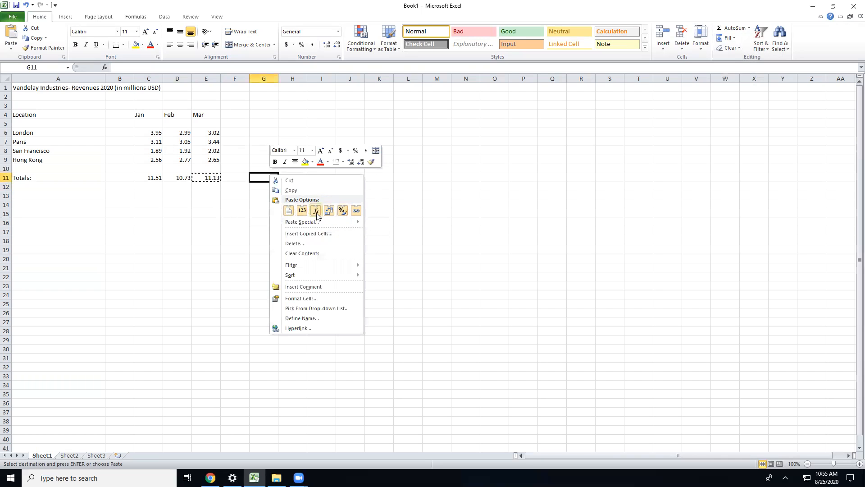
click(315, 210)
click(276, 223)
click(270, 177)
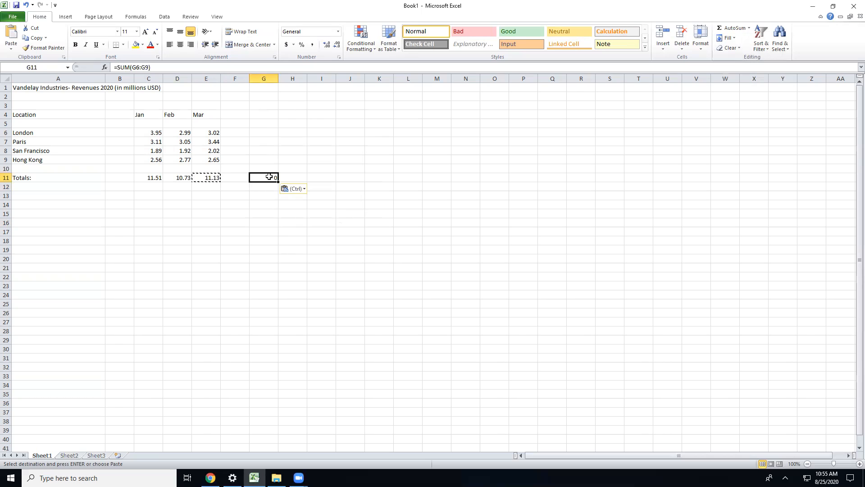
Step: Undo the formula paste in G11
click(28, 5)
click(259, 211)
click(227, 195)
click(219, 181)
click(243, 190)
click(235, 169)
double_click(241, 177)
click(236, 204)
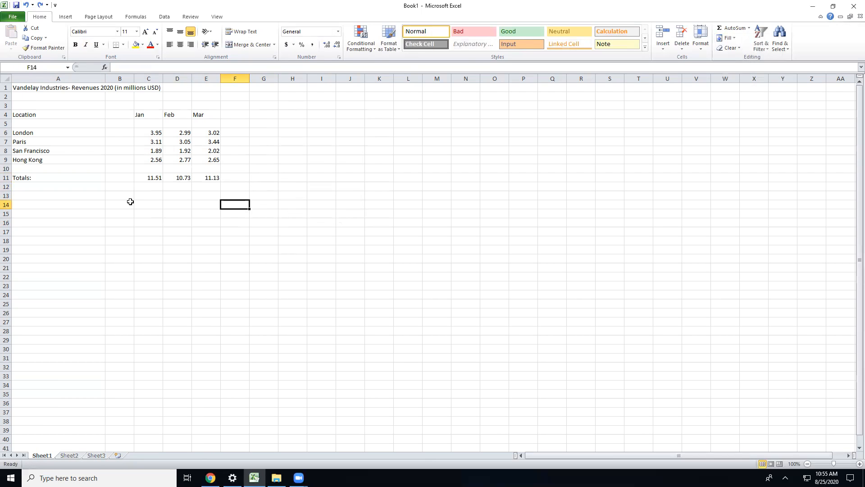
Step: Clear the March and February totals from cells E11 and D11
click(210, 177)
click(290, 177)
click(214, 179)
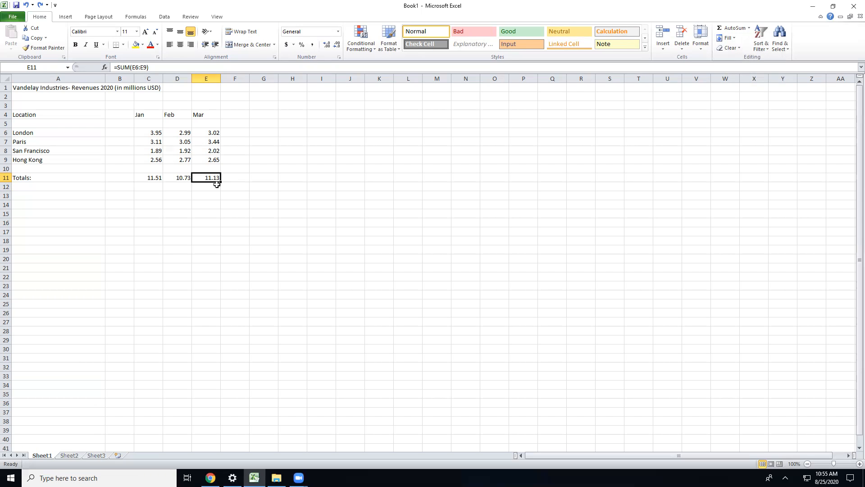
key(BackSpace)
click(175, 180)
key(BackSpace)
Step: Fill the January total formula in C11 across to D11 and E11
click(156, 179)
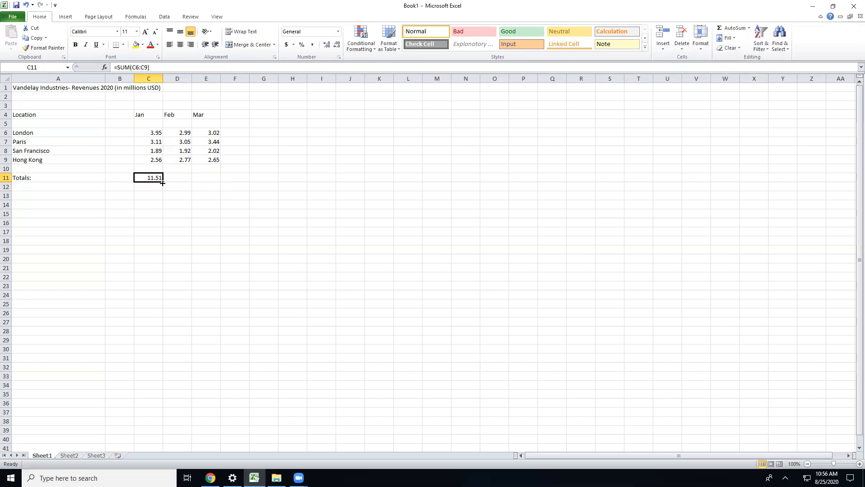
drag(163, 182, 219, 181)
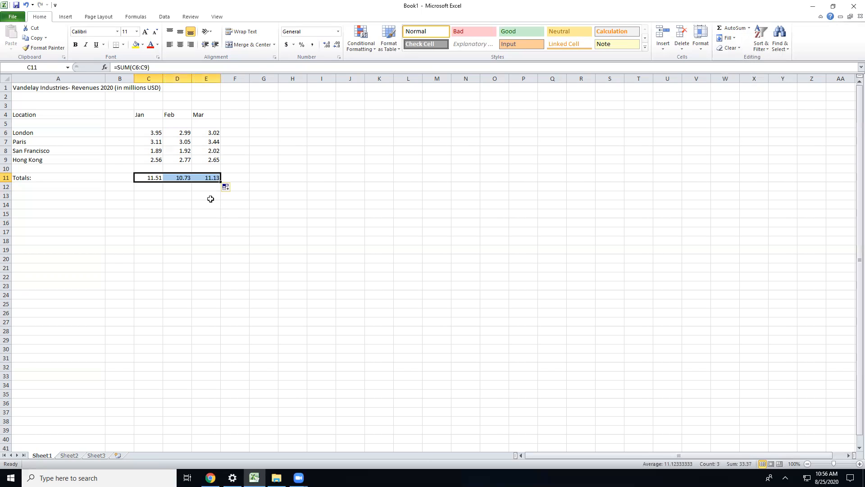
click(211, 199)
Step: Compare the SUM formulas and cell ranges behind the monthly totals in C11, D11 and E11
click(187, 179)
click(211, 175)
click(154, 179)
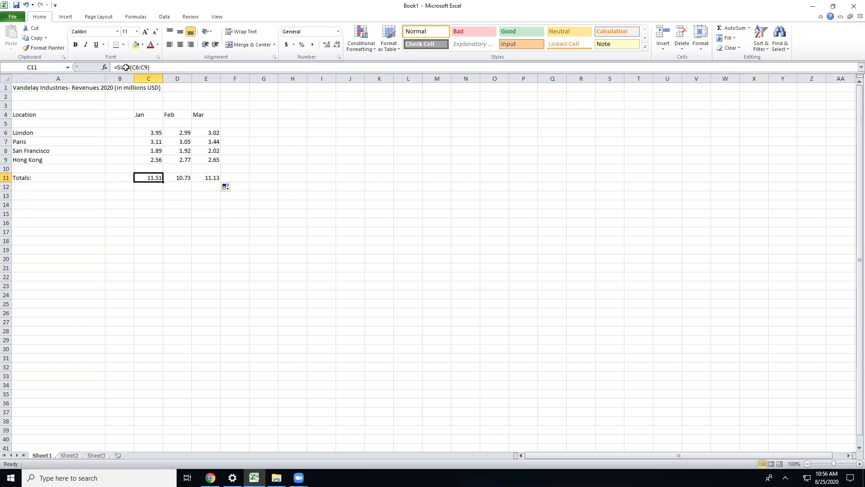
click(151, 197)
click(155, 180)
click(181, 177)
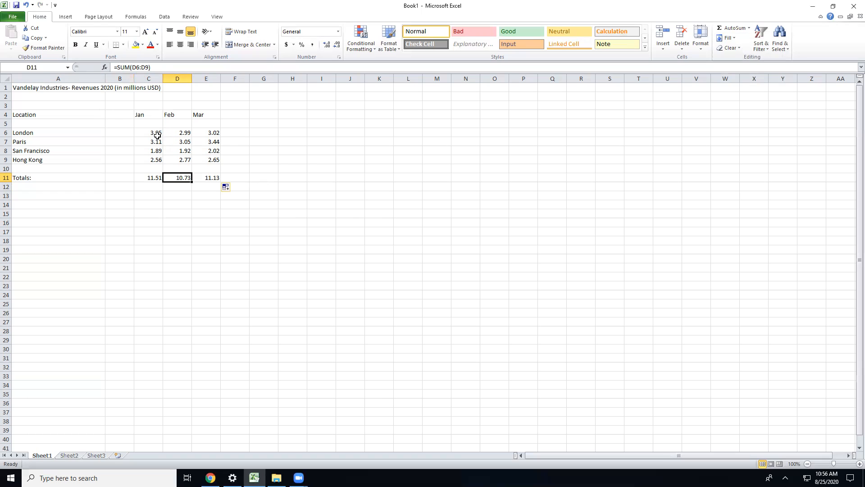
click(153, 178)
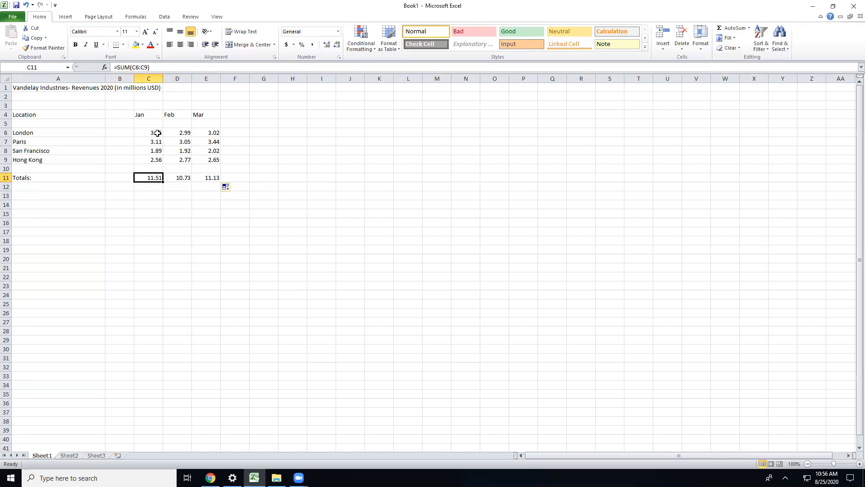
click(184, 178)
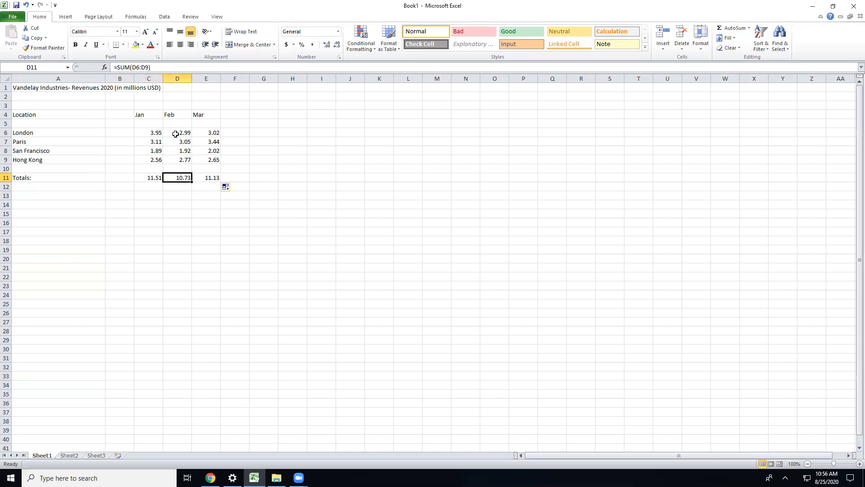
click(208, 177)
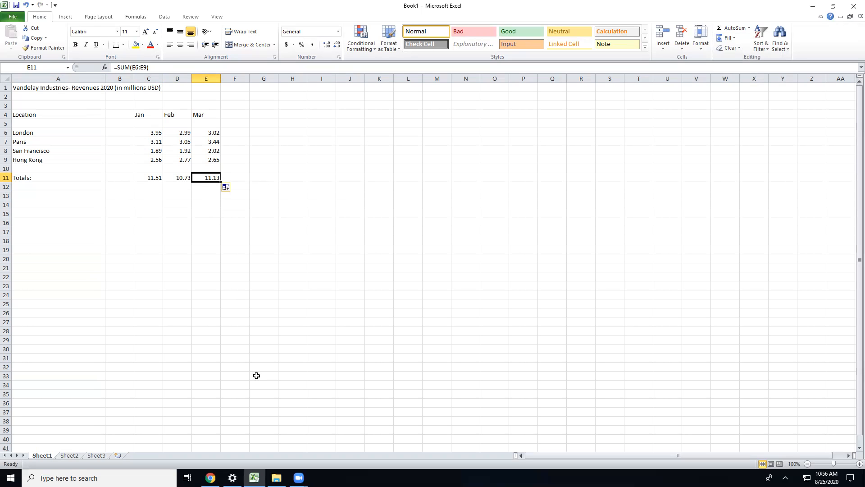
click(211, 196)
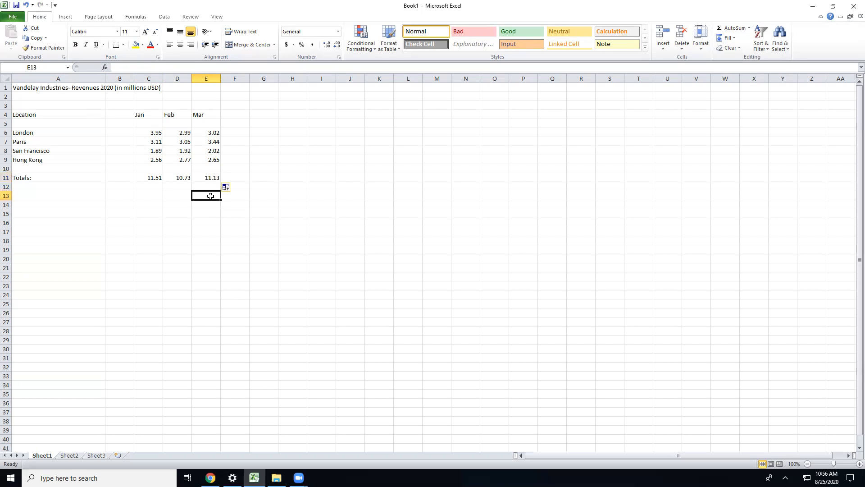
click(212, 178)
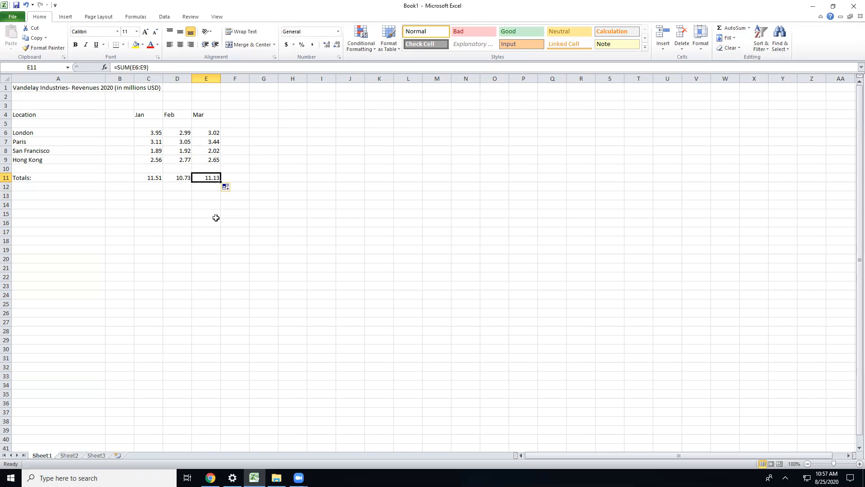
click(135, 67)
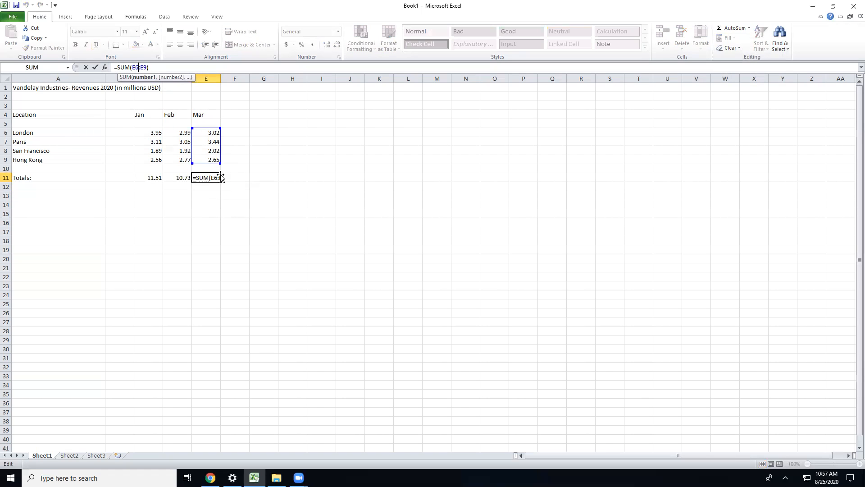
click(252, 207)
click(212, 178)
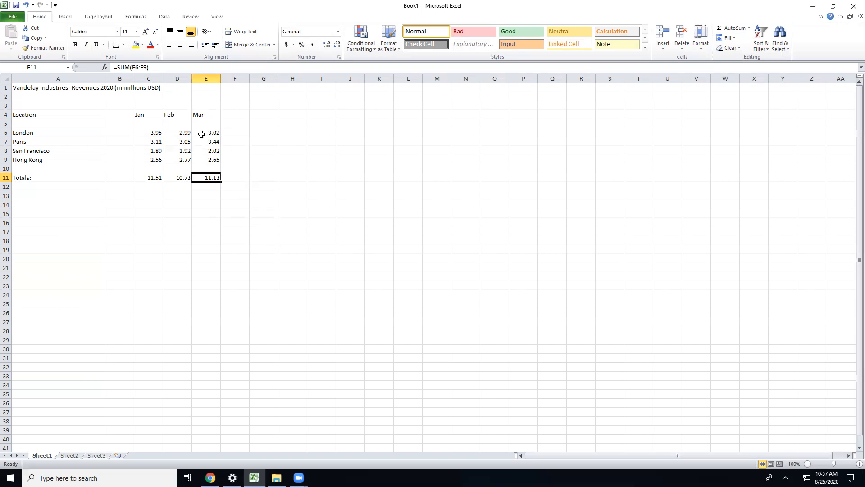
Step: Fill the month headings in row 4 from Jan in C4 through Dec in N4
click(147, 116)
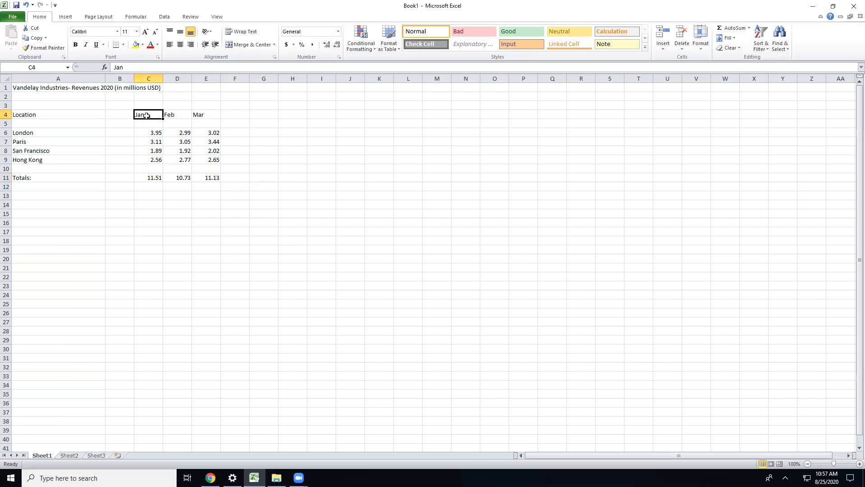
click(179, 115)
click(206, 115)
drag(142, 117, 469, 114)
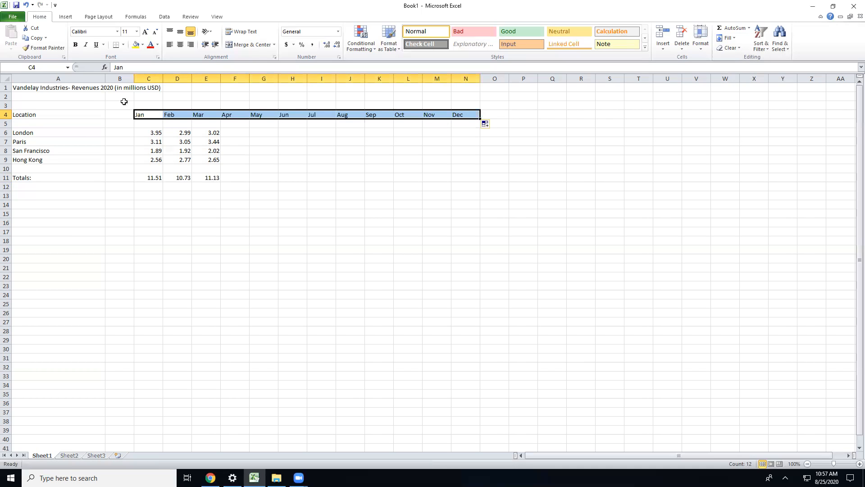
click(467, 148)
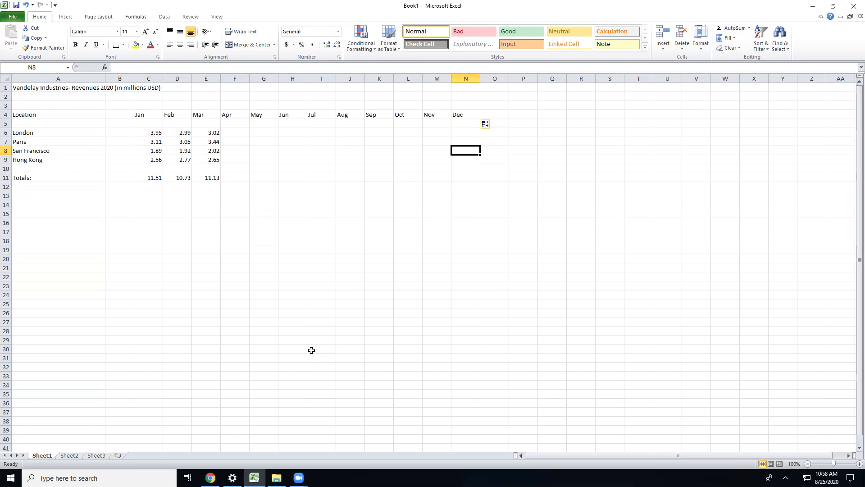
Step: Merge and center the Vandelay Industries title across cells A1 to C1
click(91, 90)
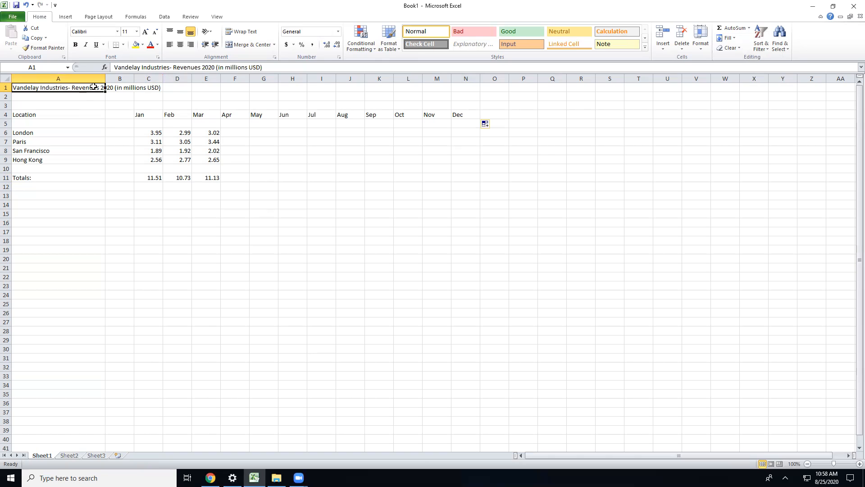
click(124, 88)
click(50, 90)
drag(49, 89, 157, 88)
click(82, 77)
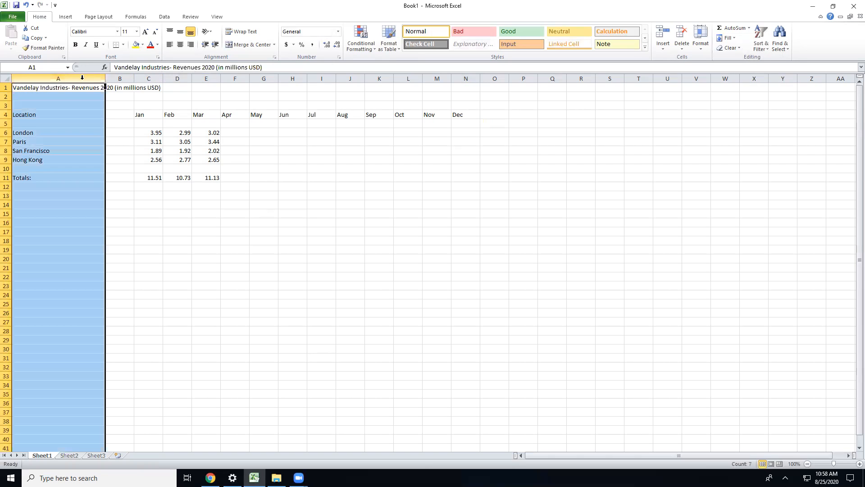
click(130, 88)
click(76, 88)
drag(76, 89, 154, 87)
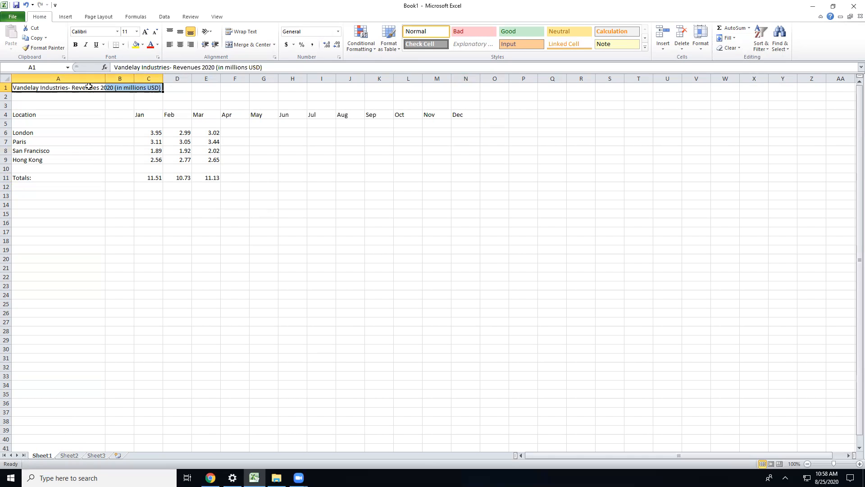
click(261, 48)
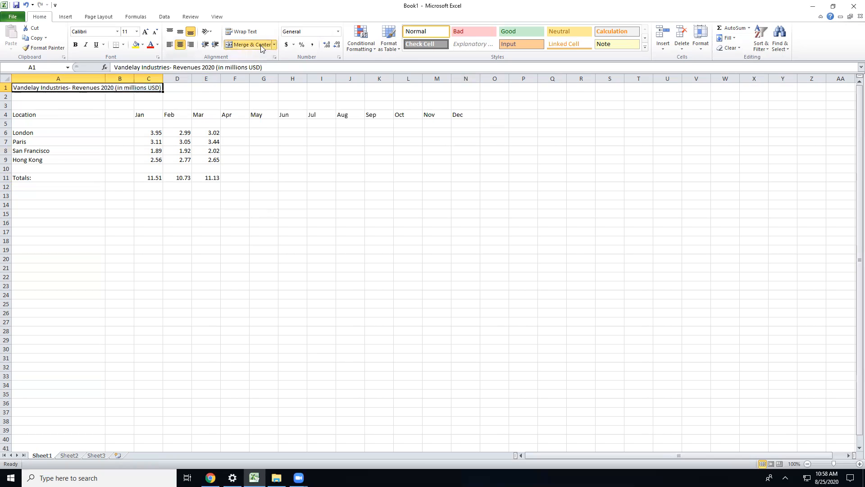
Step: Try widening column A beneath the merged title and undo the width change
click(178, 92)
click(89, 89)
drag(105, 79, 162, 81)
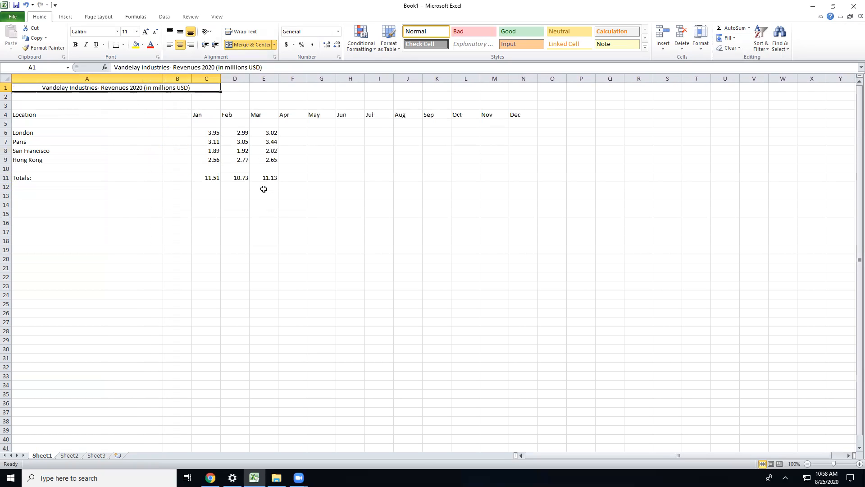
click(26, 5)
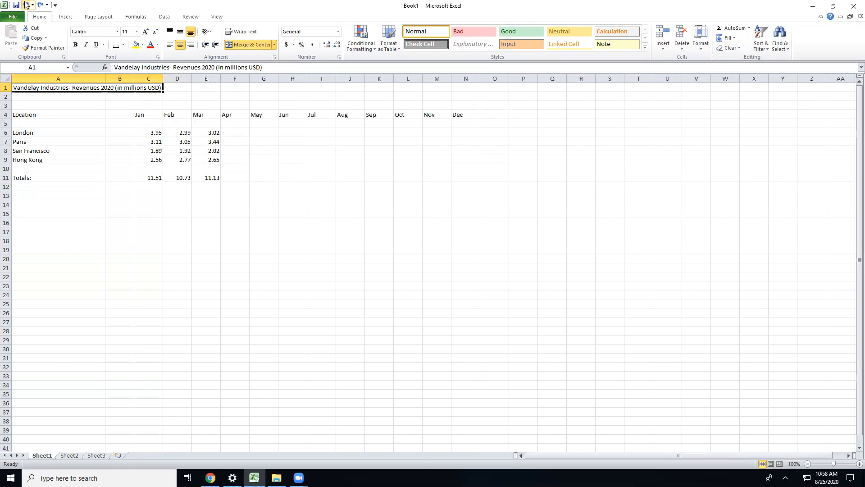
click(107, 225)
Step: Try narrowing column A beneath the merged title and undo the width change
click(80, 87)
drag(105, 79, 90, 79)
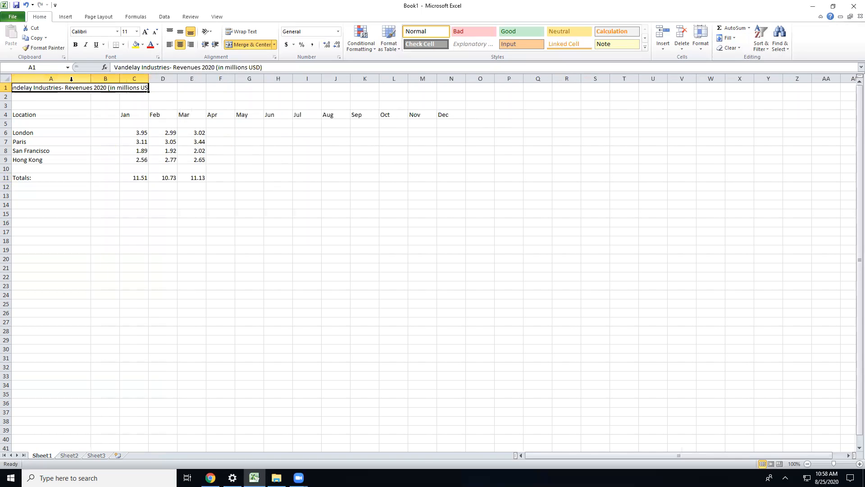
click(71, 79)
click(108, 187)
click(26, 6)
click(26, 5)
click(213, 257)
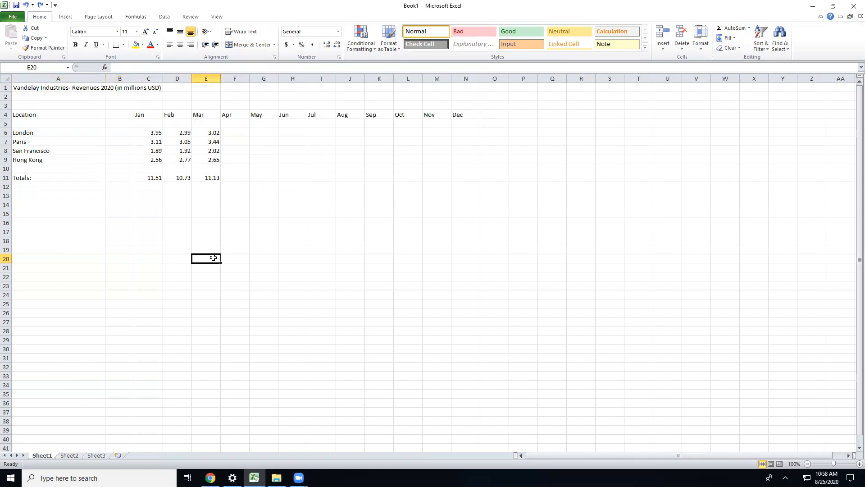
Step: Increase the font size of the title in A1 to 14
click(31, 88)
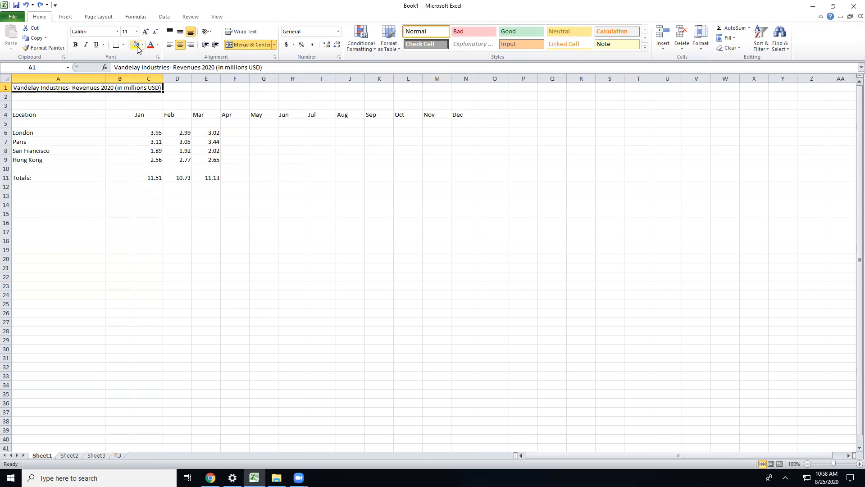
click(146, 32)
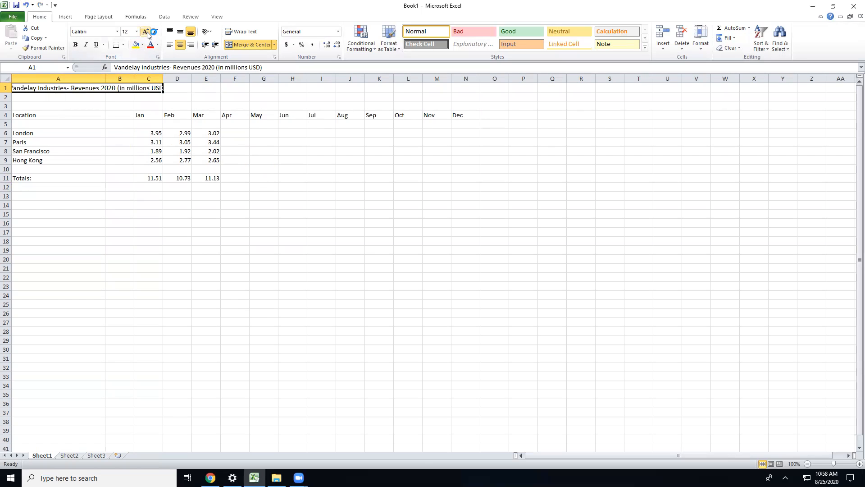
click(146, 32)
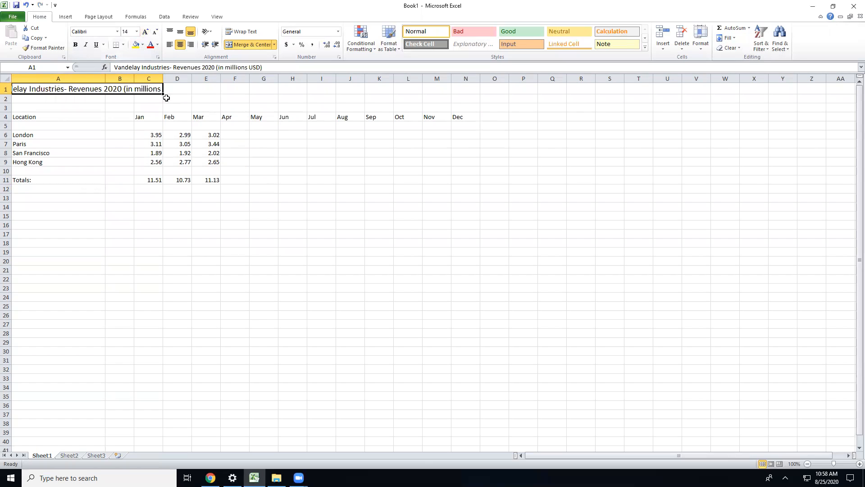
Step: Widen column B to about twice its width, keeping column C about as narrow as the other month columns
drag(164, 75, 215, 77)
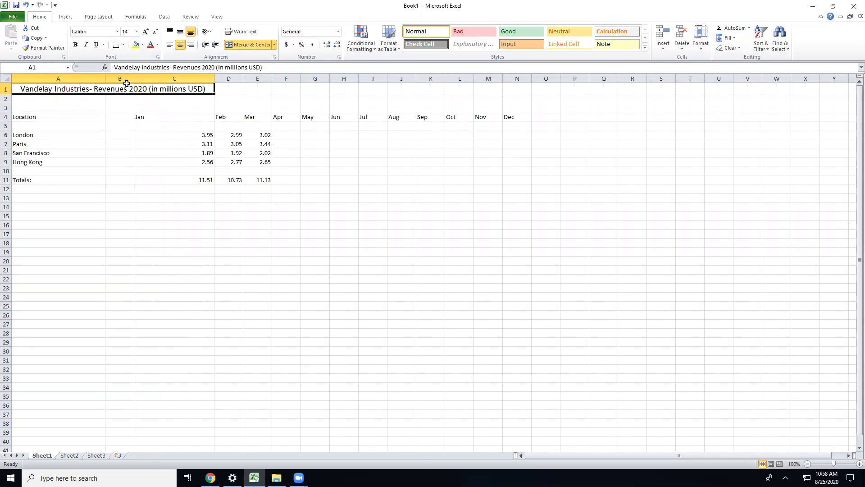
drag(134, 78, 164, 76)
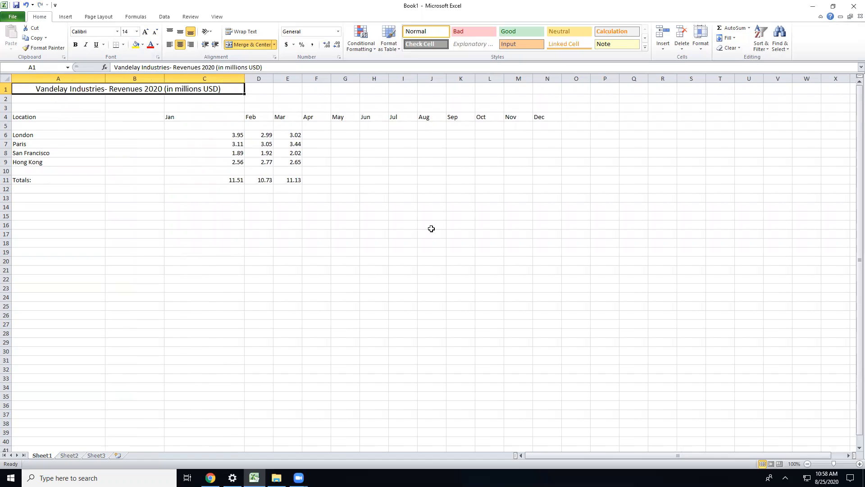
drag(245, 80, 196, 86)
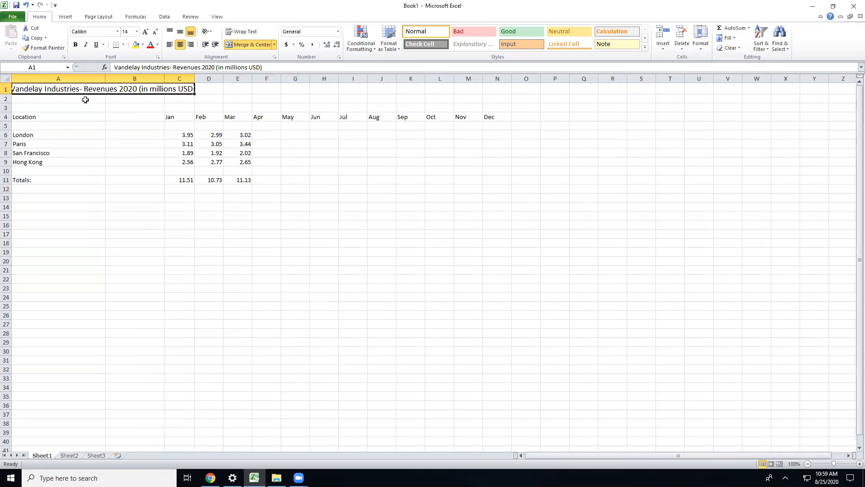
click(168, 296)
Step: Widen column A slightly so the full title fits within the merged cell
click(94, 88)
drag(105, 79, 117, 77)
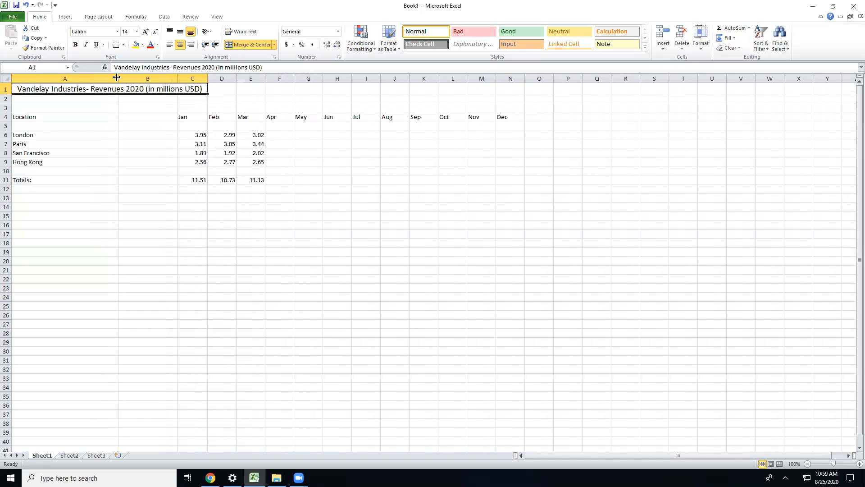
click(179, 263)
Step: Try left alignment on the merged title and switch it back to centered
click(82, 89)
click(168, 45)
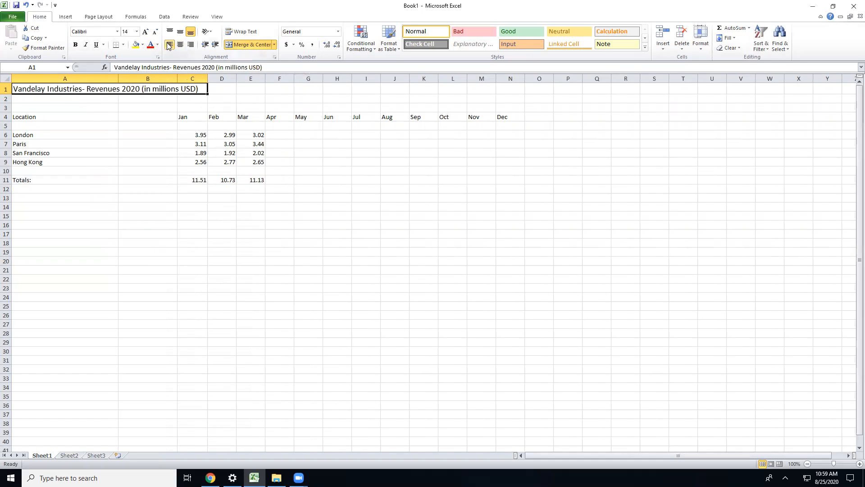
click(180, 45)
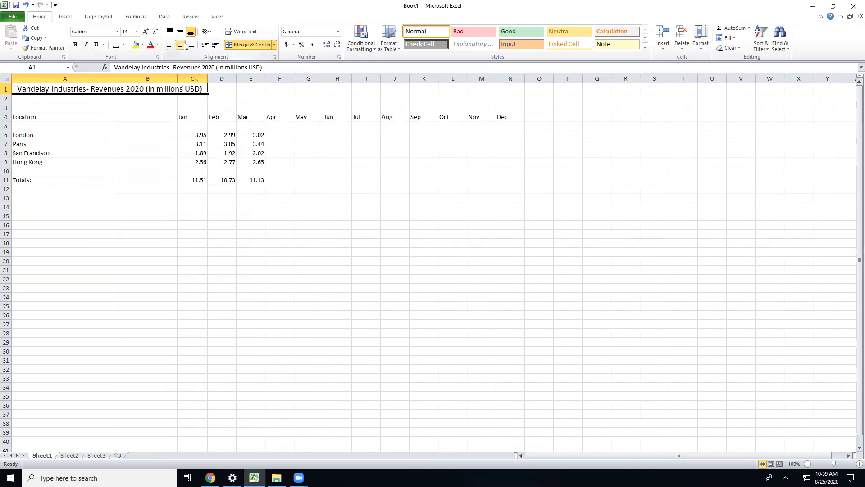
Step: Color the merged title in A1 purple from the standard colors and make it bold
click(157, 45)
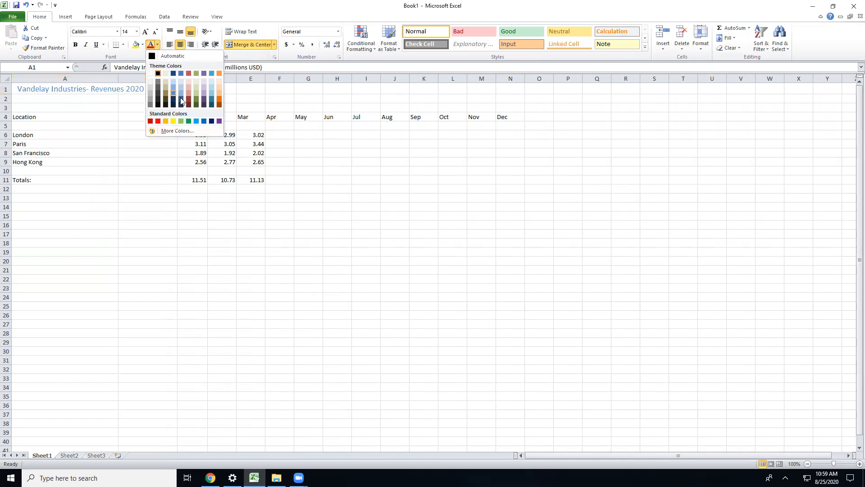
click(219, 121)
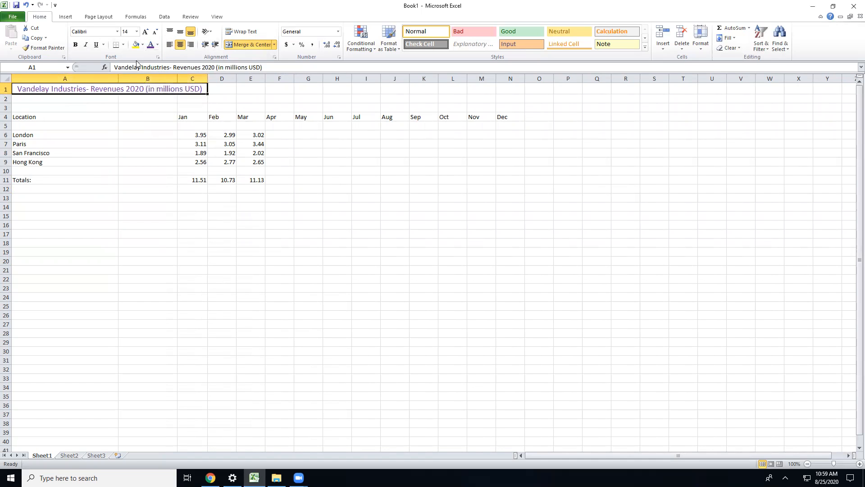
click(76, 46)
click(171, 215)
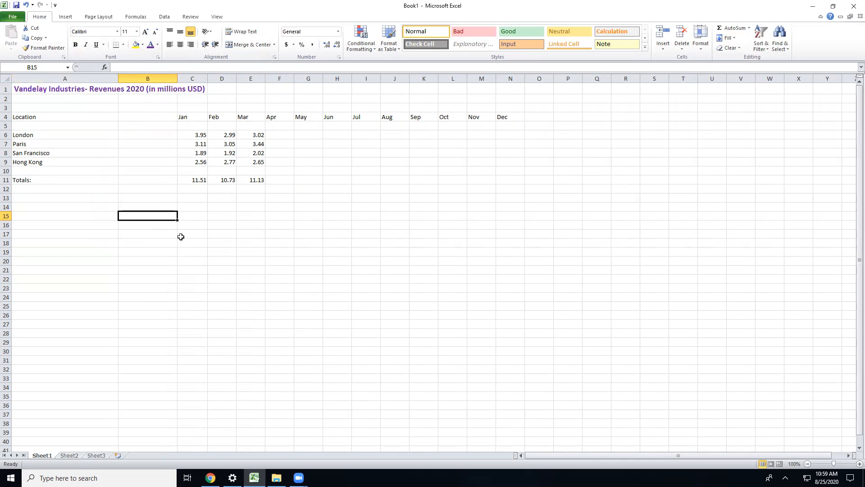
Step: Try a narrower column B under the merged title, and widen column A slightly so the full title fits
drag(177, 79, 161, 79)
click(150, 79)
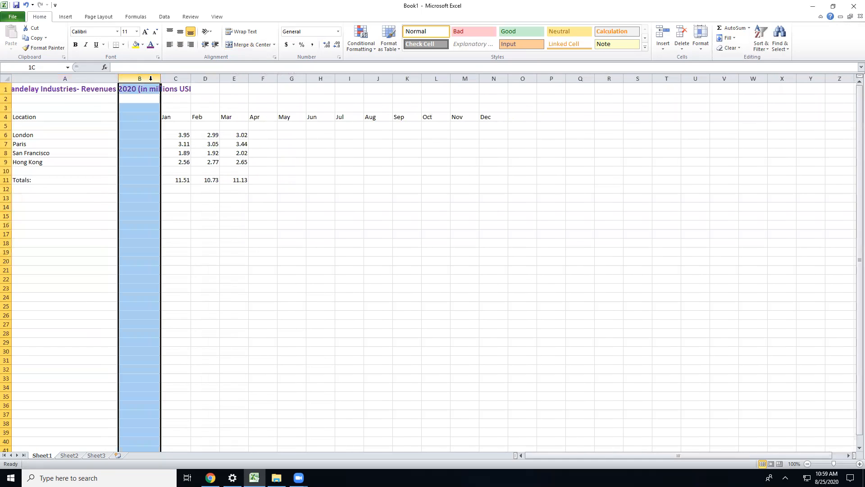
drag(160, 79, 134, 80)
click(387, 334)
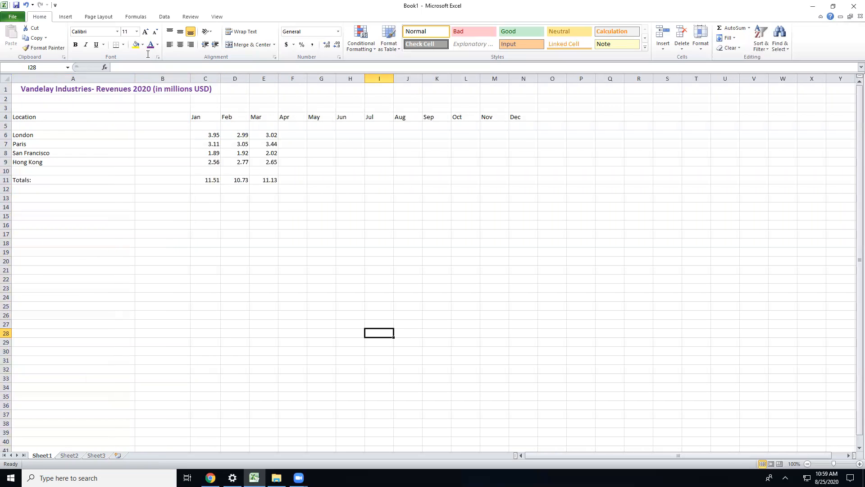
Step: Left-align the merged title and widen column A until the whole title fits within that column alone
click(64, 89)
click(169, 44)
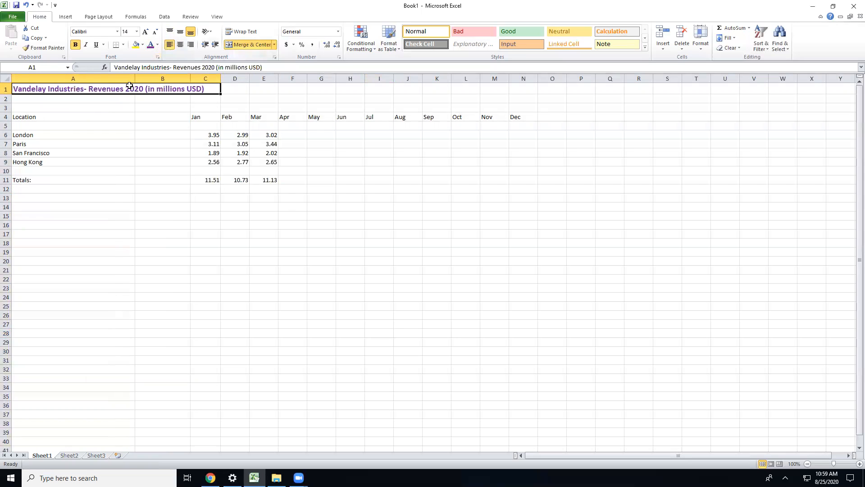
drag(135, 78, 207, 70)
click(186, 198)
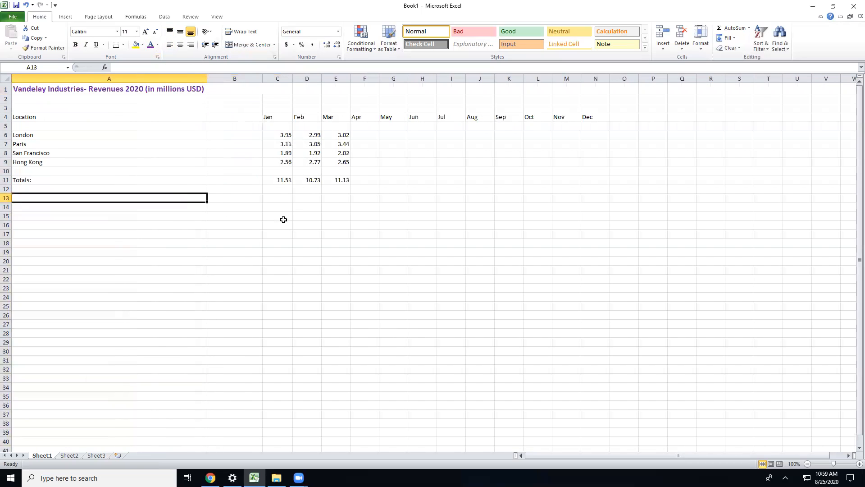
Step: Narrow the empty column B and delete it so the January figures sit directly beside the location names
double_click(264, 79)
click(328, 306)
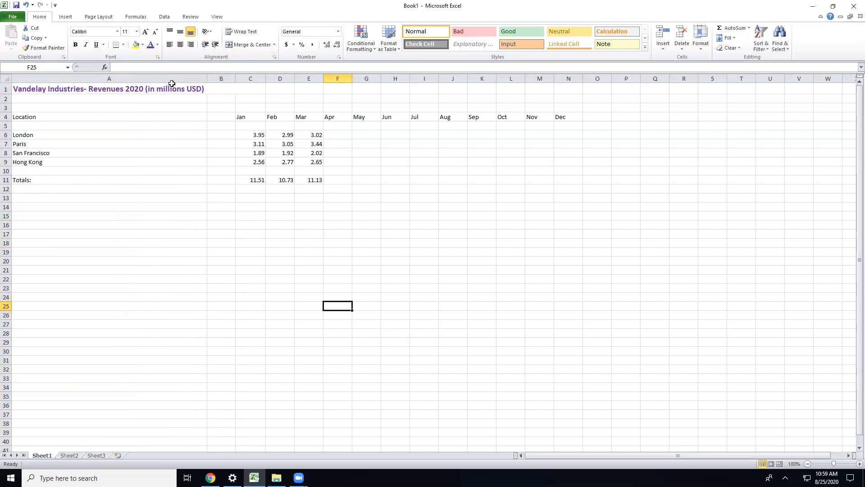
click(216, 79)
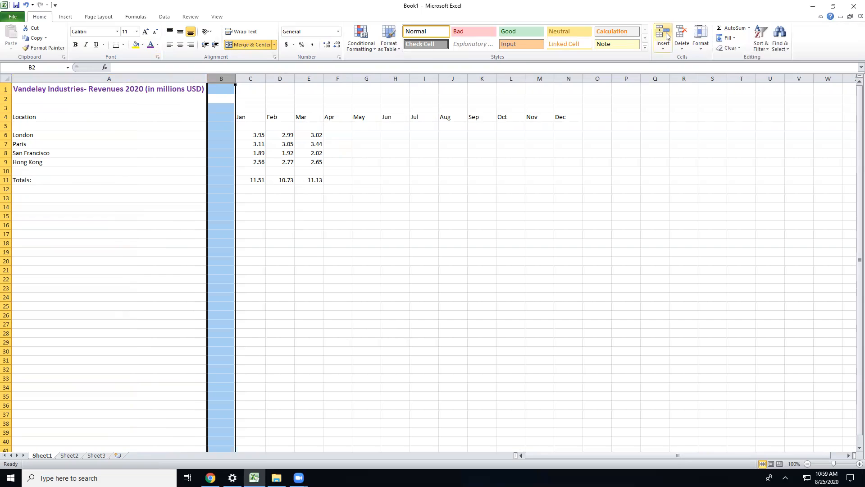
right_click(221, 78)
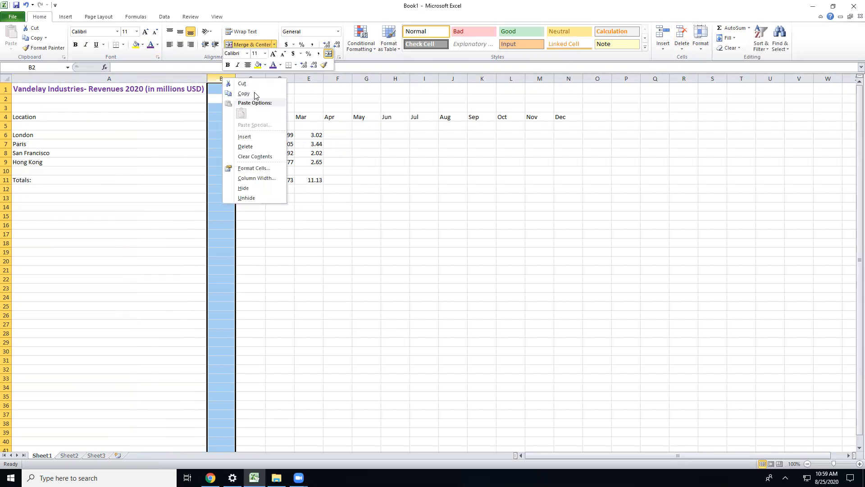
click(245, 147)
click(105, 252)
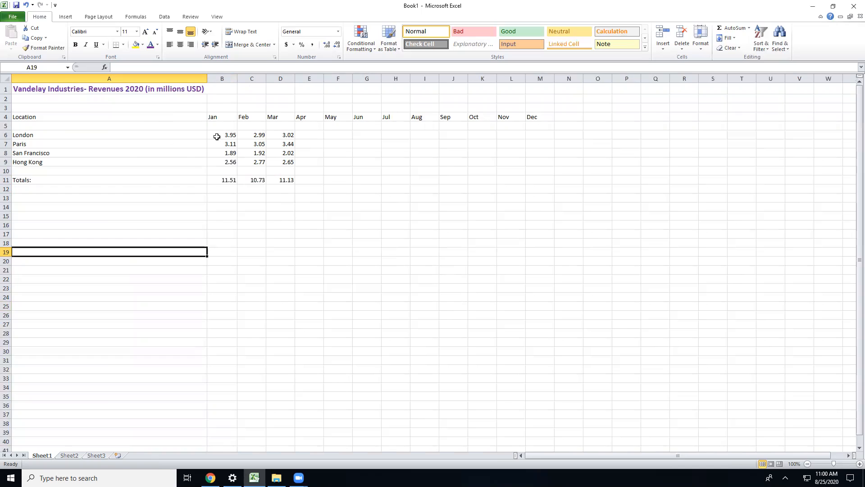
Step: Extend London's January to March revenues in row 6 as a filled series through December
click(230, 134)
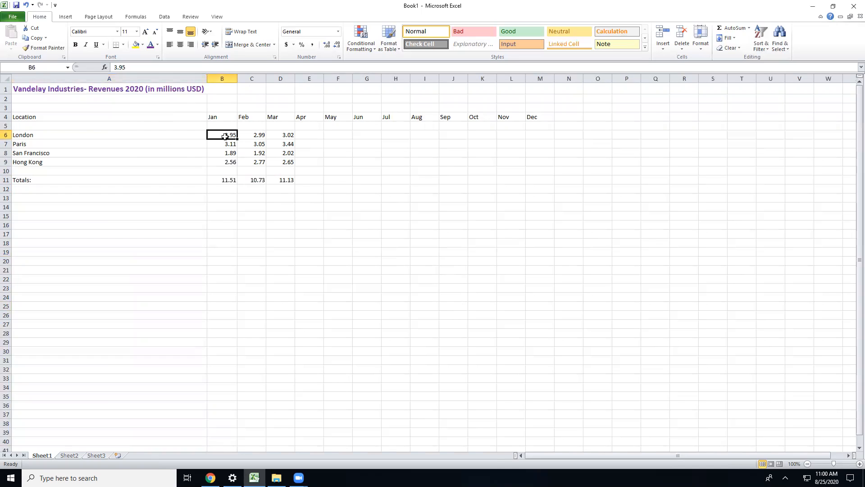
drag(231, 134, 286, 135)
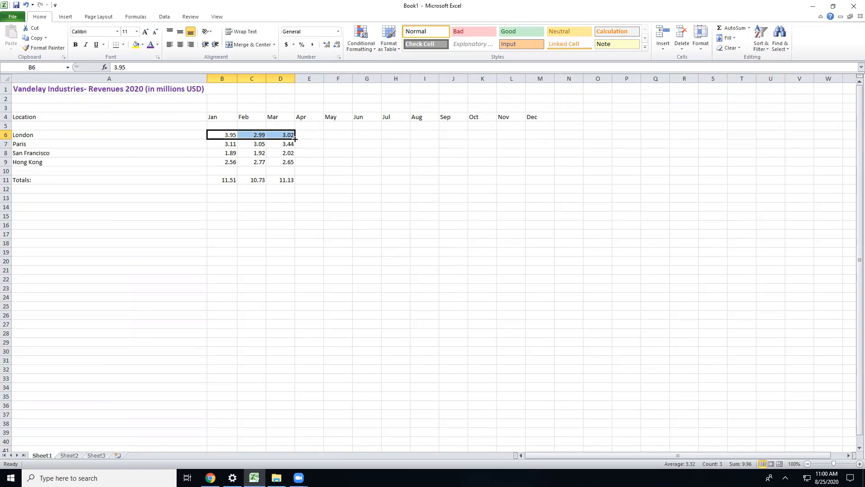
drag(296, 140, 316, 140)
click(433, 134)
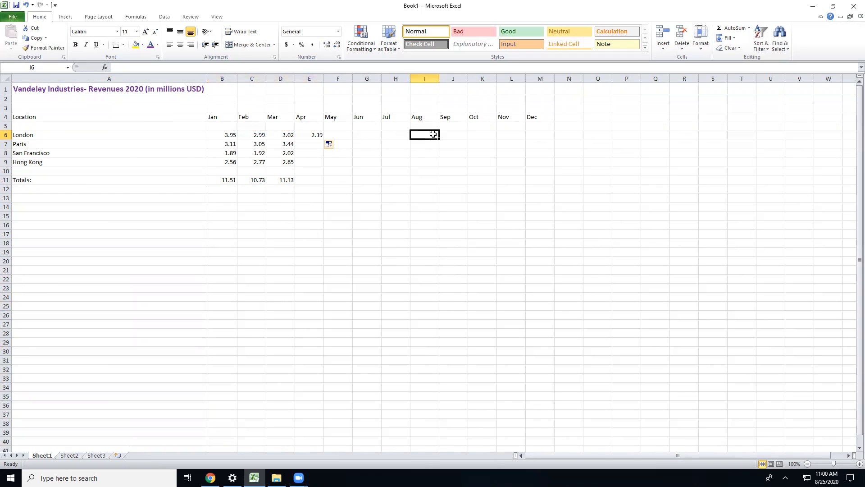
click(421, 170)
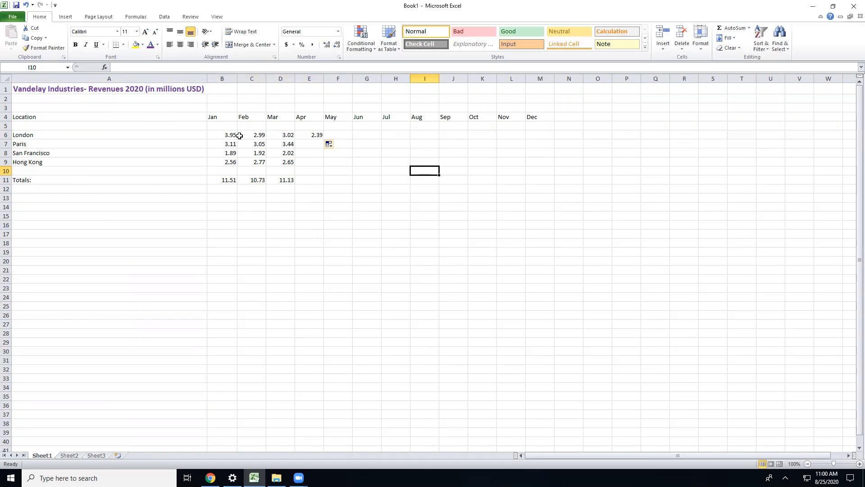
drag(230, 135, 558, 143)
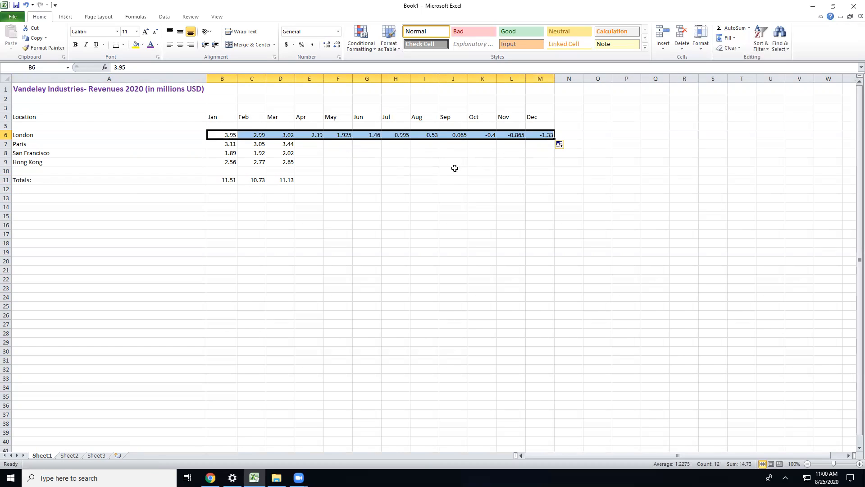
click(386, 154)
Step: Extend the January to March revenues of Paris, San Francisco and Hong Kong as filled series through December
drag(227, 144, 554, 146)
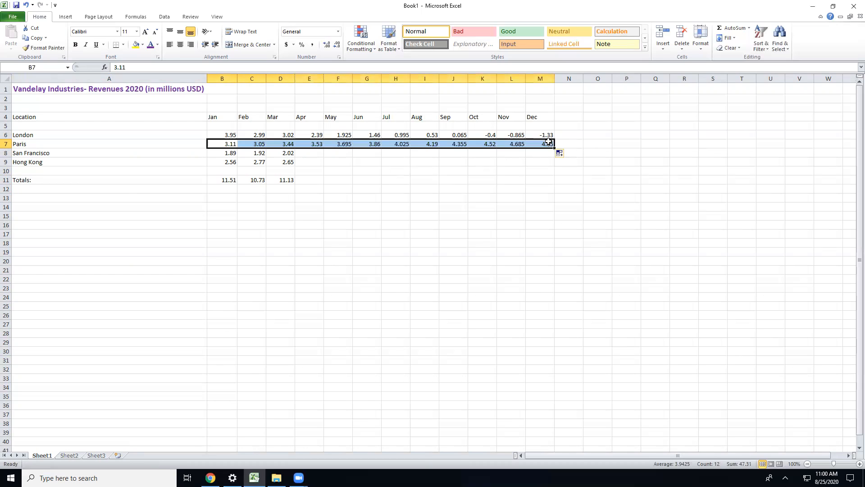
click(222, 153)
drag(225, 154, 554, 154)
click(224, 163)
drag(224, 163, 557, 161)
click(367, 261)
click(500, 230)
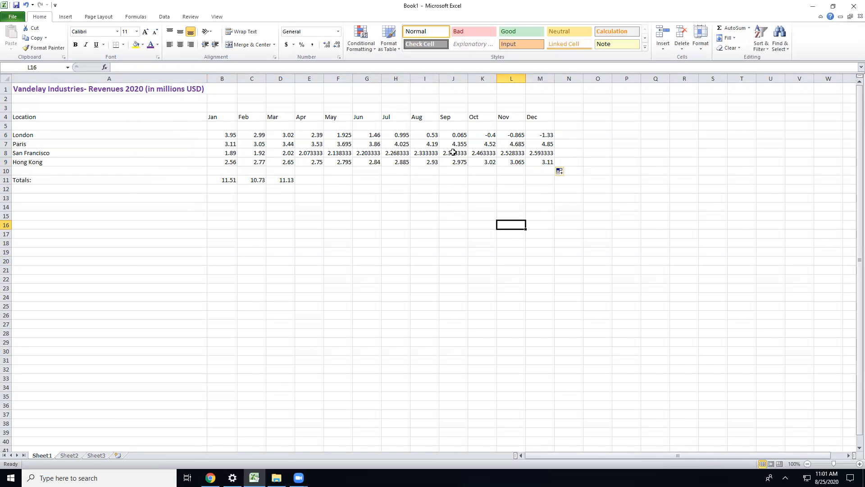
Step: Apply the Currency number format to all monthly location revenues in B6:M9
drag(224, 135, 547, 163)
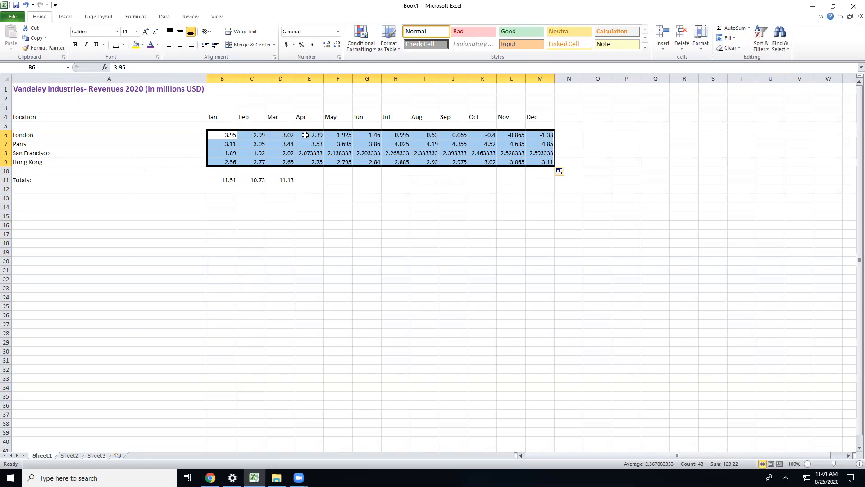
click(338, 31)
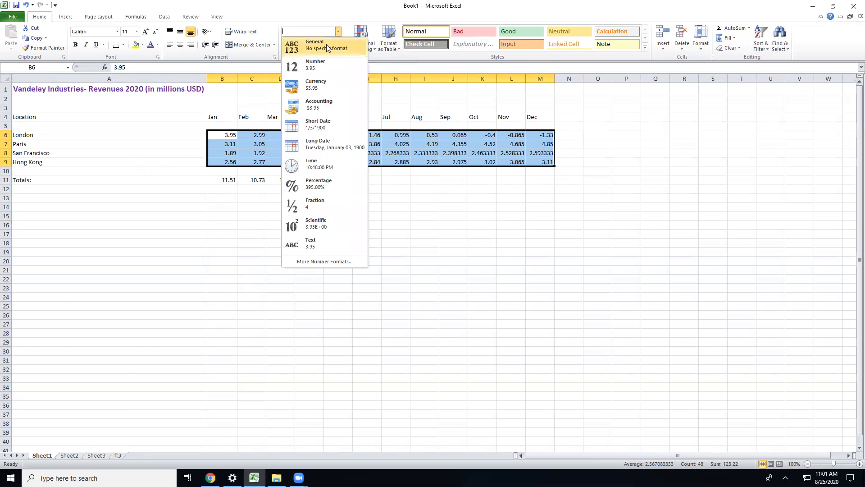
click(318, 84)
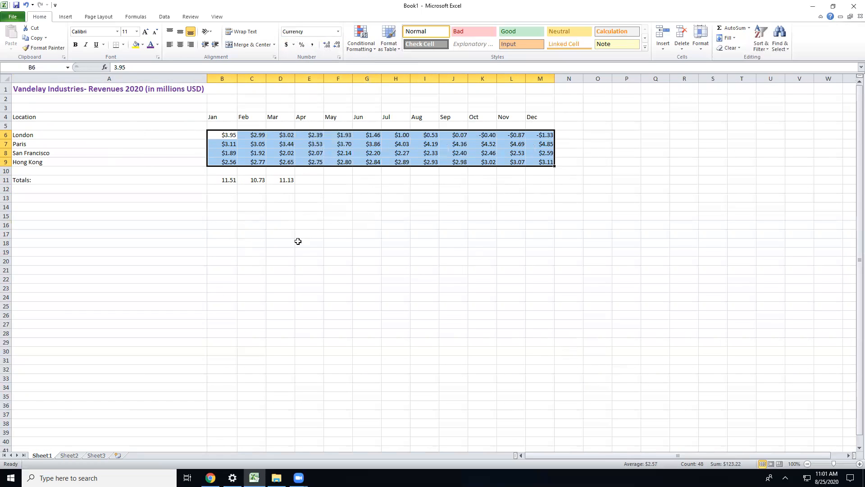
click(474, 205)
click(516, 185)
click(378, 197)
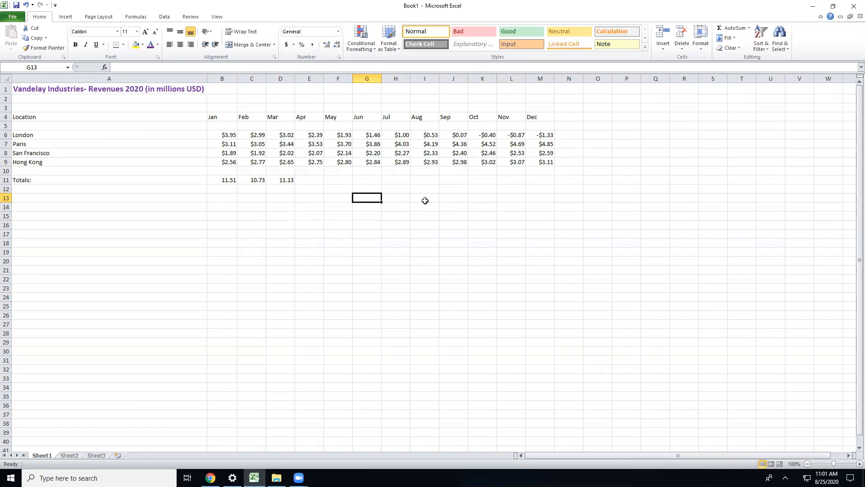
Step: Fill the SUM totals in row 11 across through December and format B11:M11 as Currency
drag(230, 181, 555, 183)
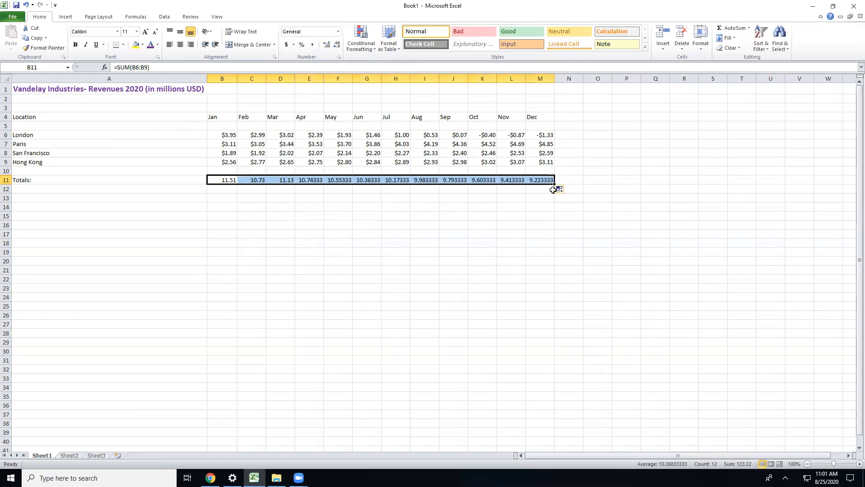
click(338, 31)
click(323, 86)
click(385, 231)
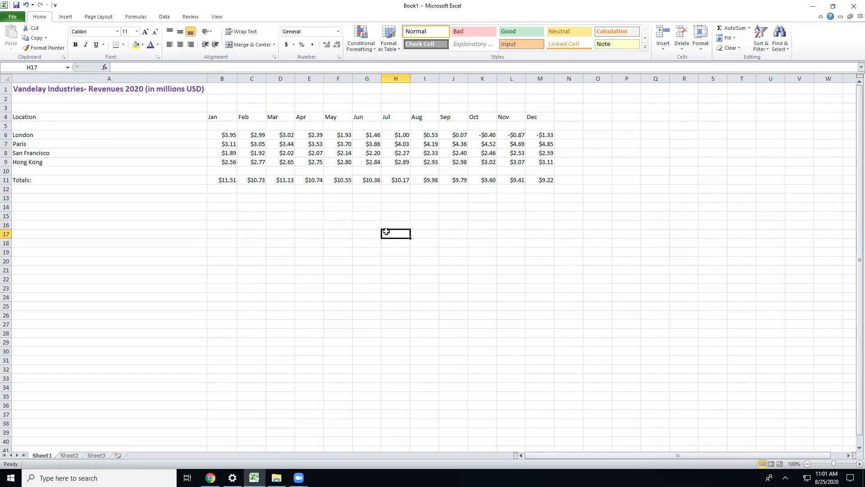
click(554, 226)
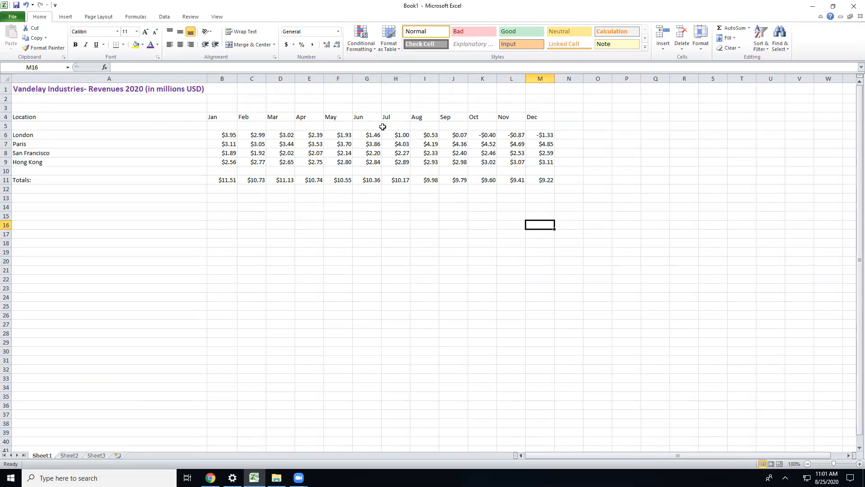
click(355, 213)
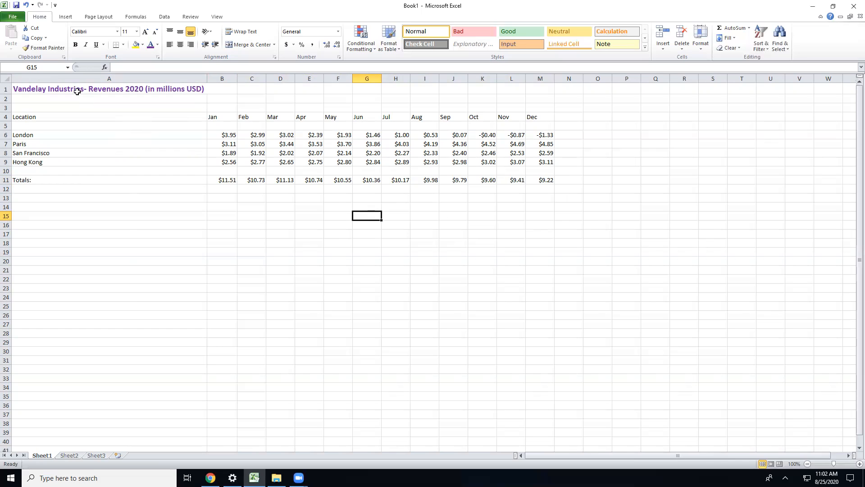
Step: Enter the date 8/25/2020 in A2 below the title and left-align it
click(38, 101)
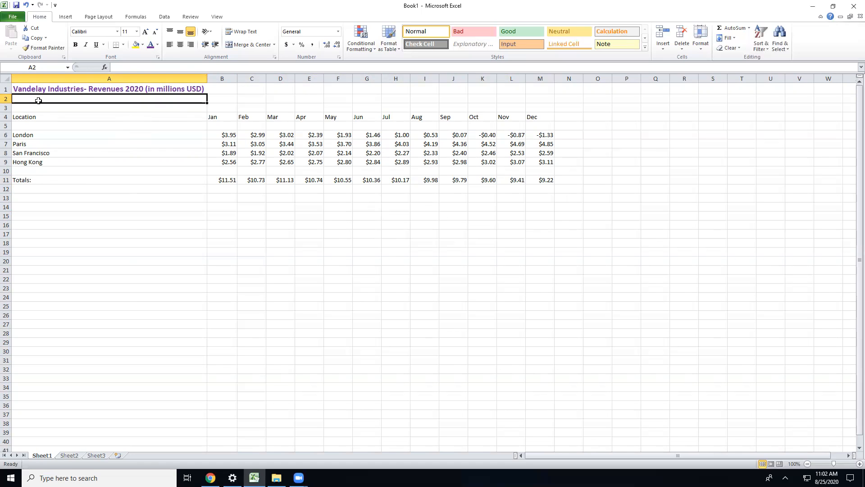
text(8/25/2020)
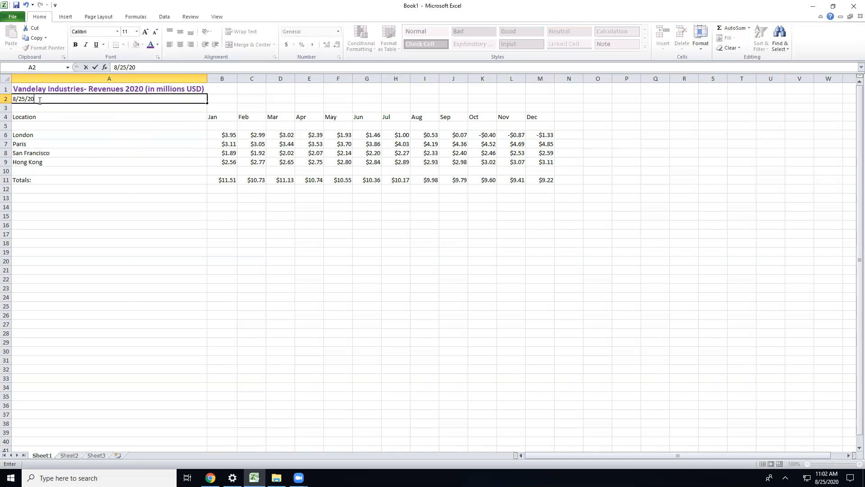
key(Return)
click(190, 98)
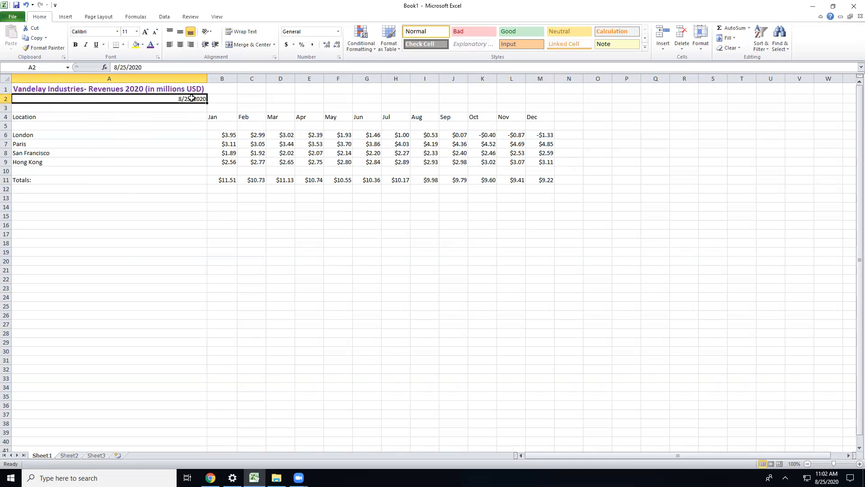
click(170, 46)
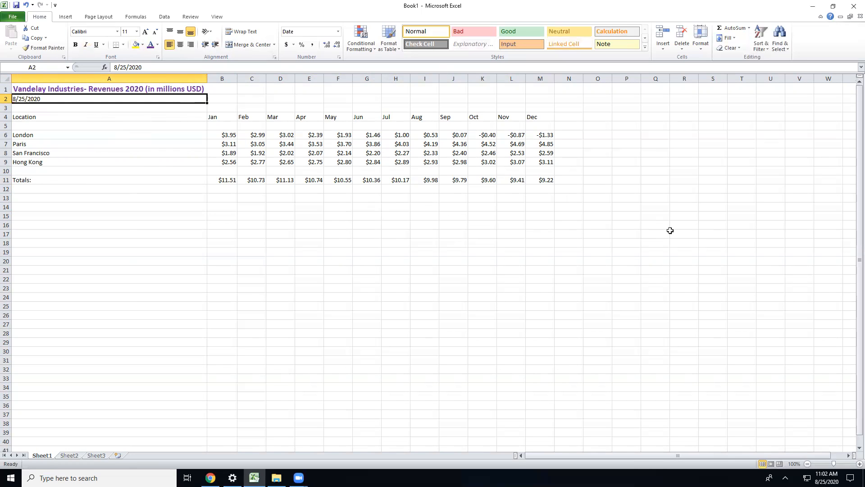
Step: Format the date in A2 with the long date type that shows weekday, month name, day and year (*Wednesday, March 14, 2001)
click(338, 32)
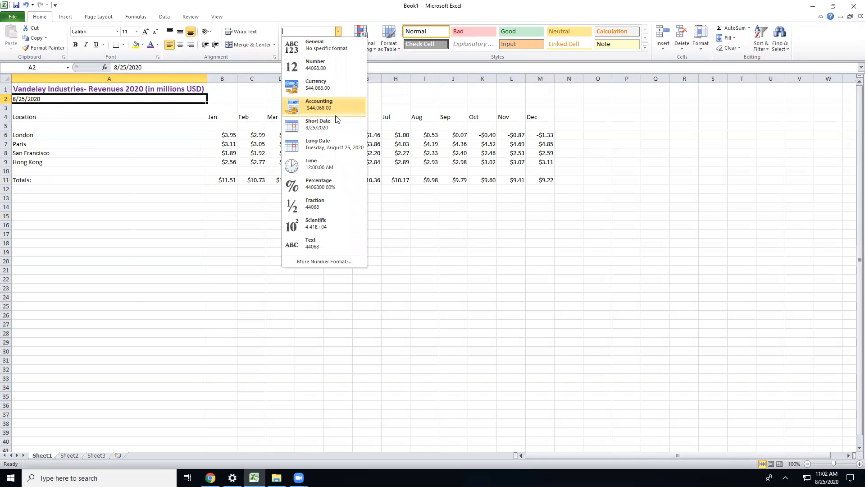
click(312, 262)
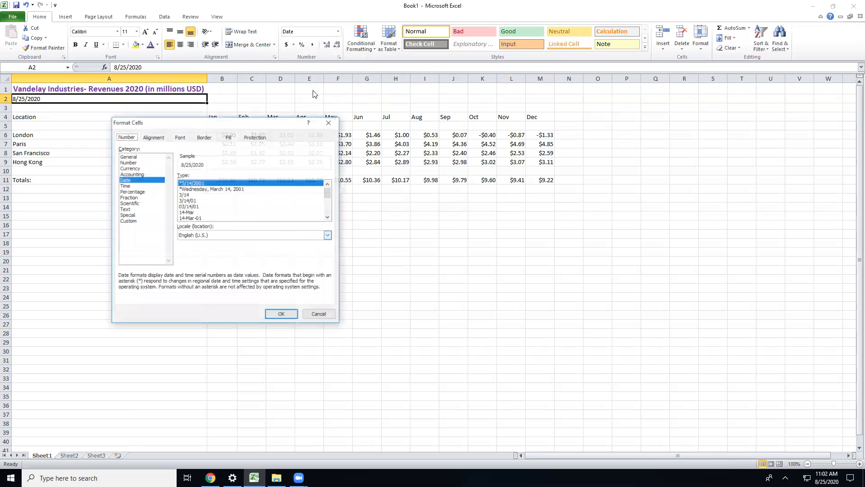
click(215, 195)
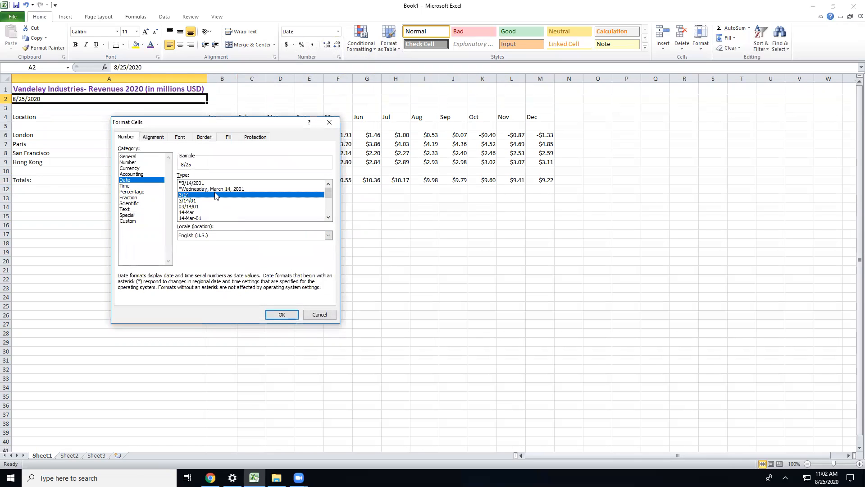
click(201, 191)
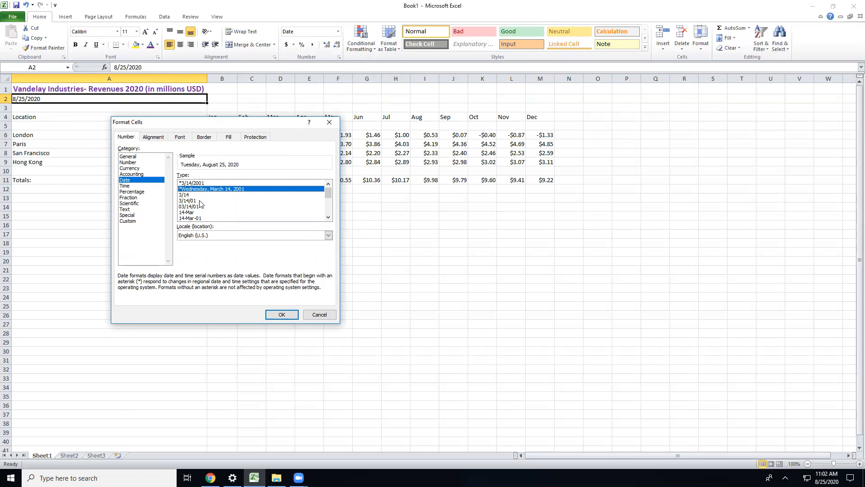
click(199, 213)
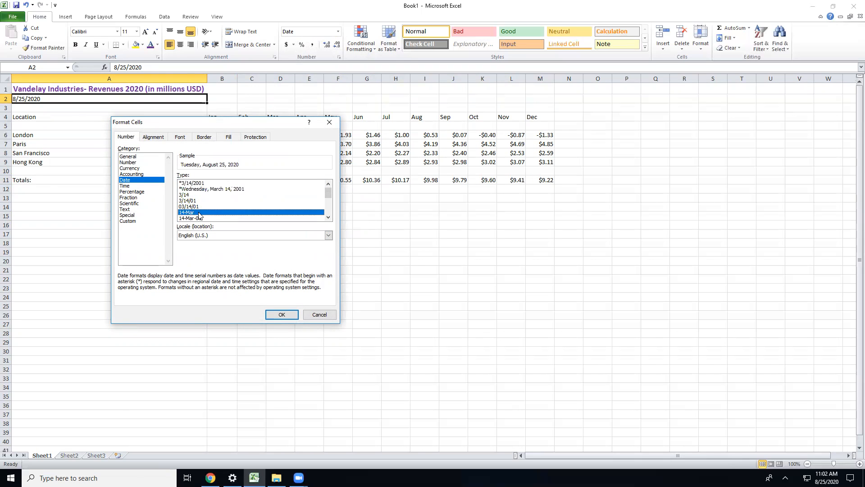
click(204, 189)
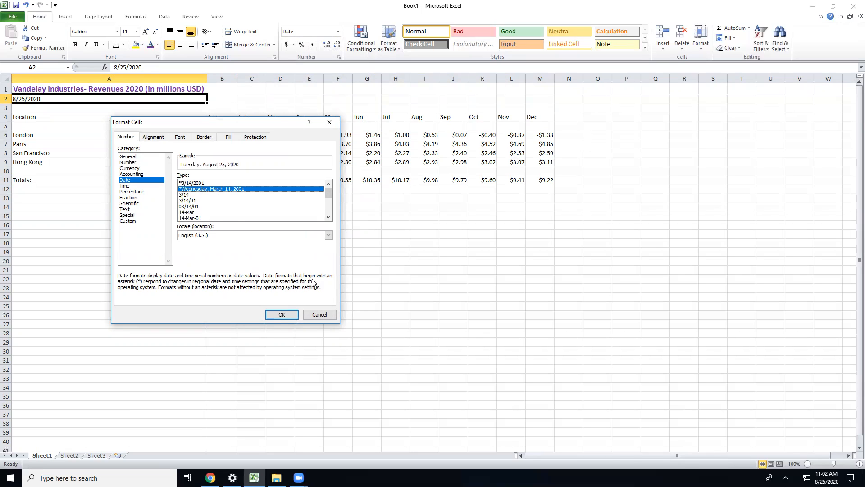
click(284, 315)
click(139, 239)
click(84, 100)
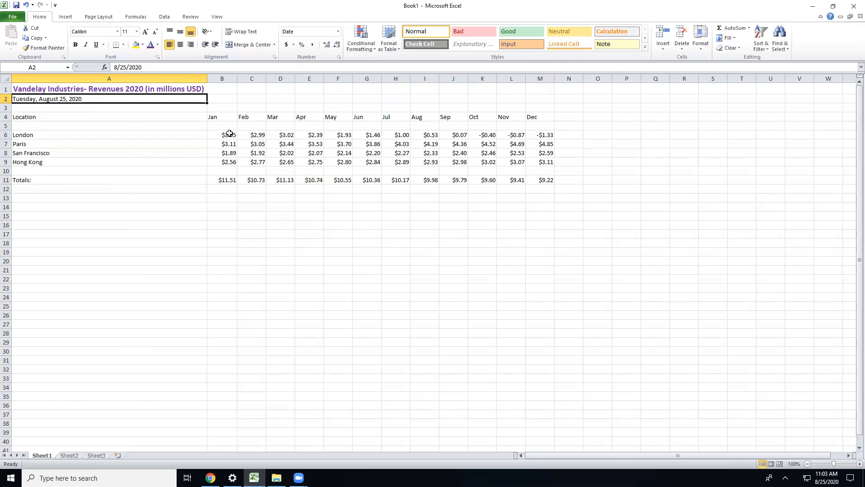
drag(224, 133, 550, 181)
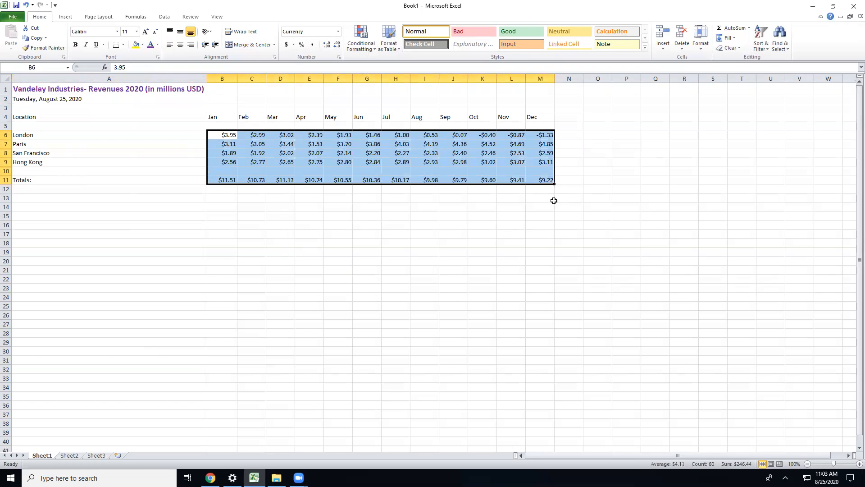
click(555, 205)
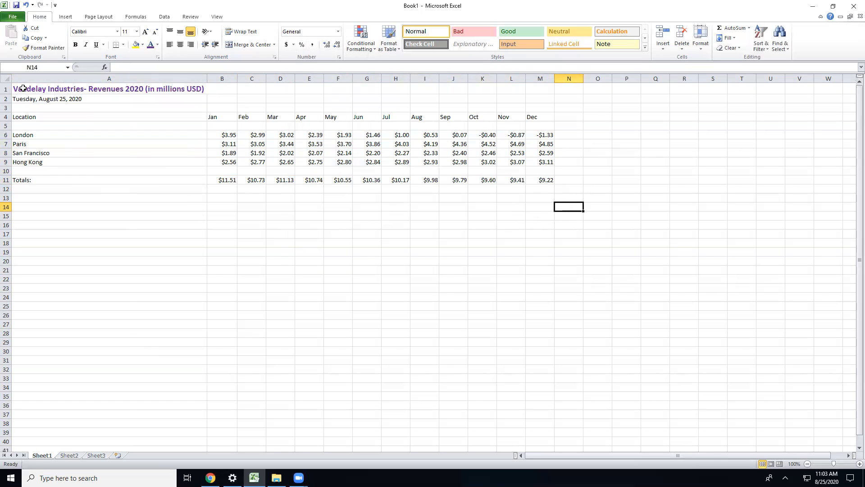
Step: Delete the blank rows directly above and directly below the Location and months header row
click(7, 107)
right_click(6, 106)
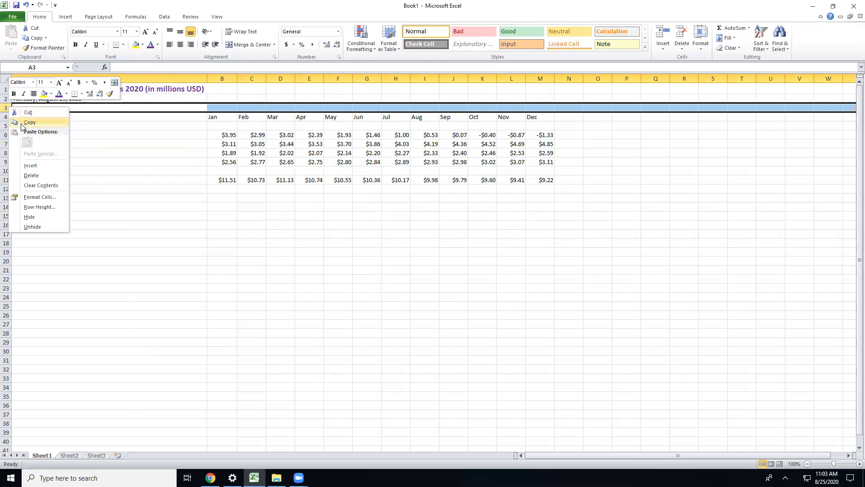
click(34, 176)
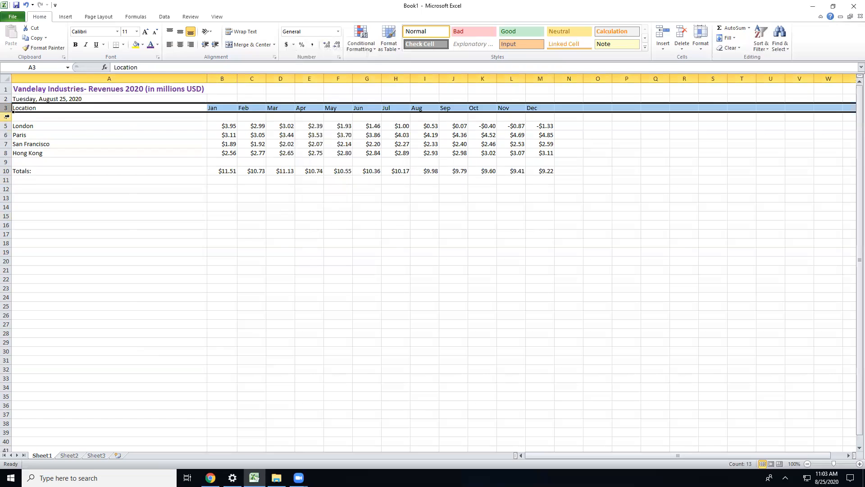
right_click(5, 116)
click(40, 186)
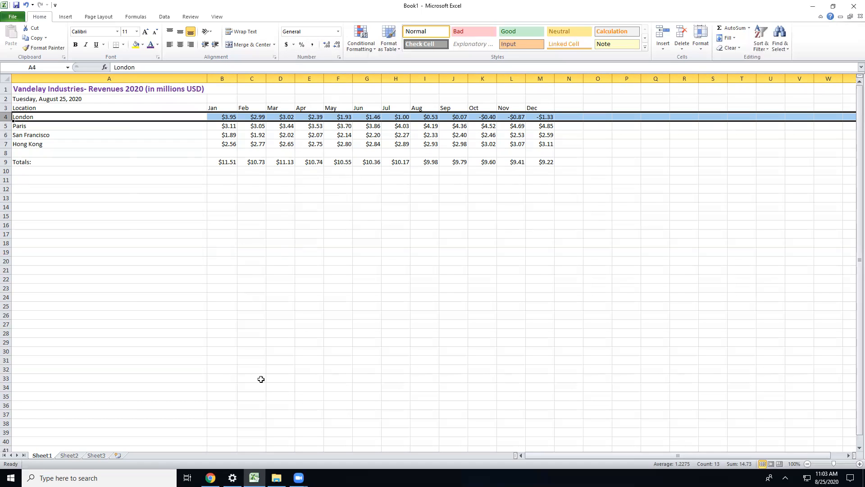
click(122, 198)
Step: Insert a 2-D clustered column chart of the January to March revenues for all four locations from A3:D7
drag(36, 109, 272, 146)
click(250, 244)
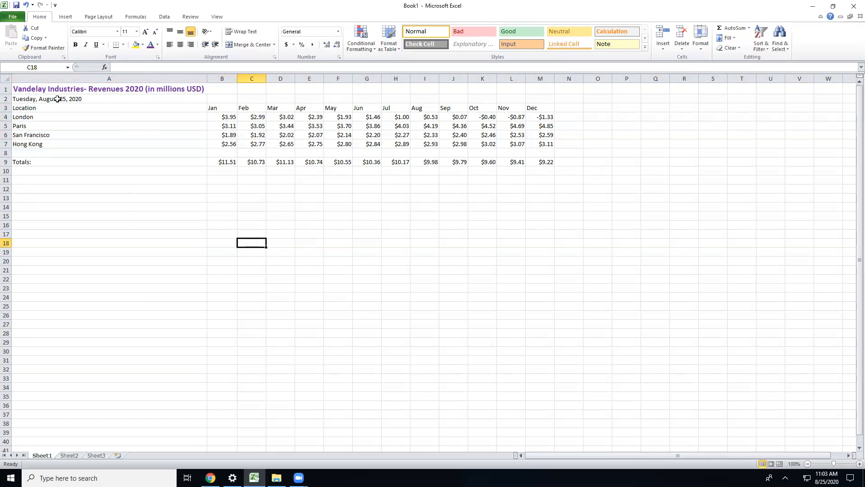
drag(36, 109, 287, 144)
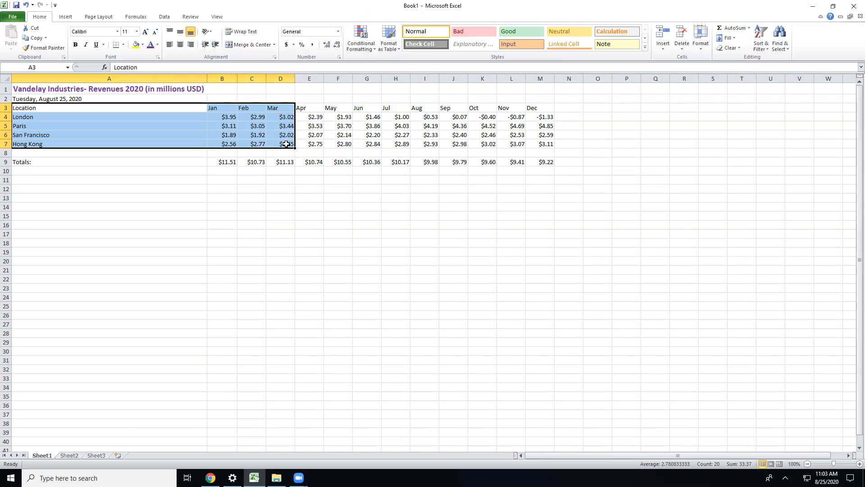
click(64, 20)
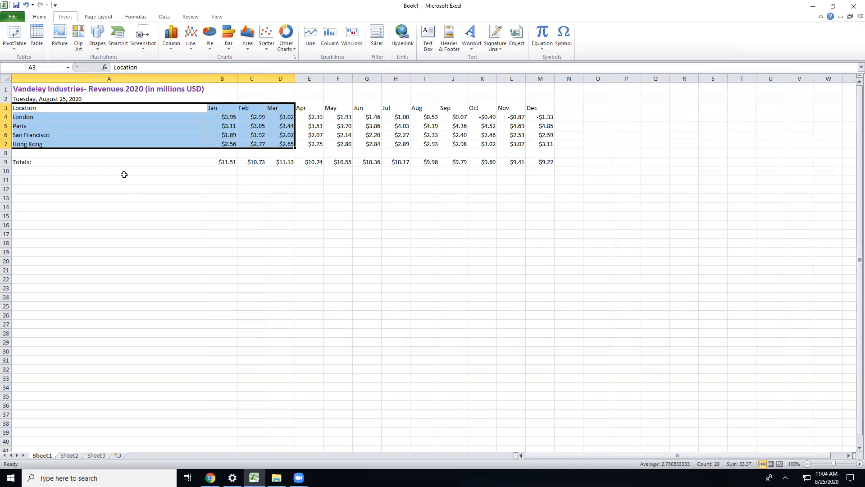
click(174, 48)
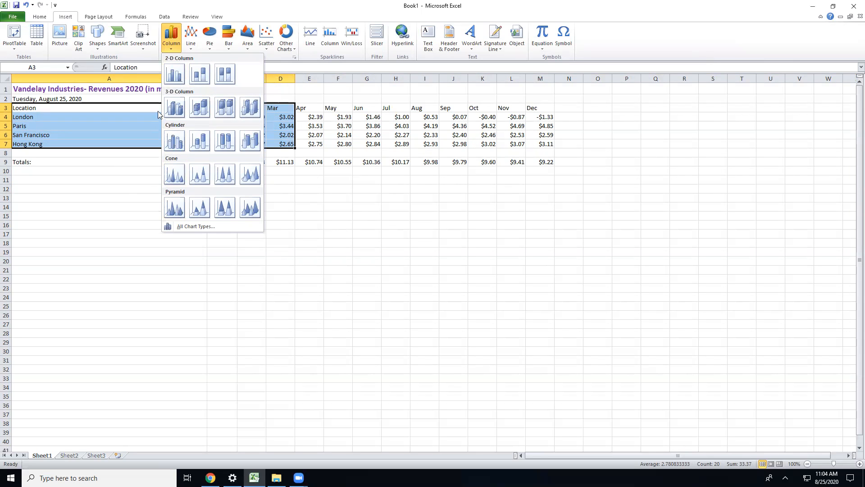
click(192, 48)
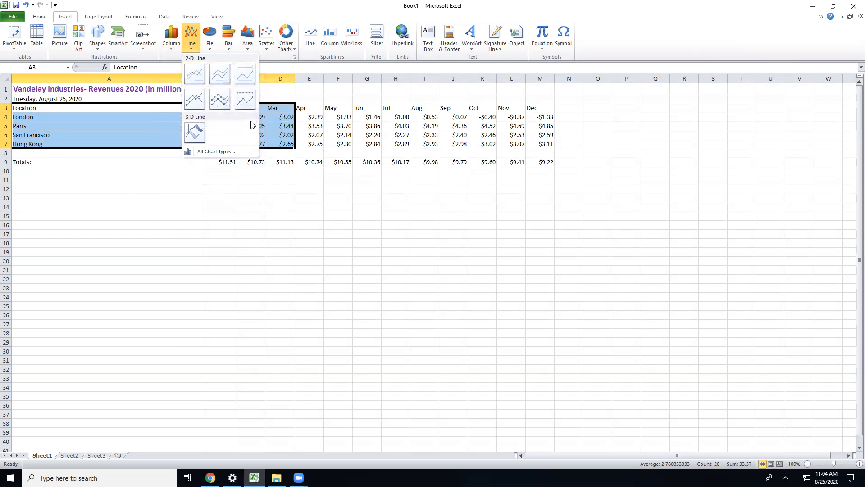
click(209, 51)
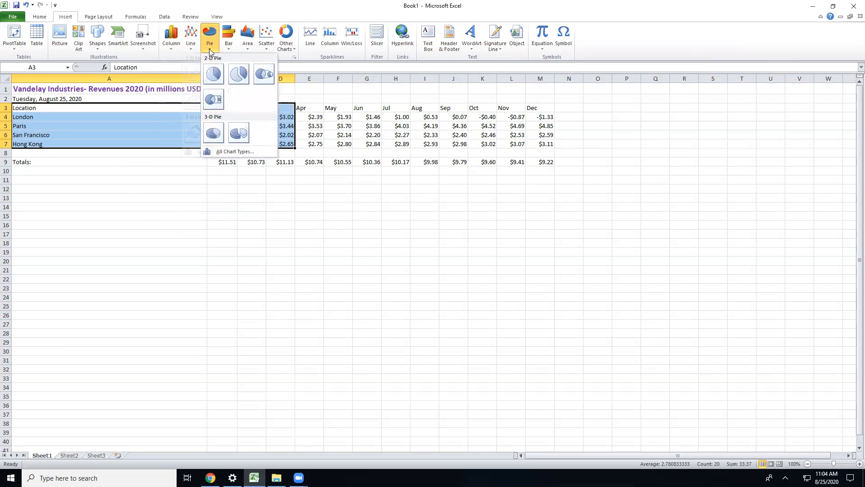
click(229, 47)
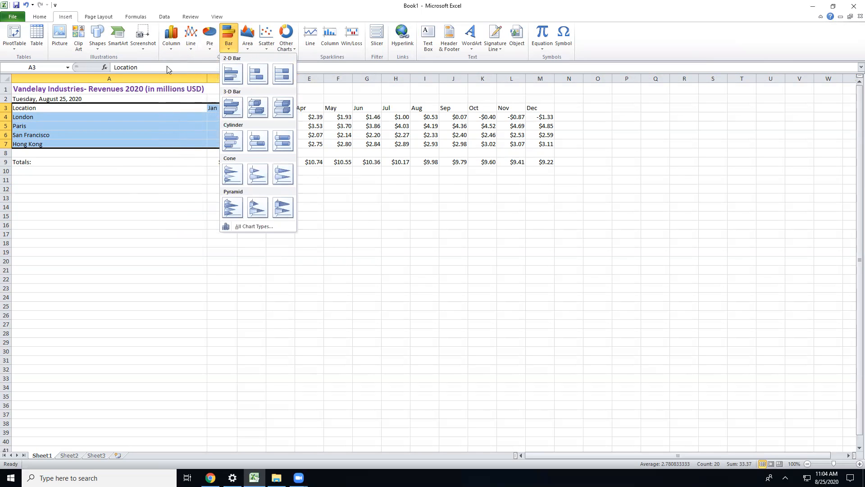
click(175, 48)
click(175, 73)
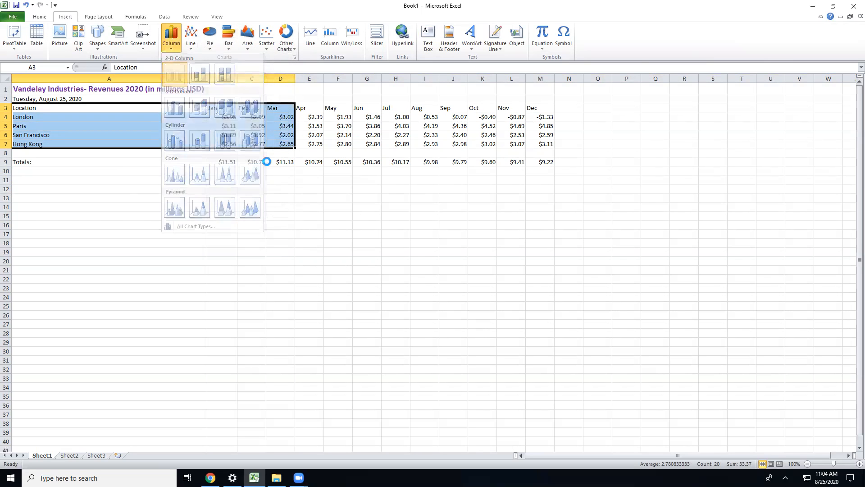
click(628, 287)
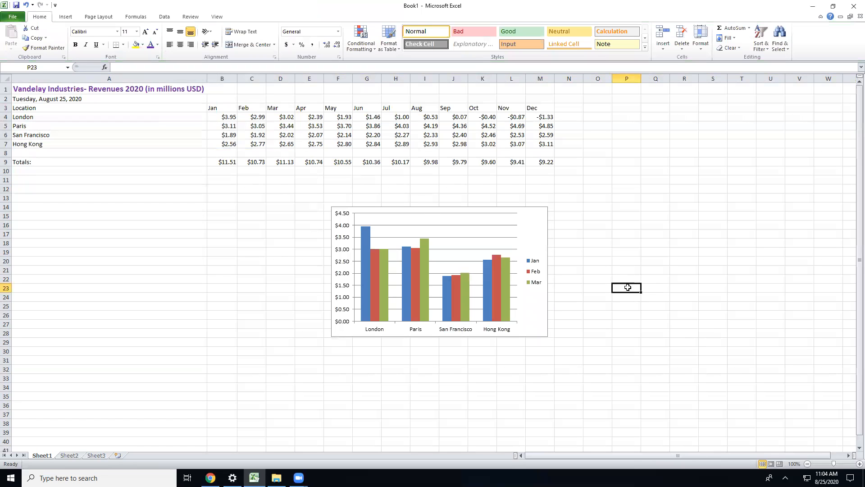
Step: Move the column chart below the revenue table, with its upper edge at about row 18 and its left edge in column A
click(534, 328)
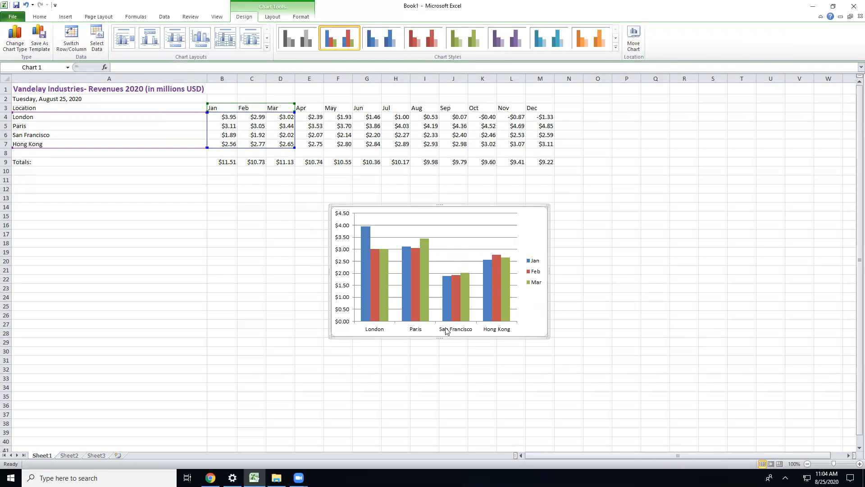
drag(532, 327, 307, 288)
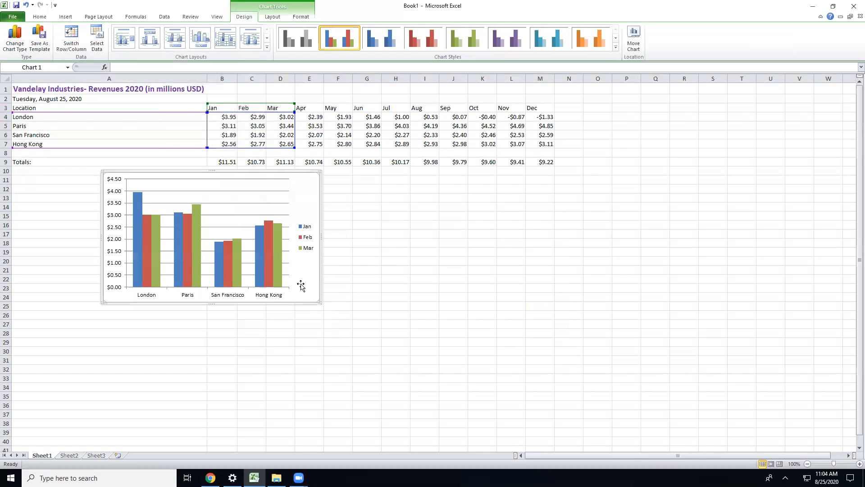
right_click(301, 287)
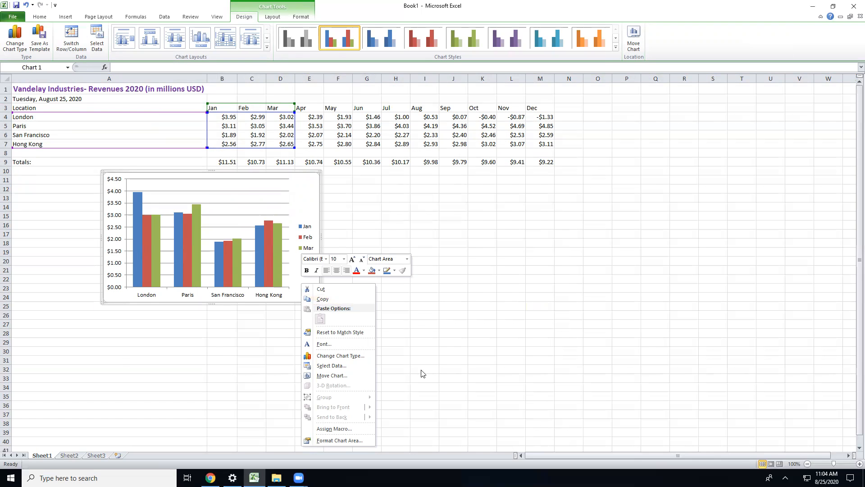
click(195, 335)
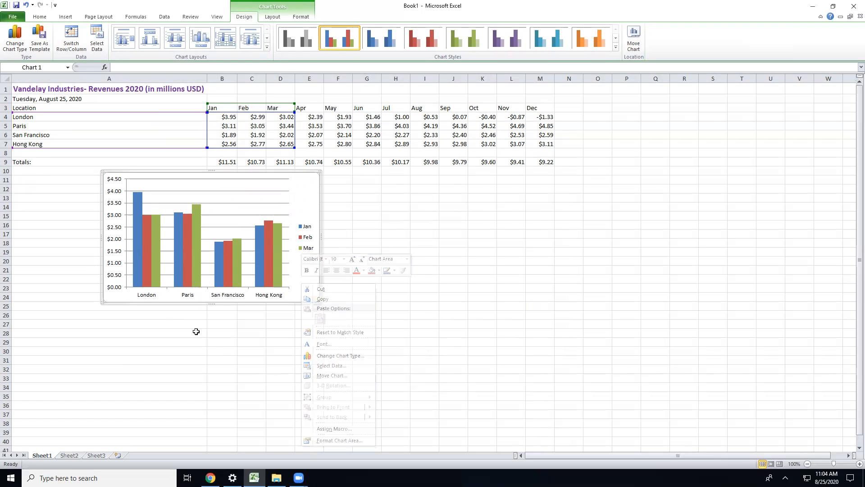
drag(312, 207, 324, 280)
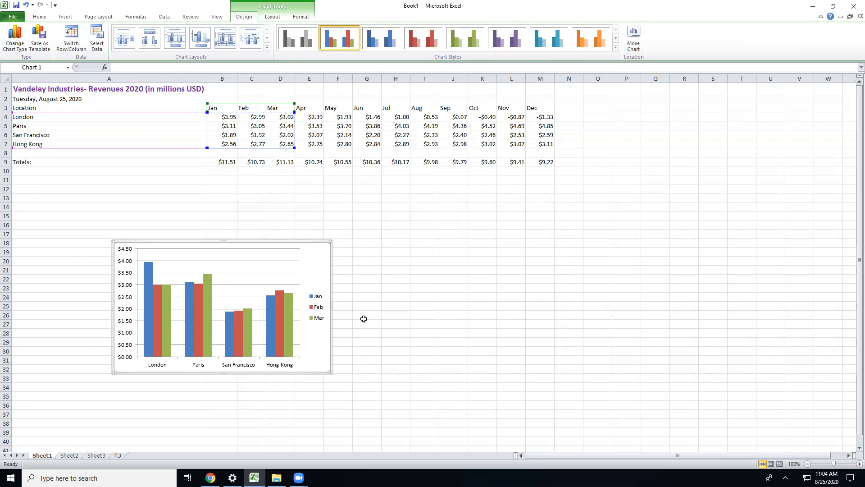
Step: Try the purple, teal, orange and green chart styles on the column chart, and return to the multicolour style
click(519, 41)
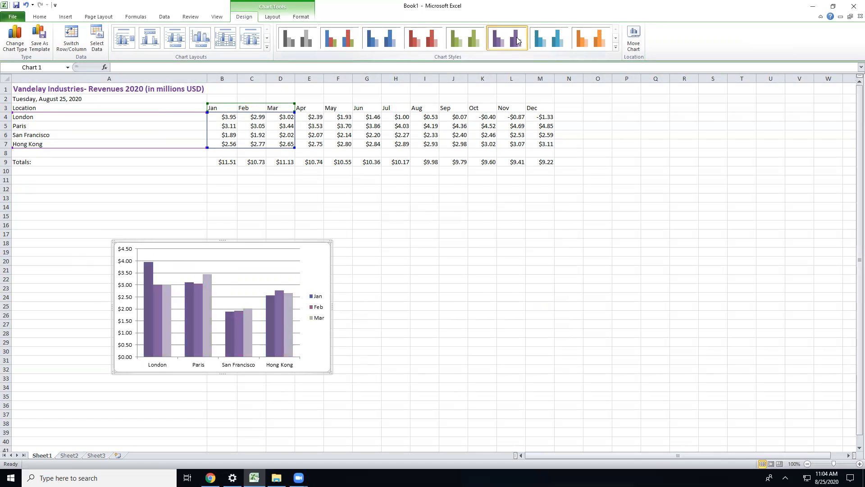
click(548, 40)
click(590, 39)
click(466, 40)
click(327, 45)
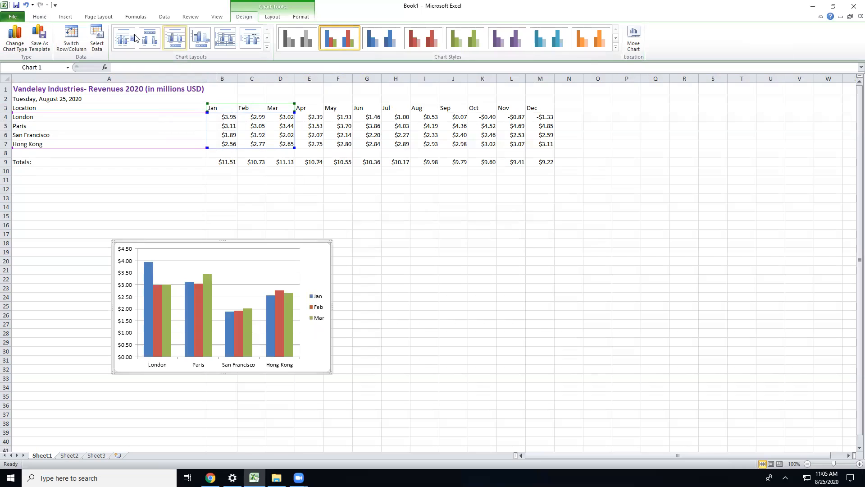
click(272, 17)
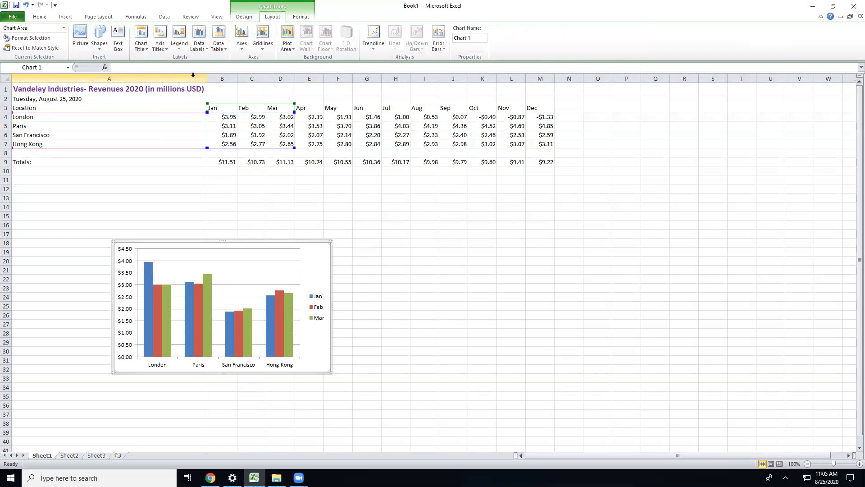
click(299, 18)
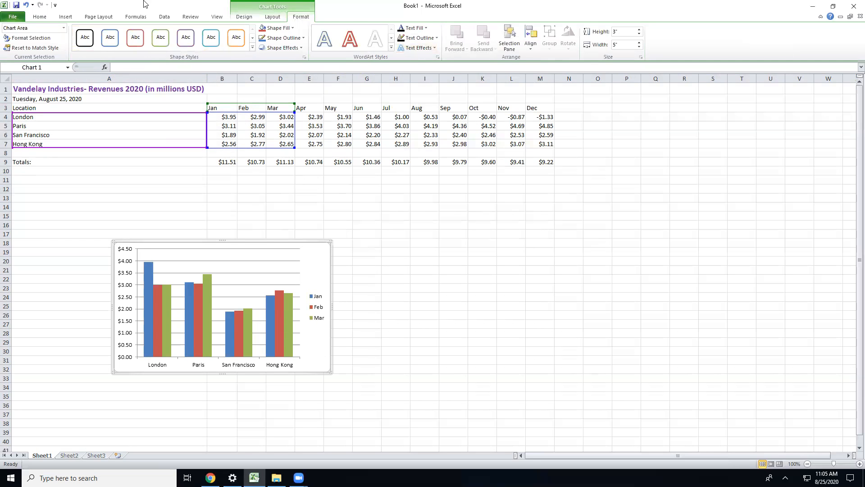
click(244, 16)
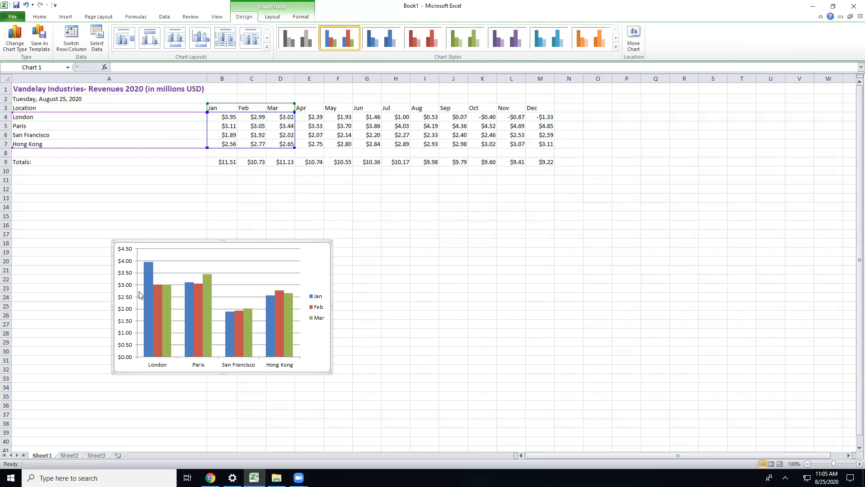
Step: Merge and center the Vandelay Industries title across A1:M1
click(34, 89)
drag(34, 90, 543, 93)
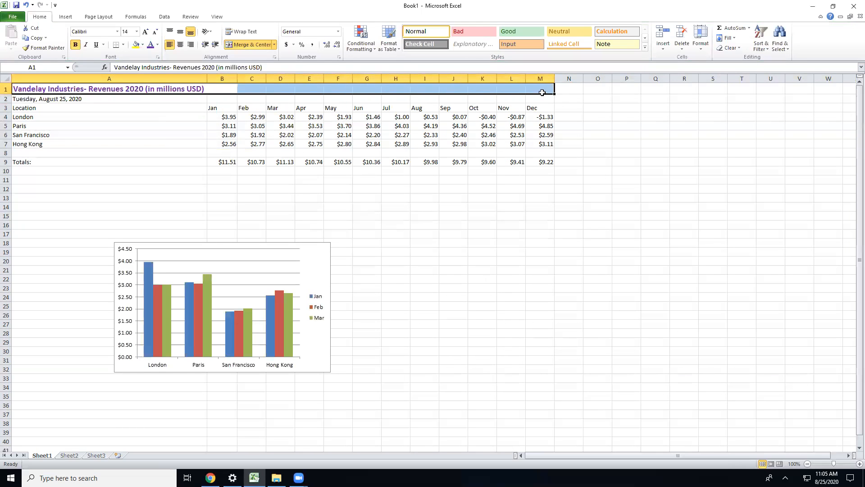
click(258, 45)
click(456, 251)
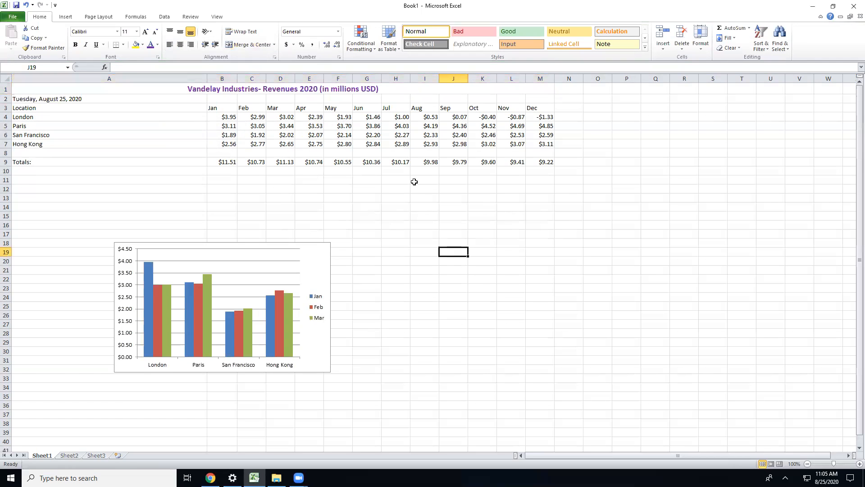
click(528, 241)
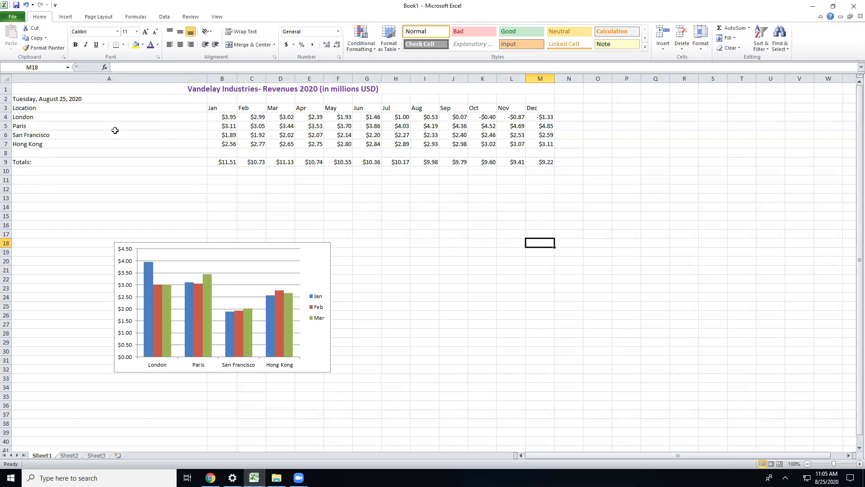
right_click(7, 98)
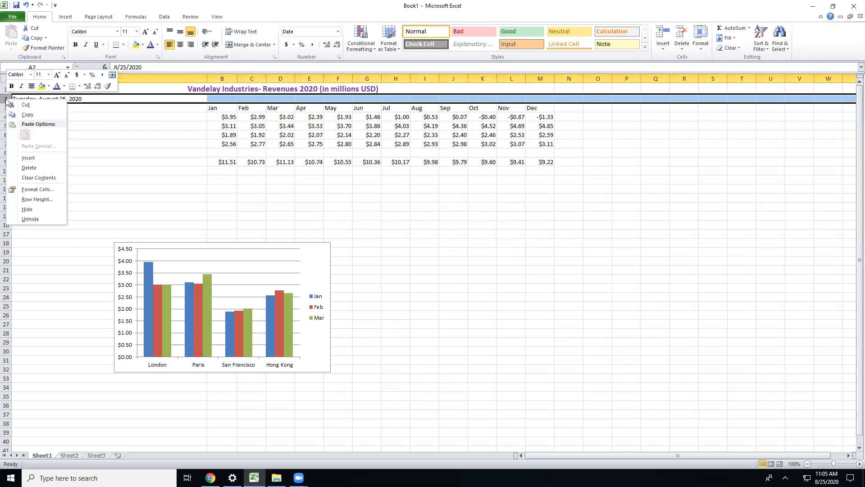
click(29, 158)
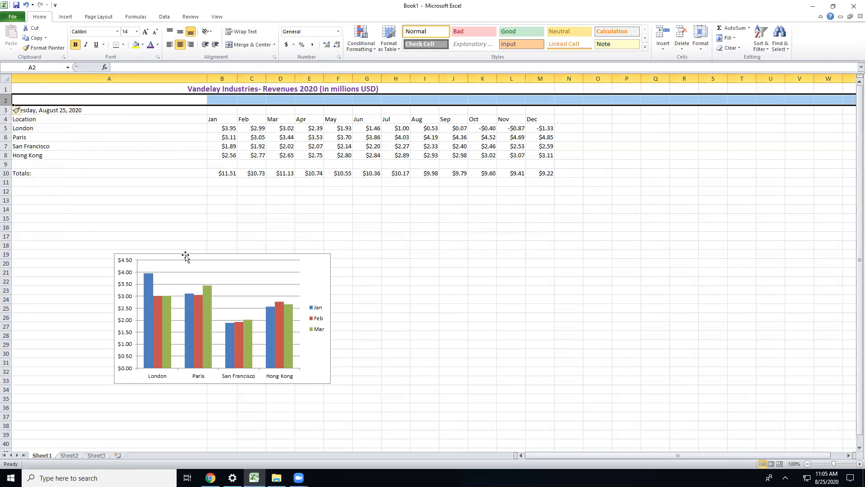
click(25, 5)
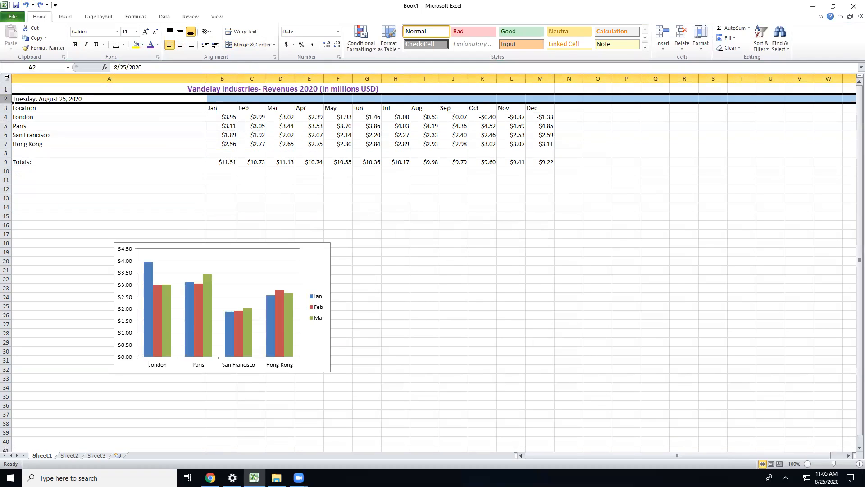
Step: Insert a blank row above the Location and month header row, directly below the date
click(7, 107)
right_click(7, 107)
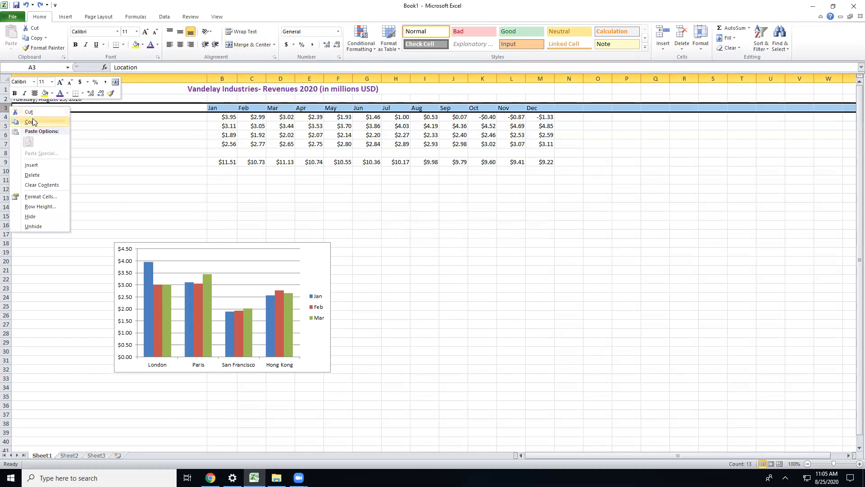
click(45, 161)
click(135, 198)
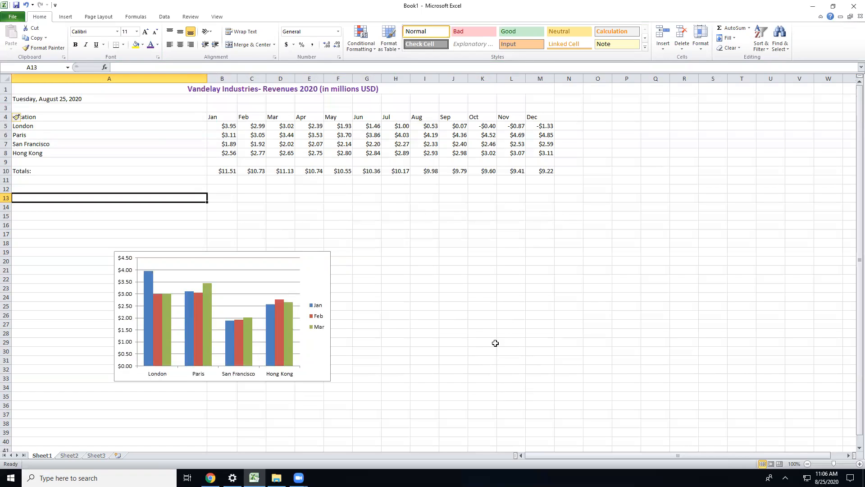
click(420, 325)
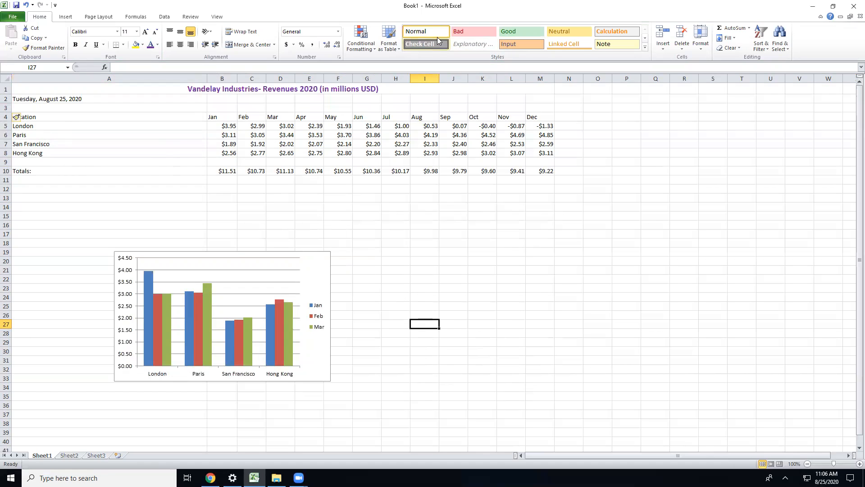
Step: Try the Good cell style on A4:A8 and the Input cell style on B4:M8, and undo both
click(42, 128)
drag(45, 118, 50, 151)
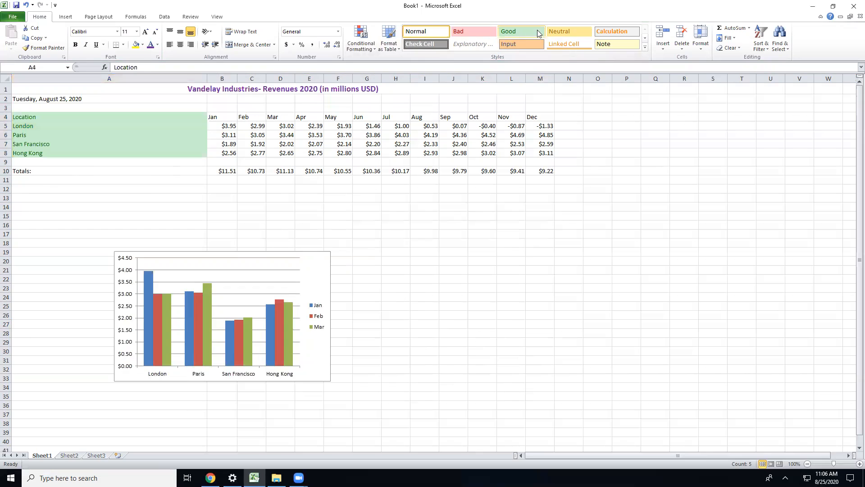
click(521, 31)
click(98, 178)
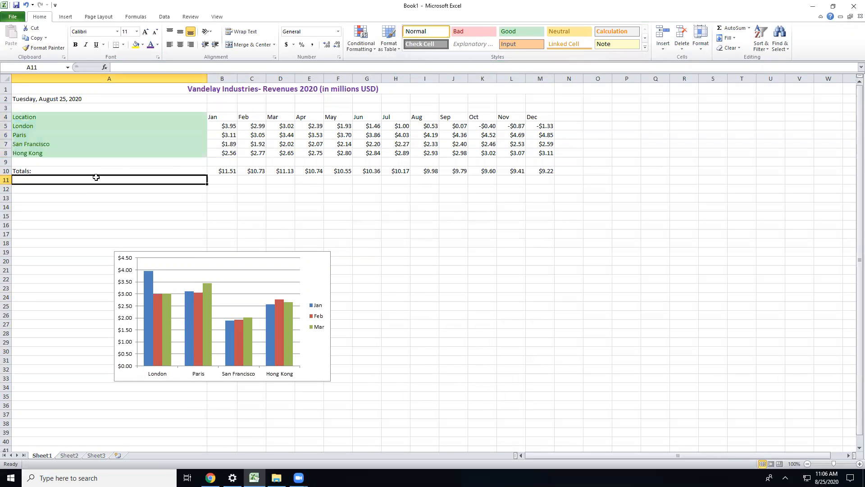
drag(228, 117, 548, 153)
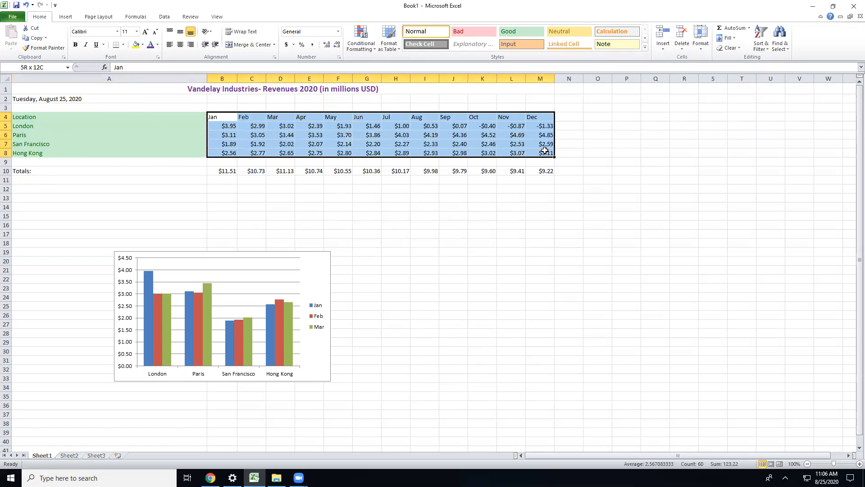
click(511, 46)
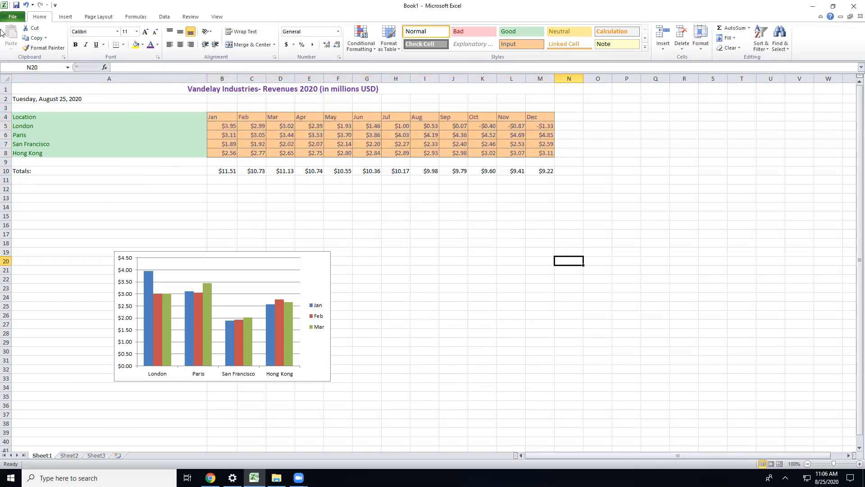
click(26, 6)
click(26, 6)
click(68, 215)
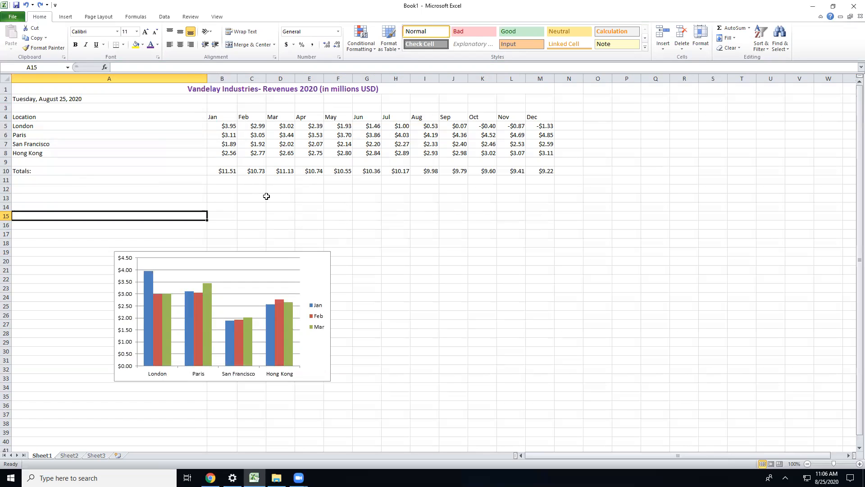
Step: Move the column chart closer to the revenue table, with its upper edge at about row 16
drag(321, 269, 341, 237)
click(435, 315)
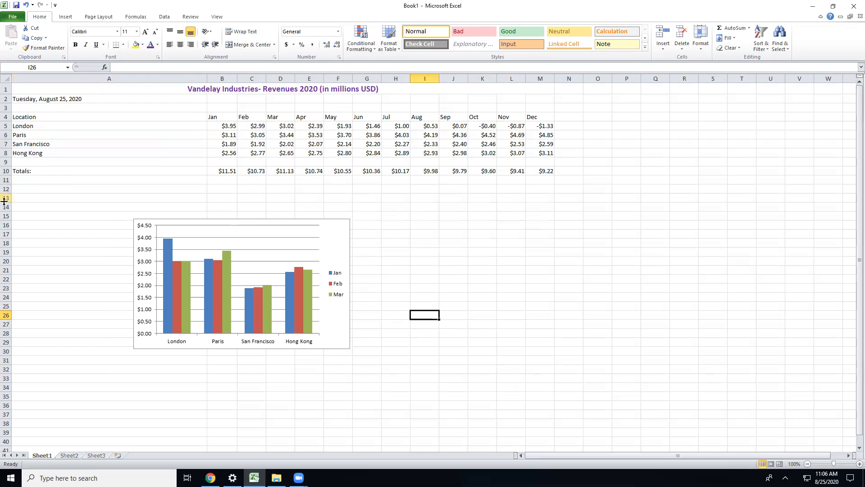
Step: Save the workbook in the Documents folder as an Excel Workbook named "vandelay industries 2020"
click(12, 16)
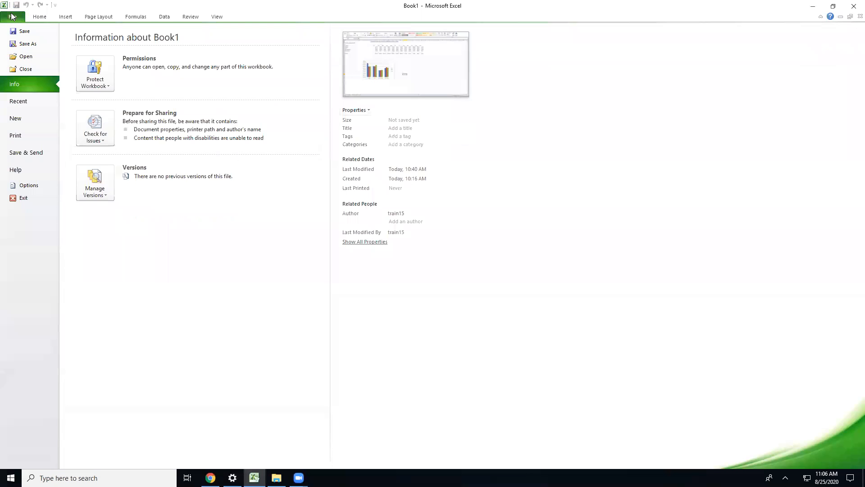
click(26, 44)
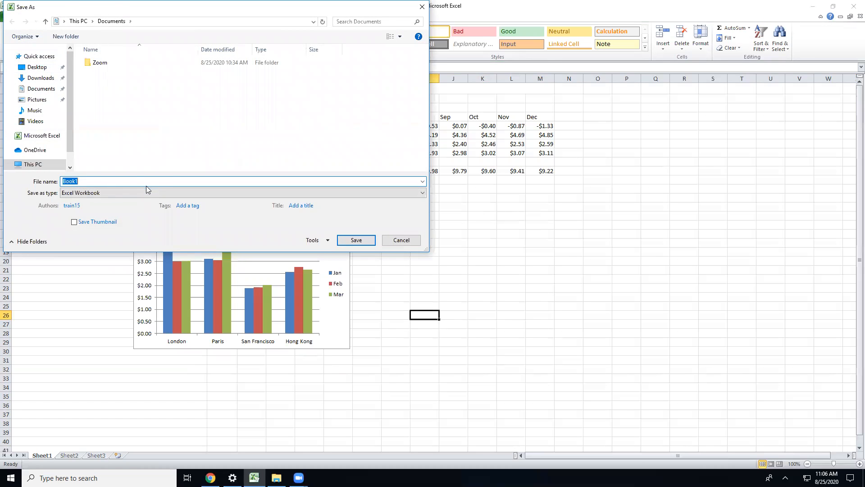
text(vandelay industries 2020)
key(Return)
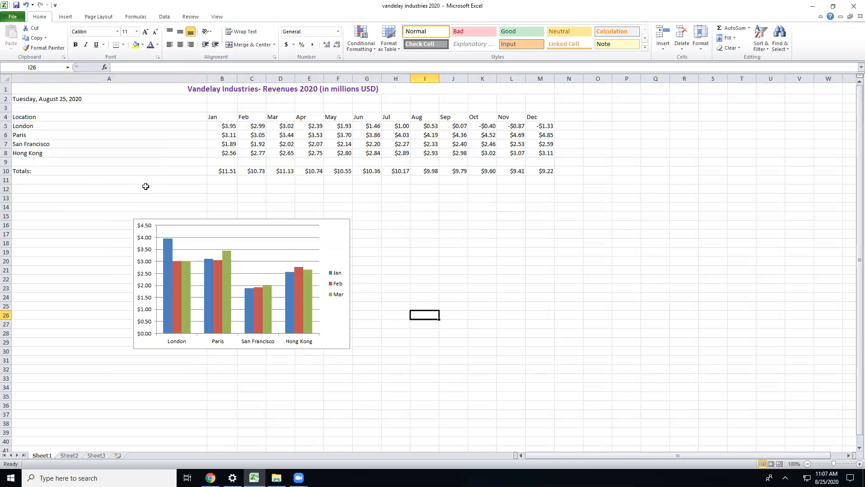
Step: Look up the saved workbook in the Documents folder of the Open dialog and return to the worksheet without opening it
click(13, 16)
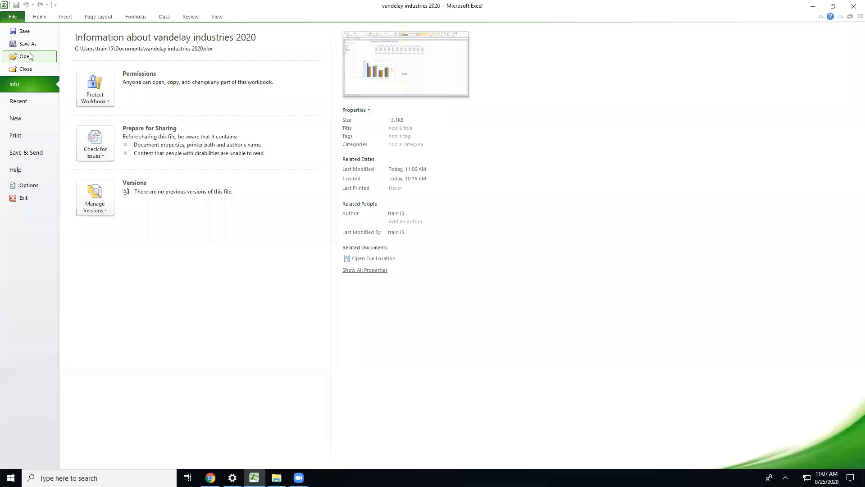
key(Escape)
key(ctrl+o)
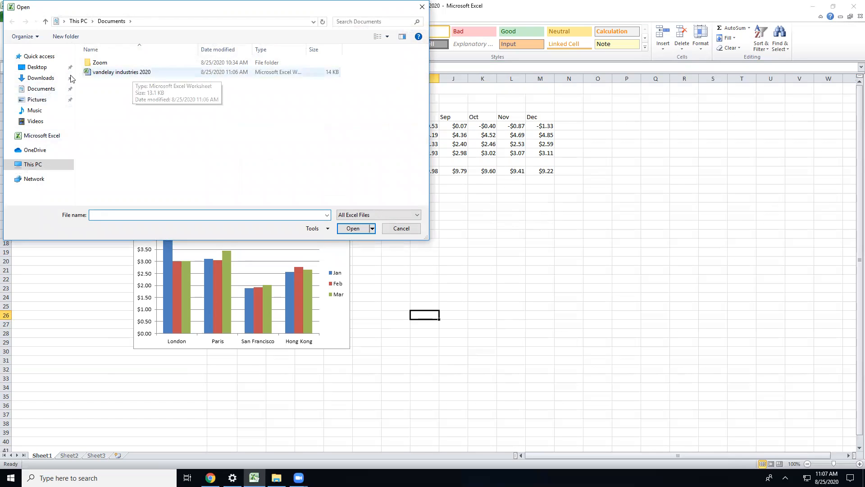
click(419, 230)
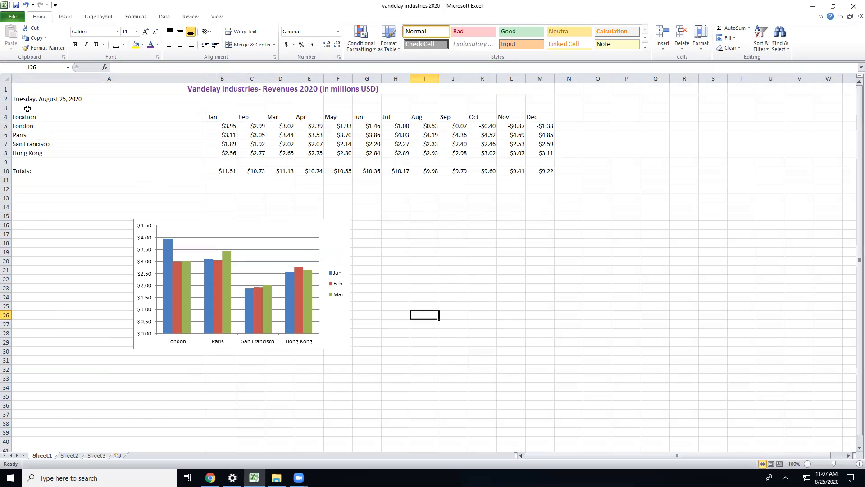
click(13, 17)
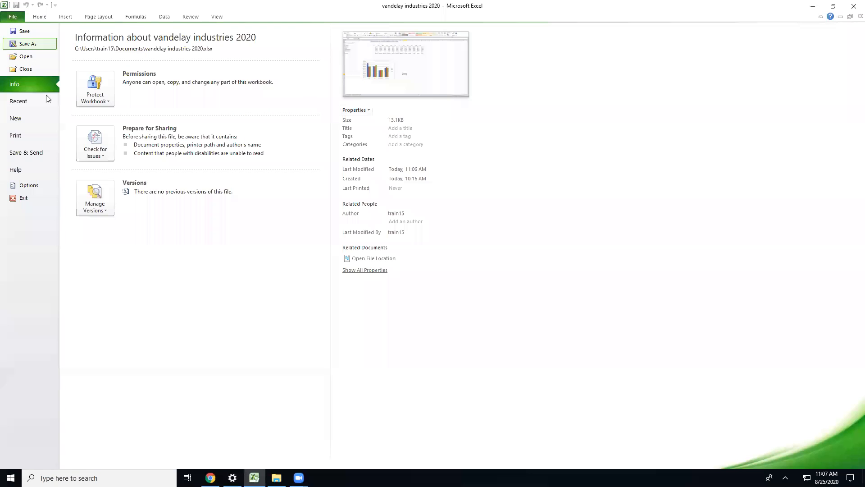
click(17, 19)
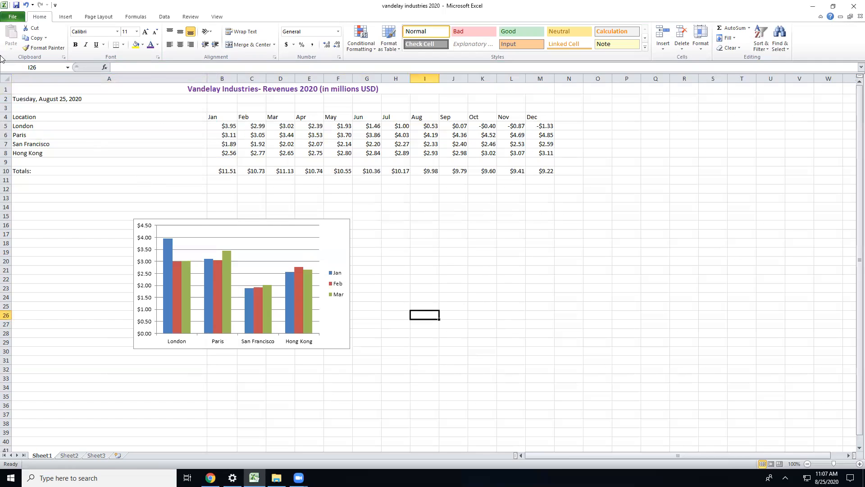
click(454, 252)
text(fe)
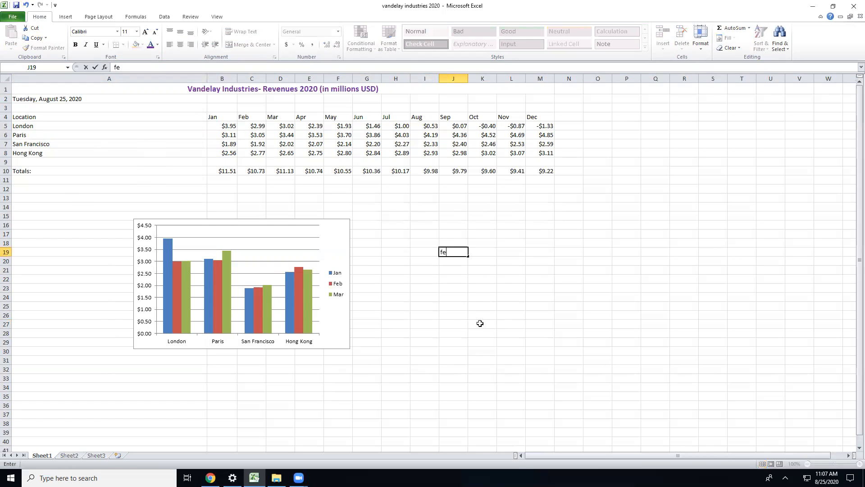
key(Escape)
click(522, 296)
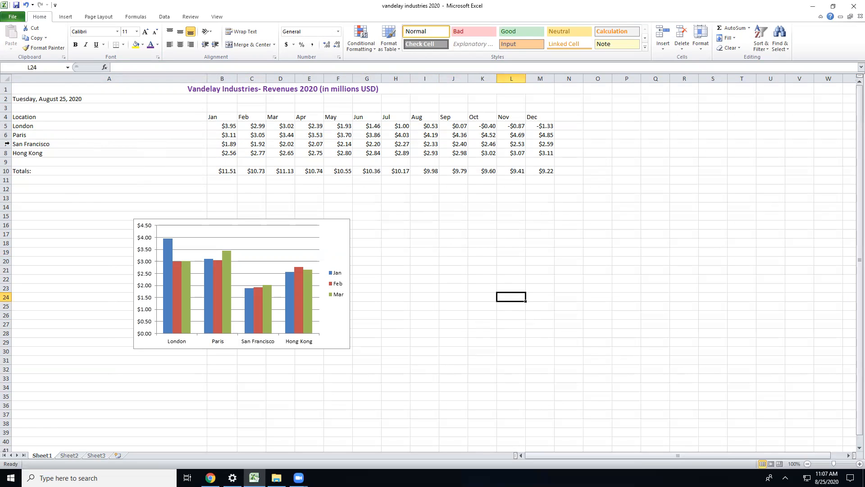
click(40, 163)
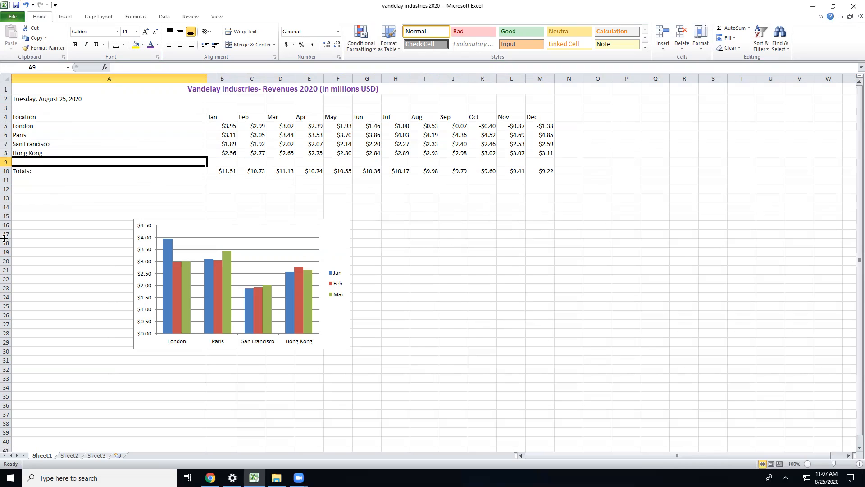
Step: Set the print orientation to Landscape and return to the worksheet
click(7, 16)
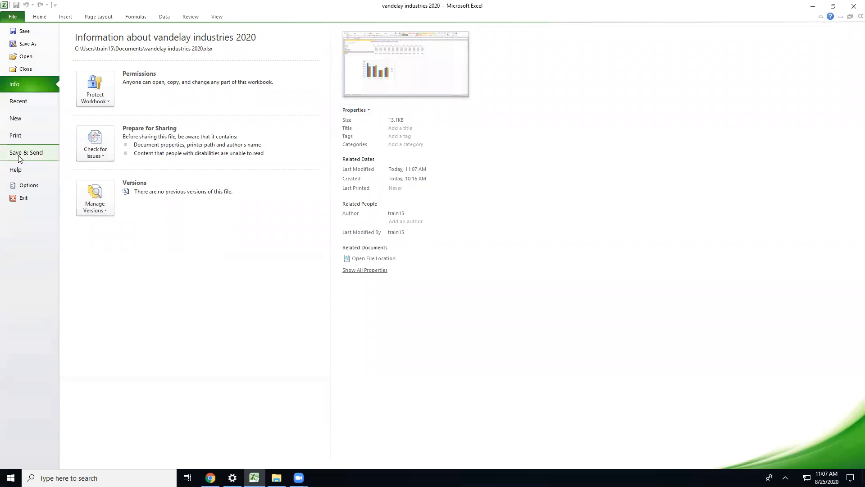
click(20, 136)
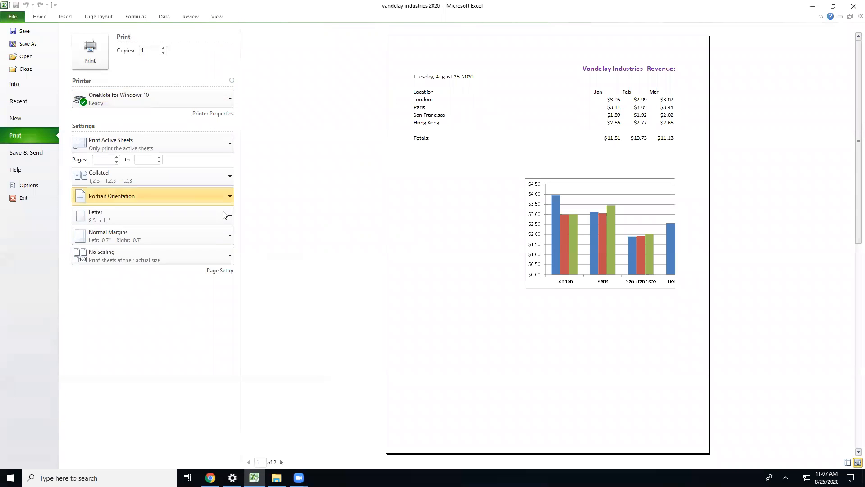
click(170, 195)
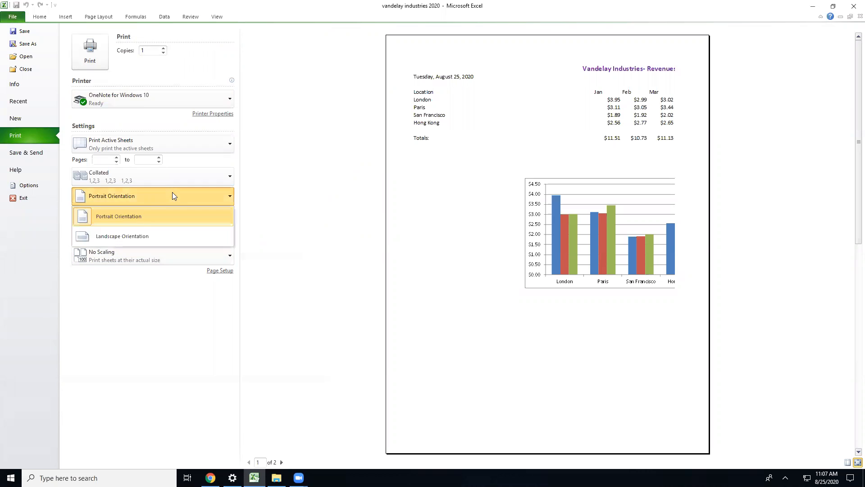
click(141, 236)
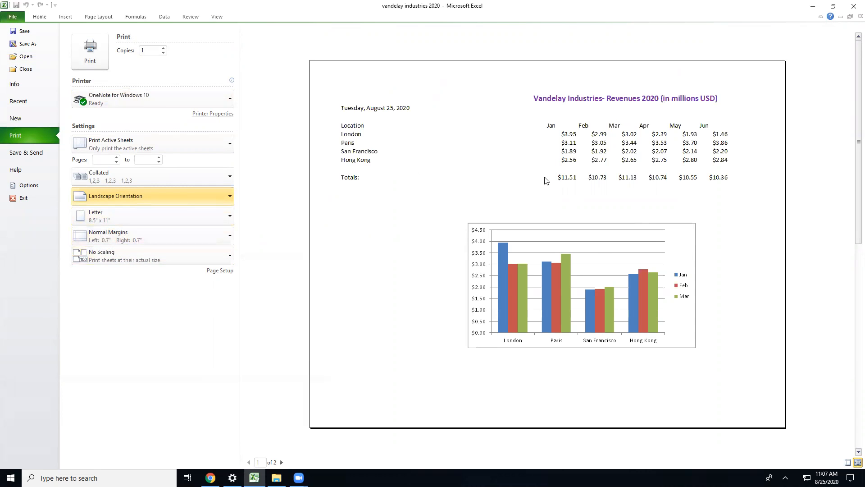
click(39, 16)
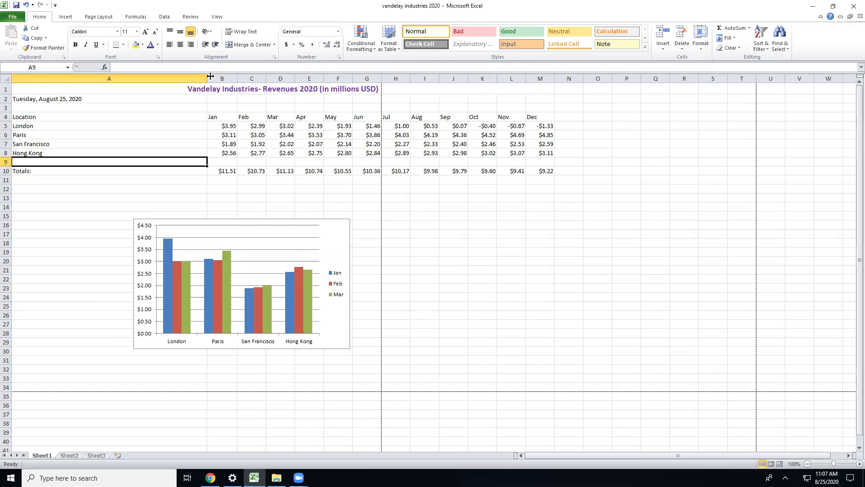
Step: Narrow column A to about the width of its location names so that all months through December fit on one printed page
drag(207, 77, 101, 82)
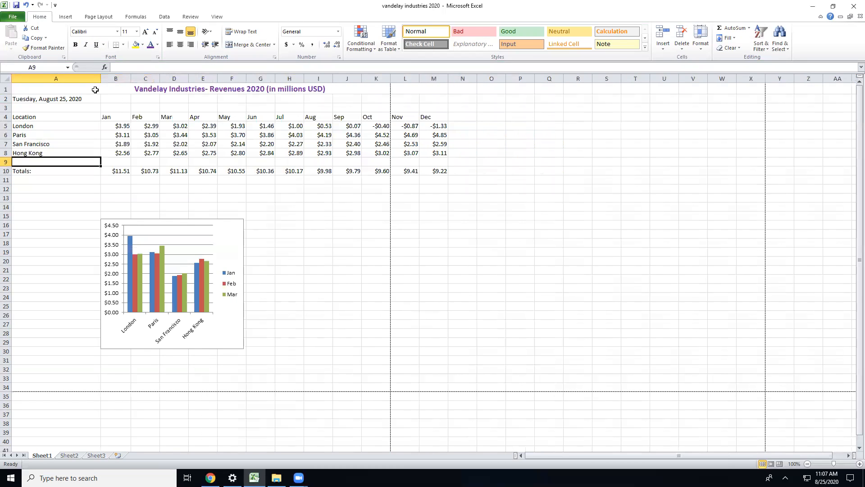
click(92, 90)
click(558, 279)
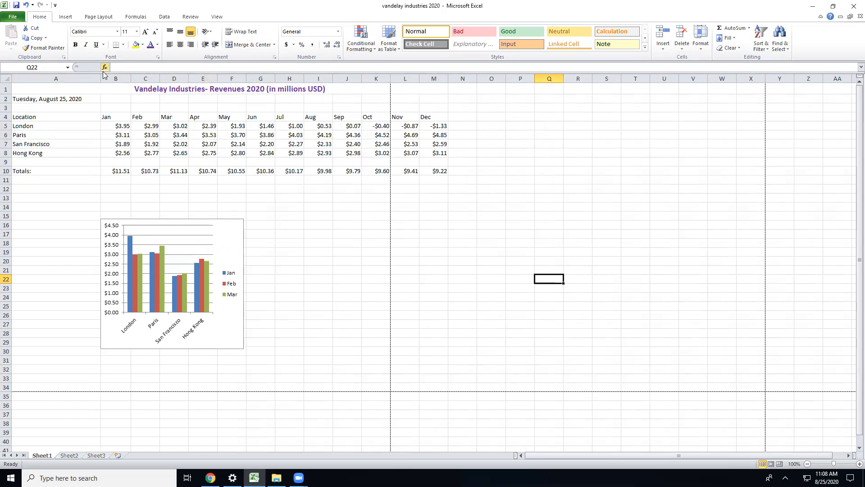
drag(101, 78, 88, 77)
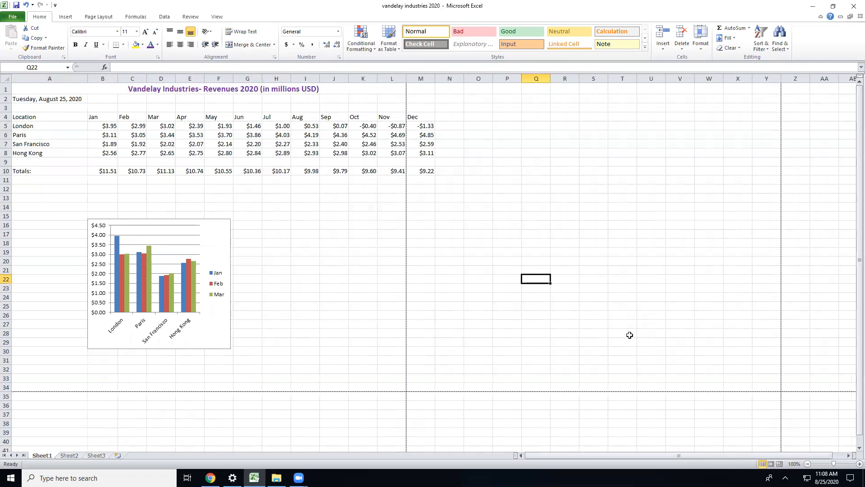
click(469, 269)
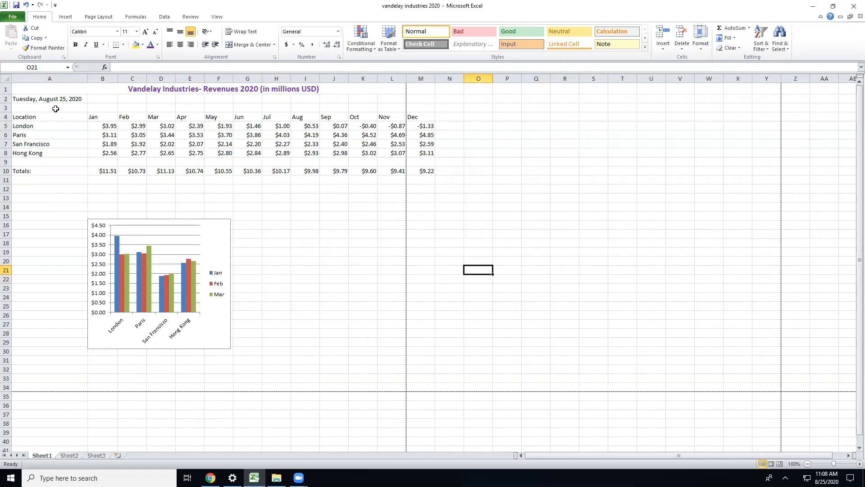
drag(88, 78, 57, 84)
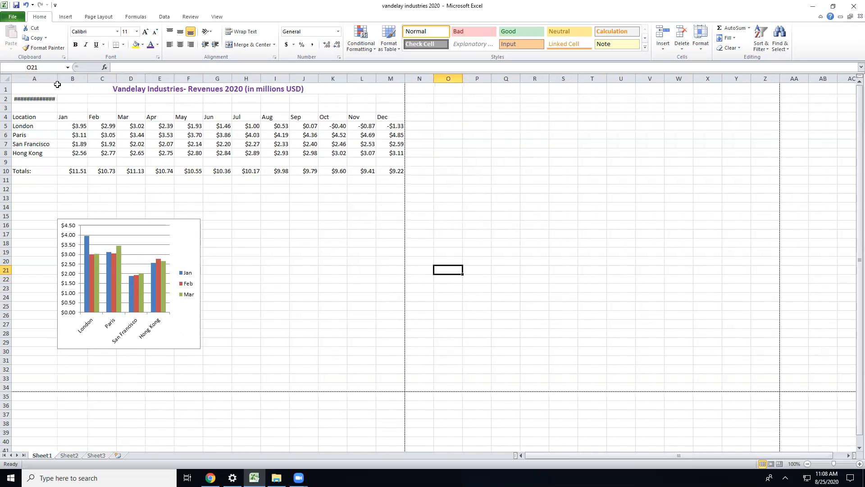
click(35, 100)
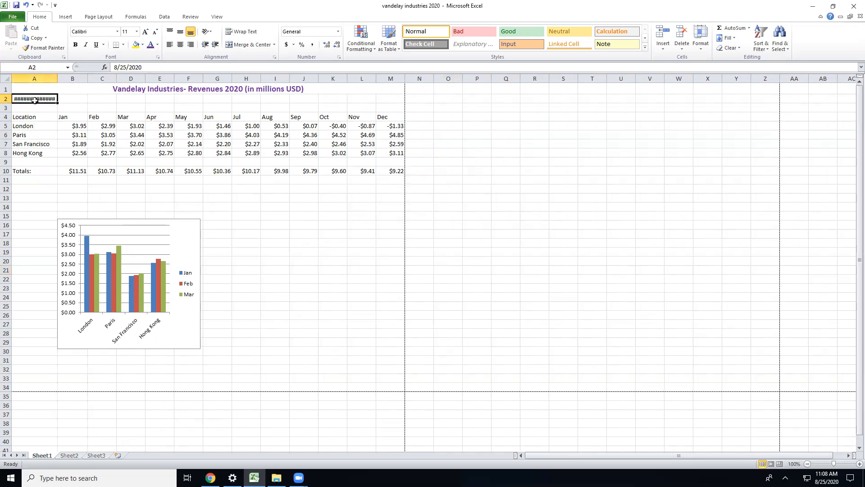
Step: Widen column A and AutoFit it so that the full long date in cell A2 fits
click(337, 31)
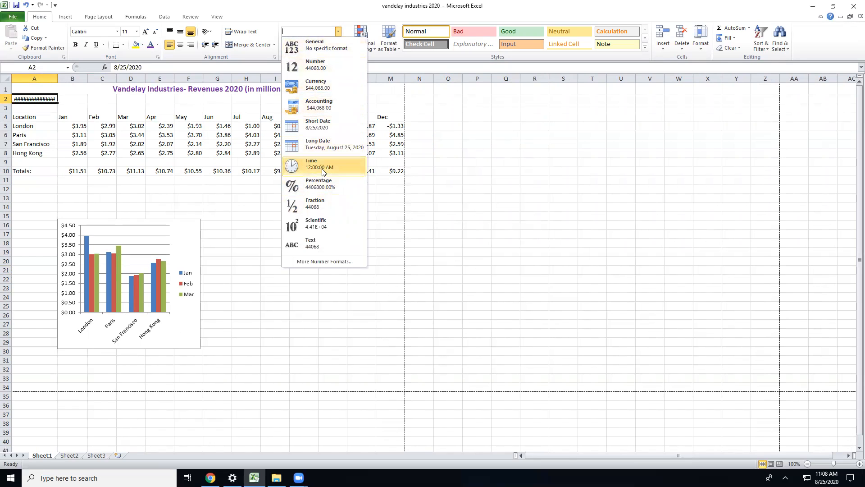
click(323, 310)
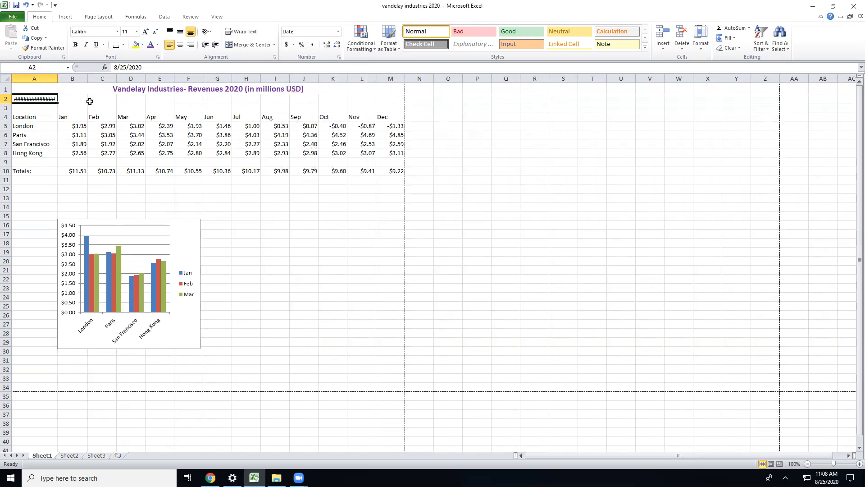
drag(57, 80, 86, 79)
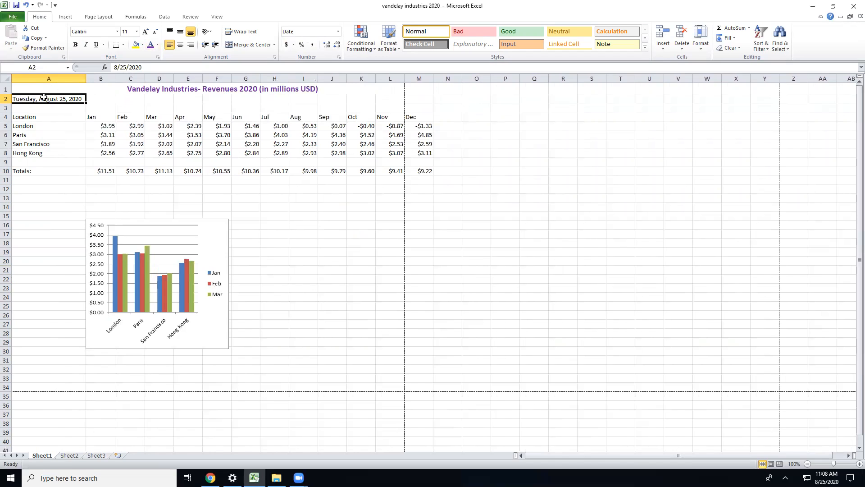
drag(81, 77, 77, 78)
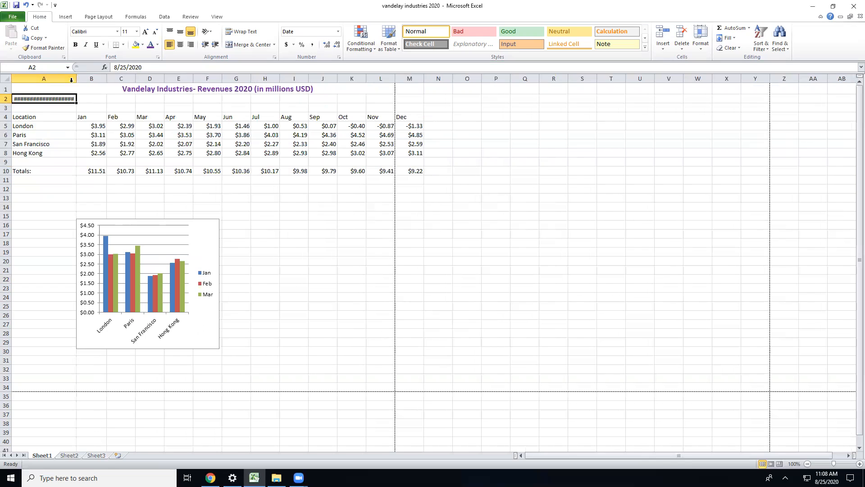
double_click(78, 76)
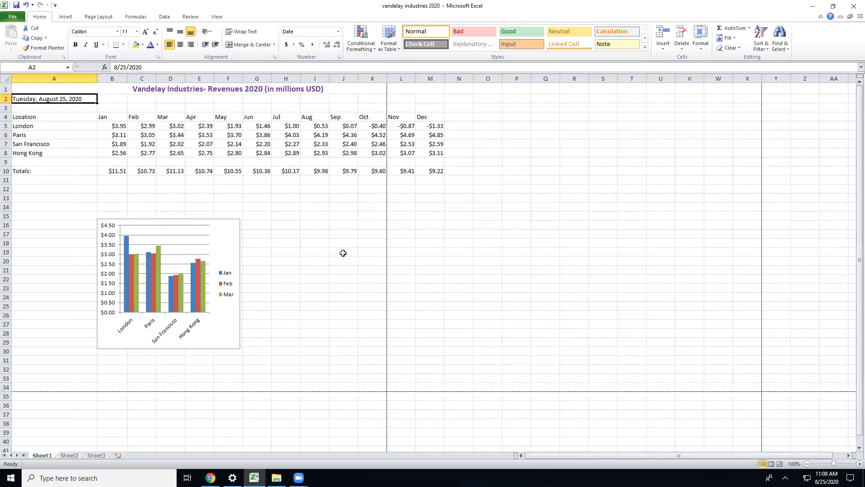
click(524, 270)
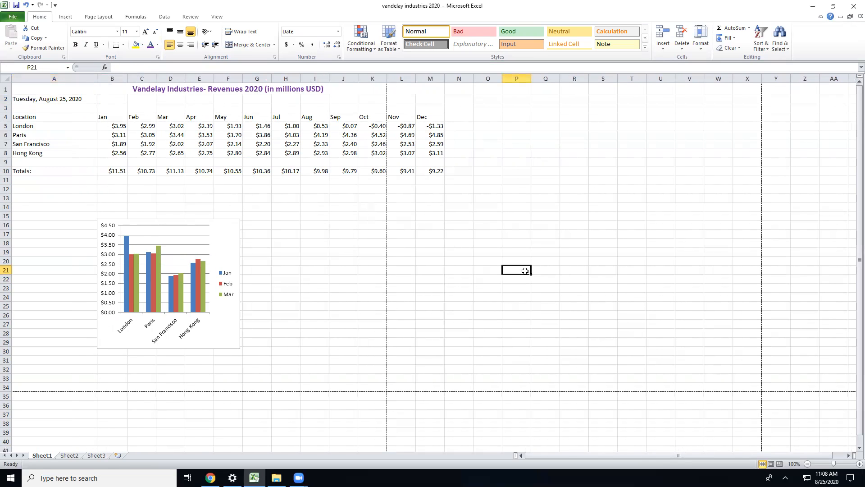
Step: Check how the worksheet with the wider column A fits the page in the print preview, and return to the sheet
click(11, 18)
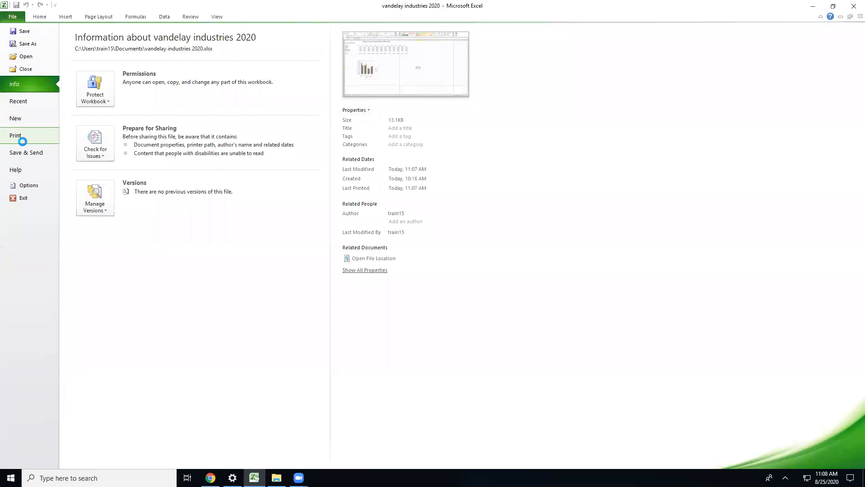
click(20, 137)
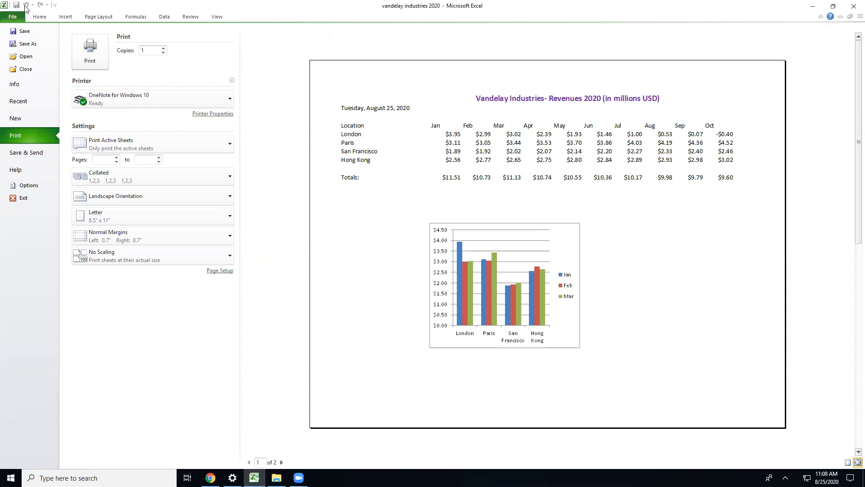
click(41, 18)
Step: Put a Thick Box Border around the location column, cells A4 to A8
click(26, 118)
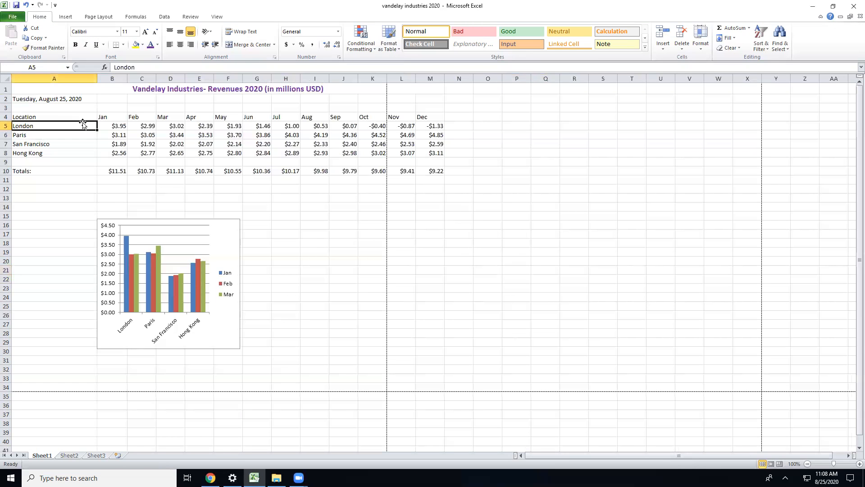
click(45, 153)
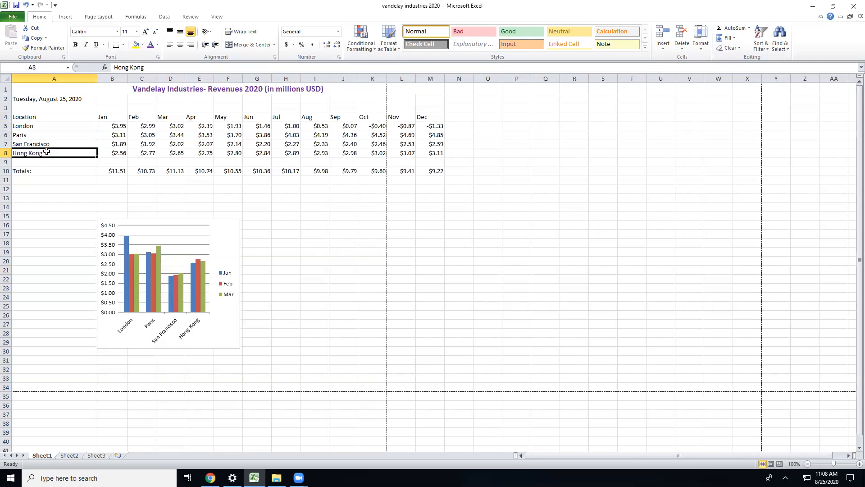
click(25, 118)
drag(25, 118, 31, 154)
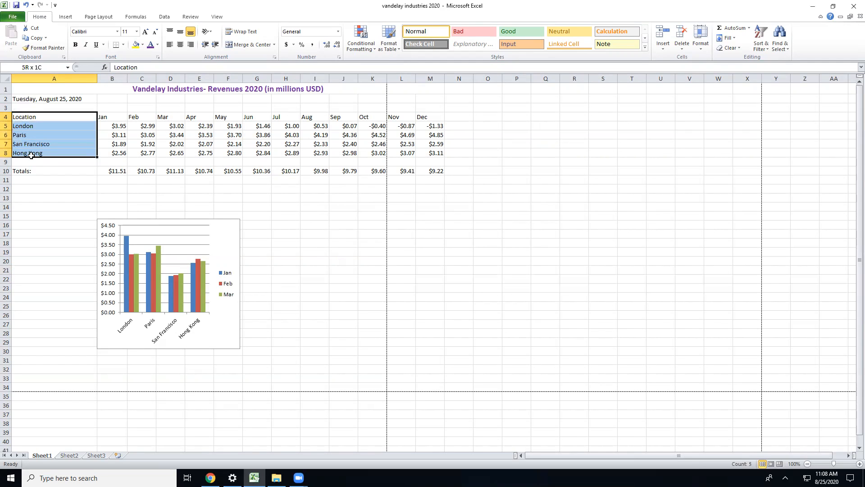
click(123, 45)
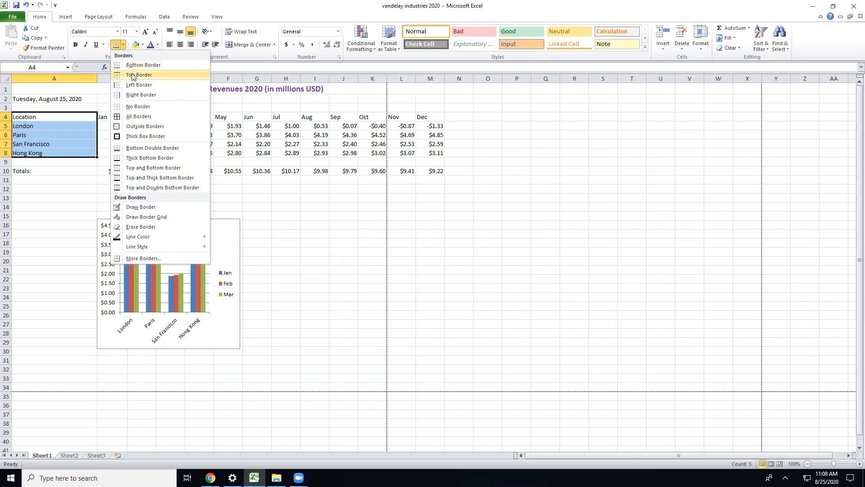
click(145, 136)
click(72, 198)
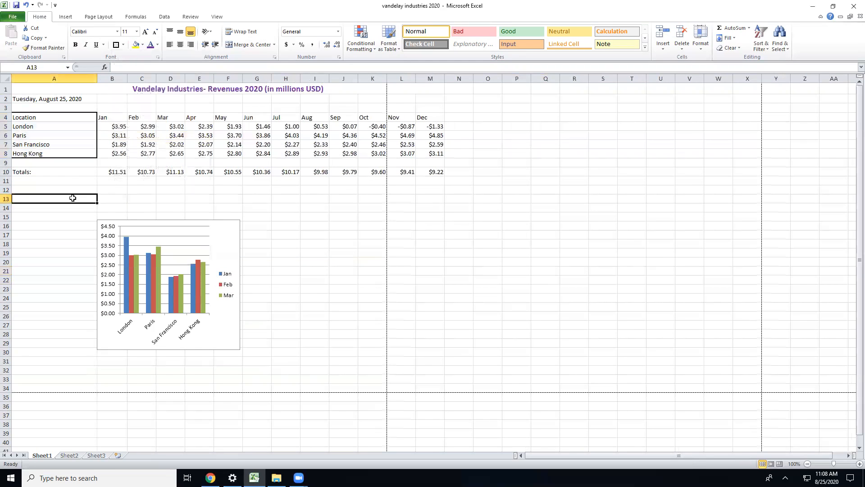
Step: Apply the same Thick Box Border around the monthly headings and figures in B4 to M8
drag(98, 118, 435, 151)
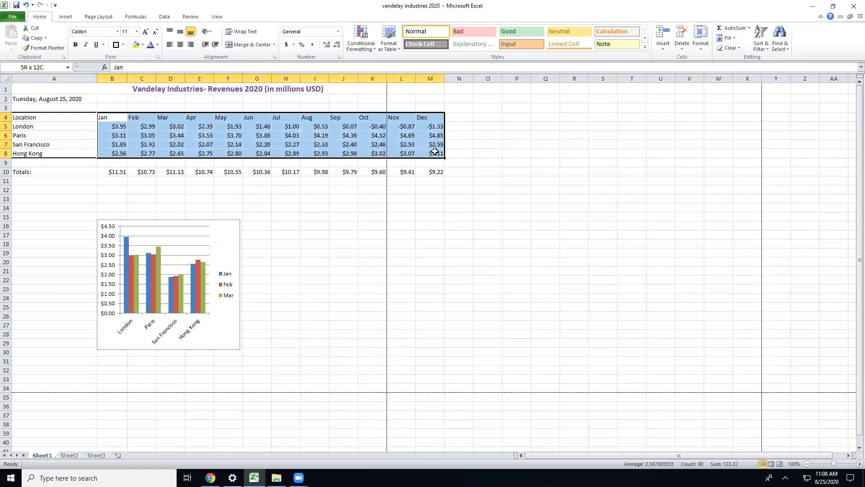
click(117, 45)
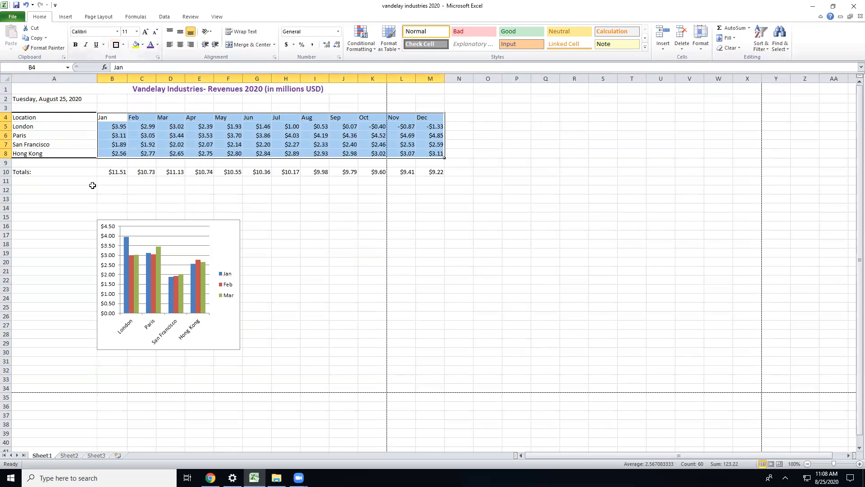
click(93, 191)
Step: Inspect the table's new borders in the print preview and return to the worksheet
click(13, 17)
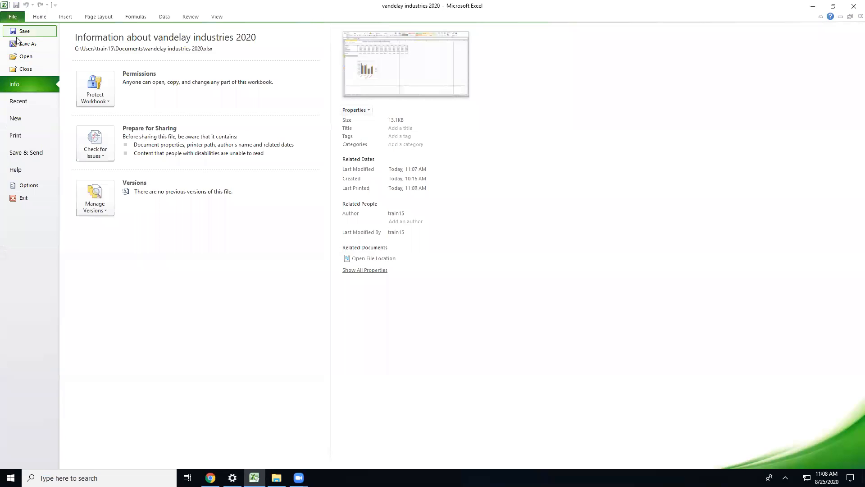
click(31, 142)
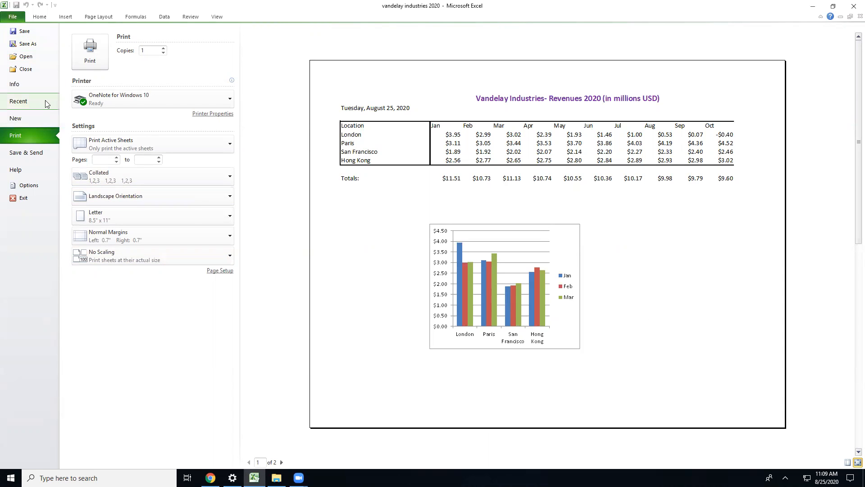
click(39, 17)
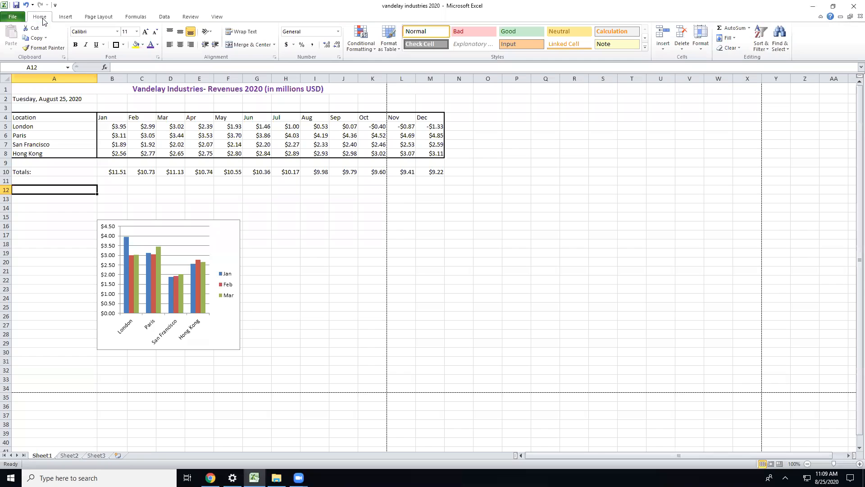
Step: Look over the available commands for page setup and for inserting objects
click(104, 18)
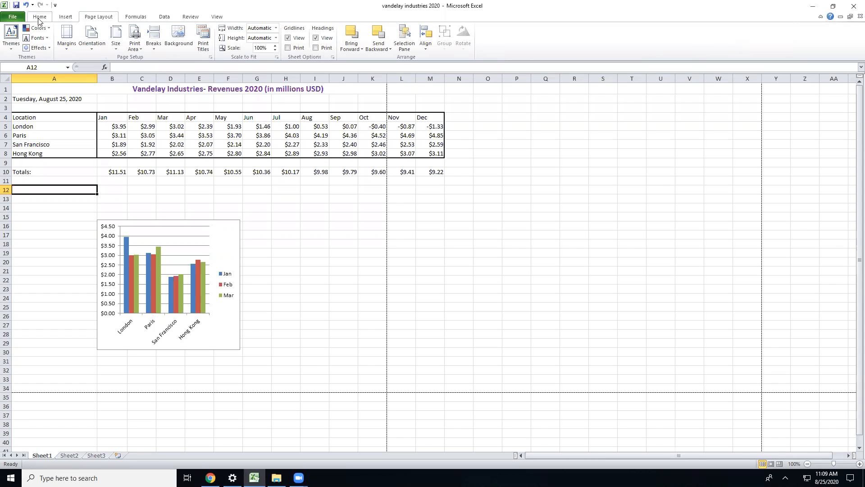
click(64, 18)
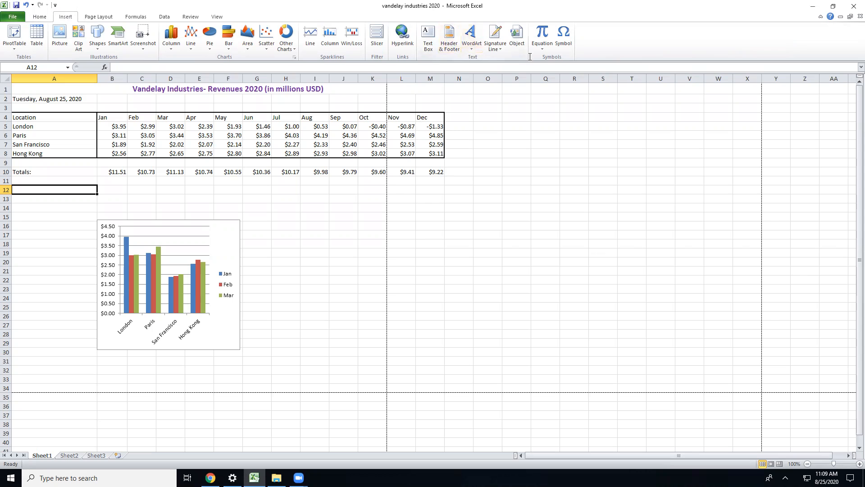
click(91, 19)
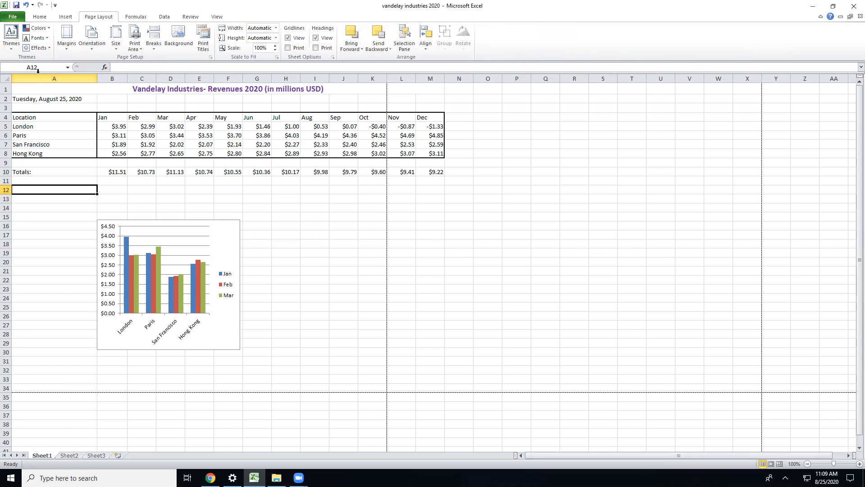
Step: Examine the Insert Function dialog, the Financial and Logical function lists and the data commands without applying any of them
click(136, 18)
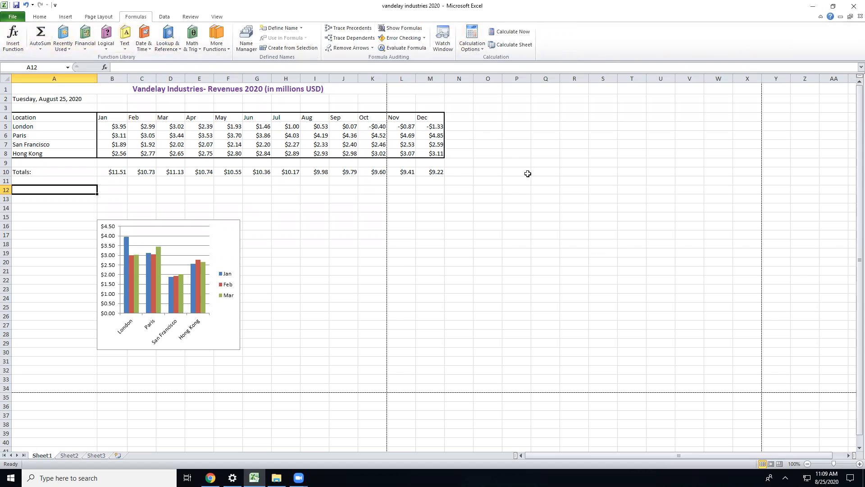
click(13, 40)
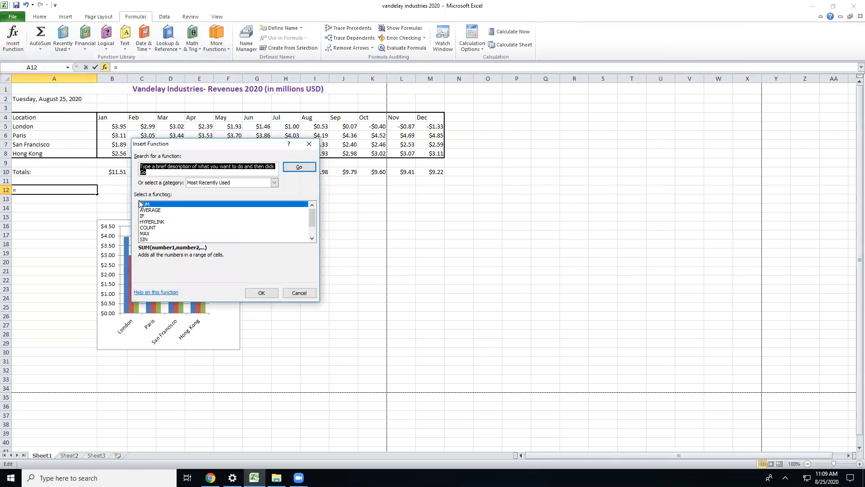
mouse_move(312, 217)
mouse_down()
mouse_move(317, 233)
mouse_move(313, 203)
mouse_up()
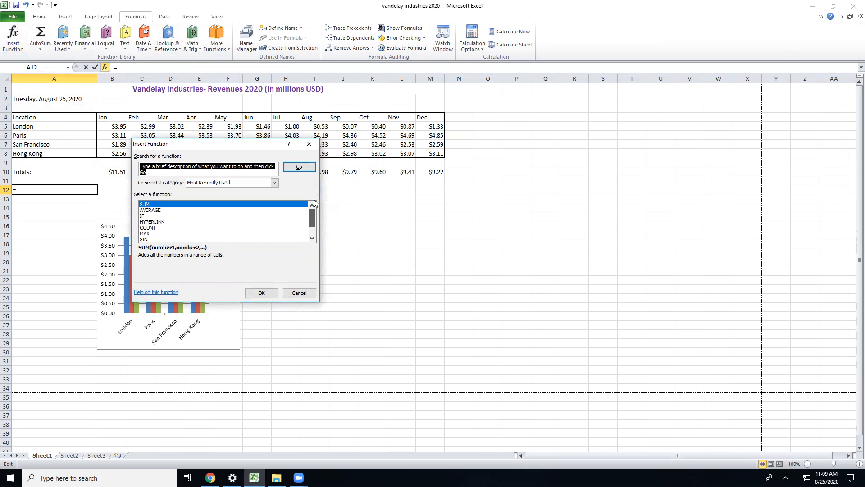
click(298, 293)
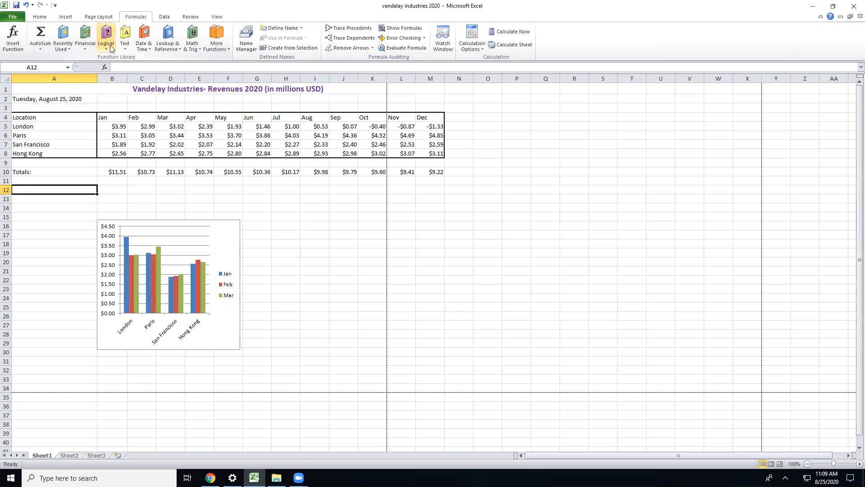
click(84, 50)
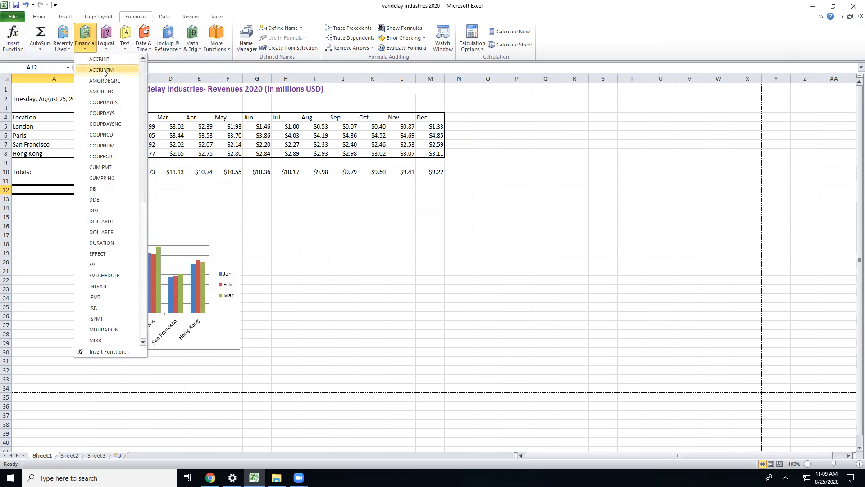
click(108, 48)
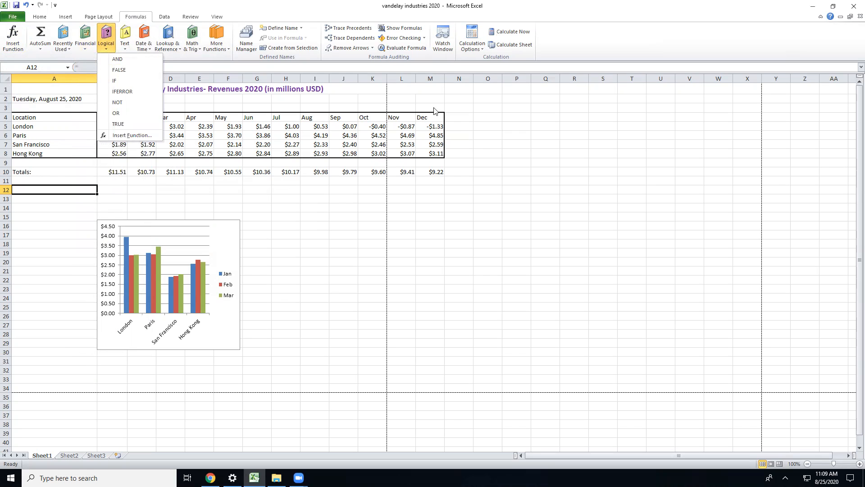
click(31, 189)
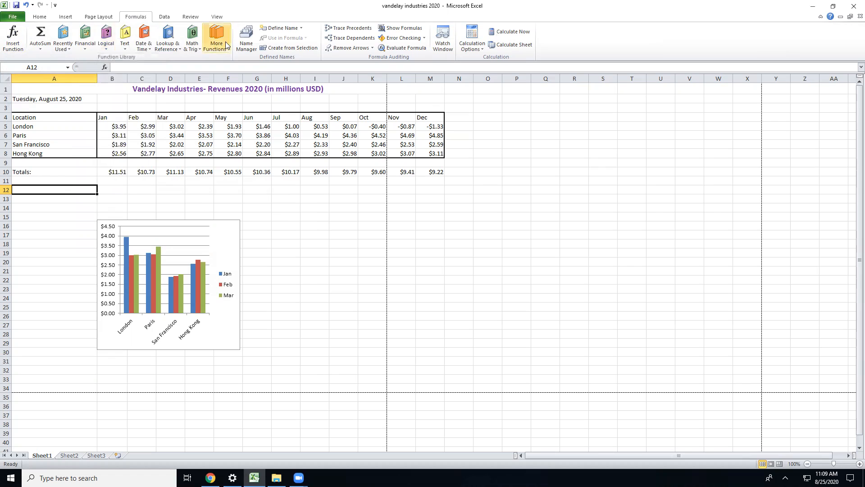
click(170, 20)
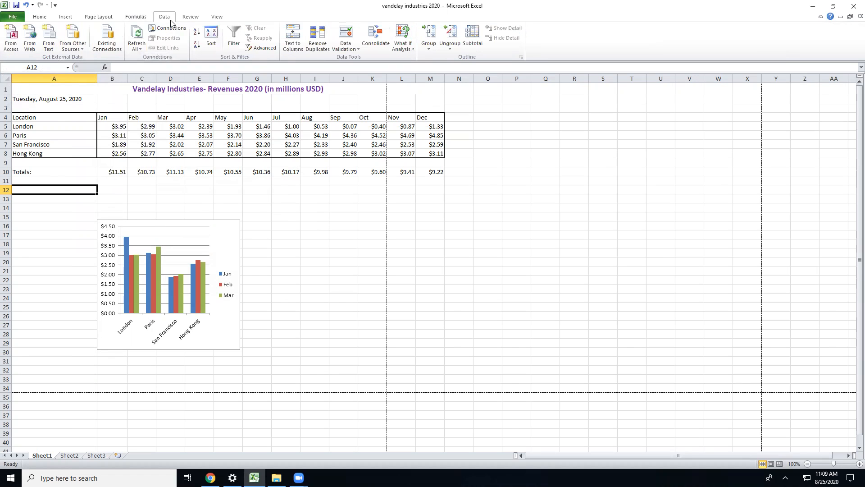
click(41, 17)
click(346, 206)
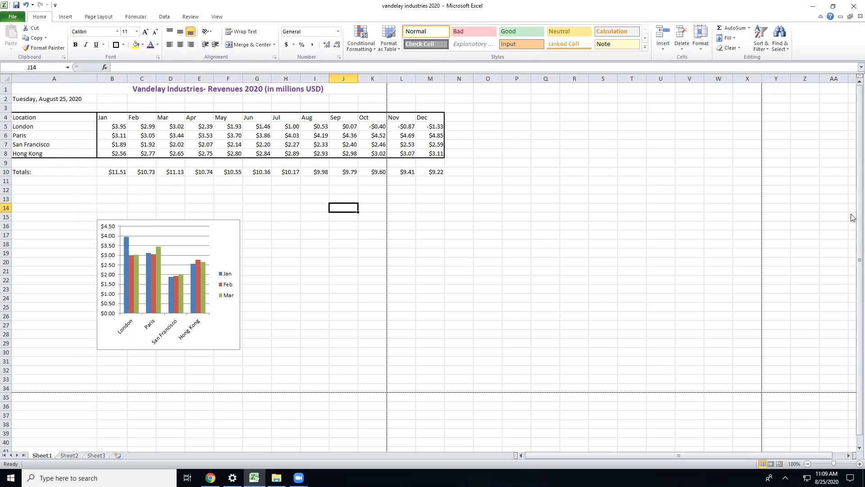
Step: Sort the locations in A4 to A8 from A to Z, expanding the selection so each row's monthly figures move along
click(34, 119)
drag(36, 117, 46, 154)
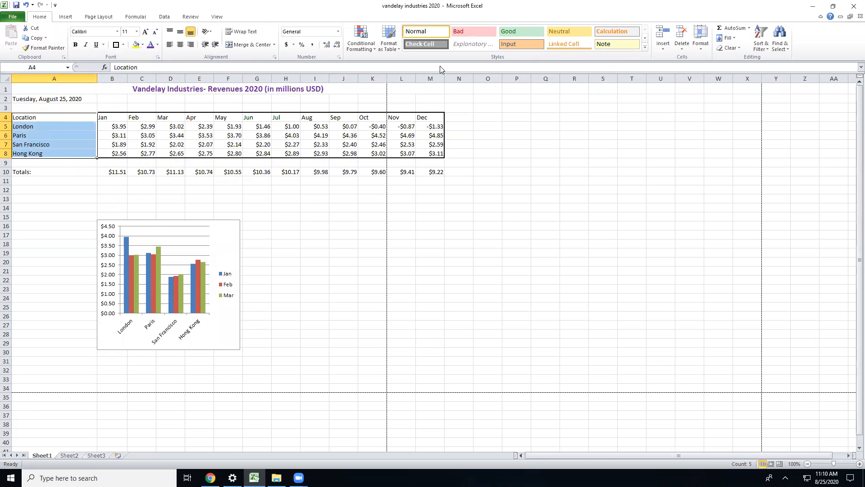
click(766, 51)
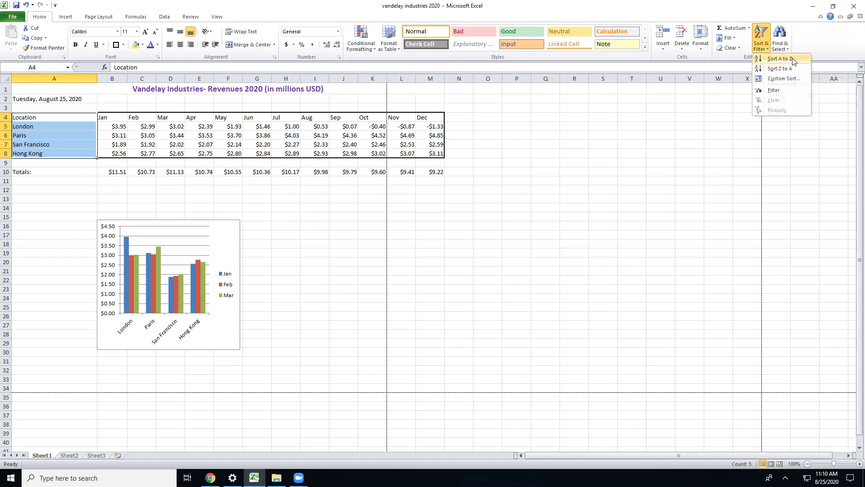
click(780, 59)
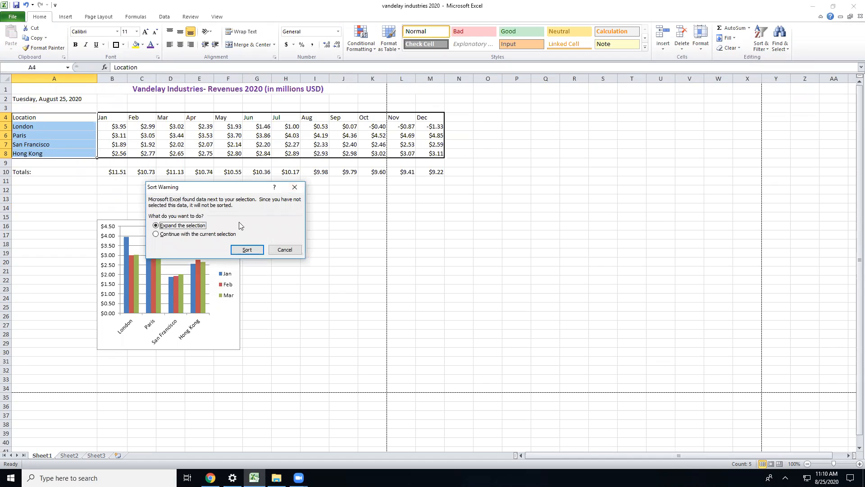
click(247, 249)
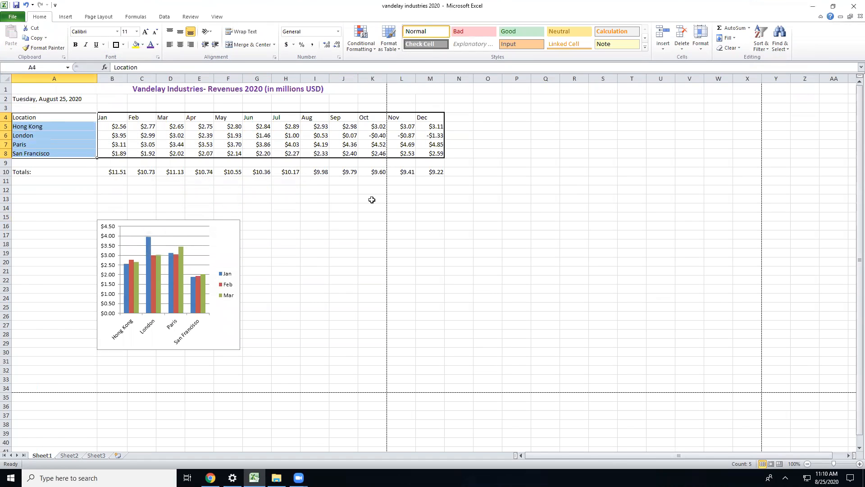
click(30, 188)
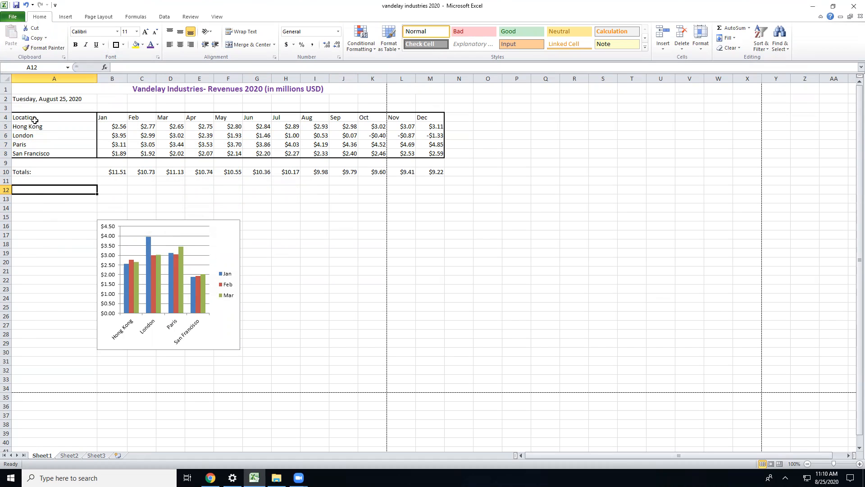
Step: Sort the locations in A4 to A8 from Z to A, expanding the selection so each row's monthly figures move along
drag(35, 118, 46, 153)
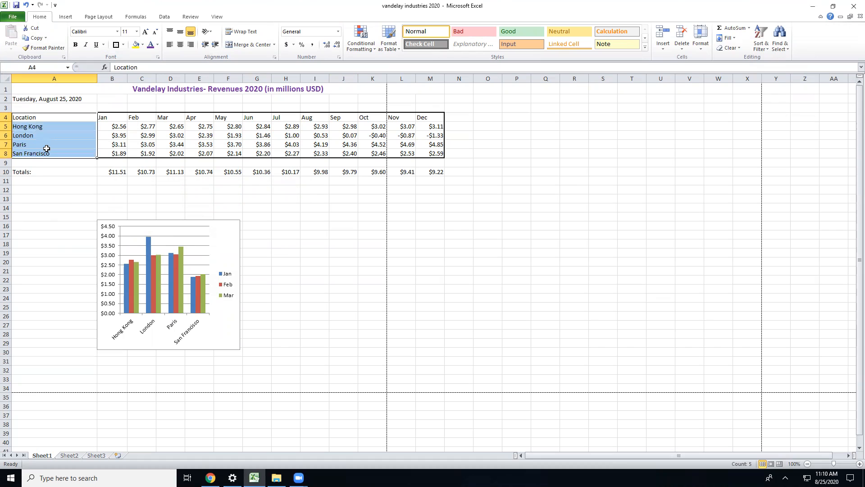
click(759, 41)
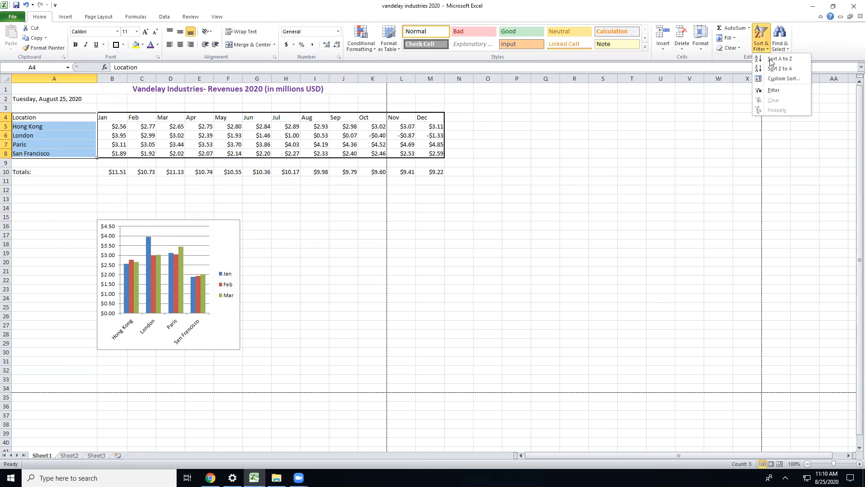
click(786, 71)
click(247, 249)
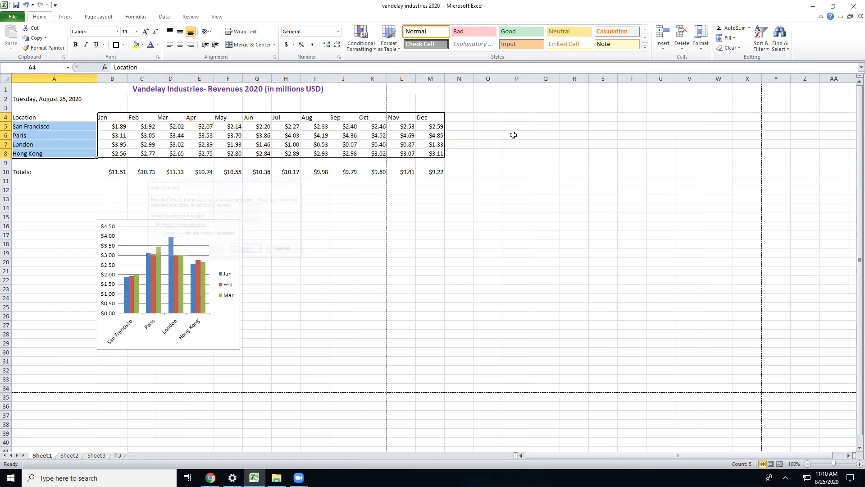
click(43, 203)
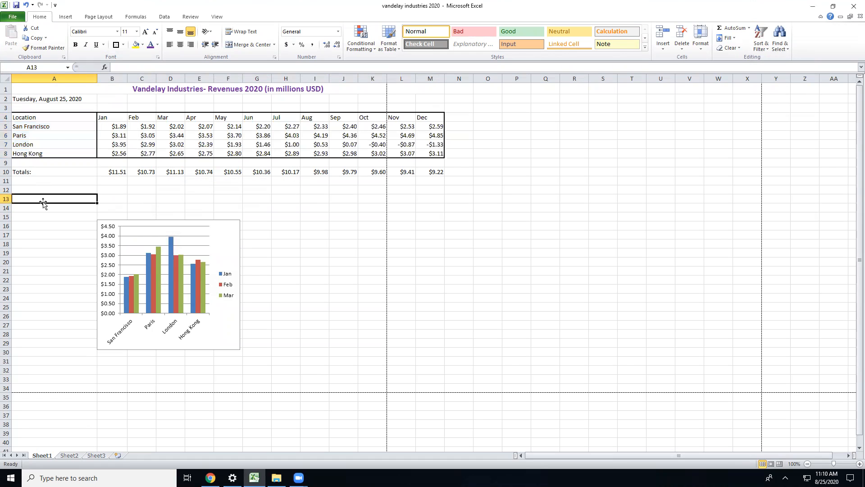
Step: Undo both the Z to A and the A to Z sort of the location rows
click(26, 6)
click(26, 6)
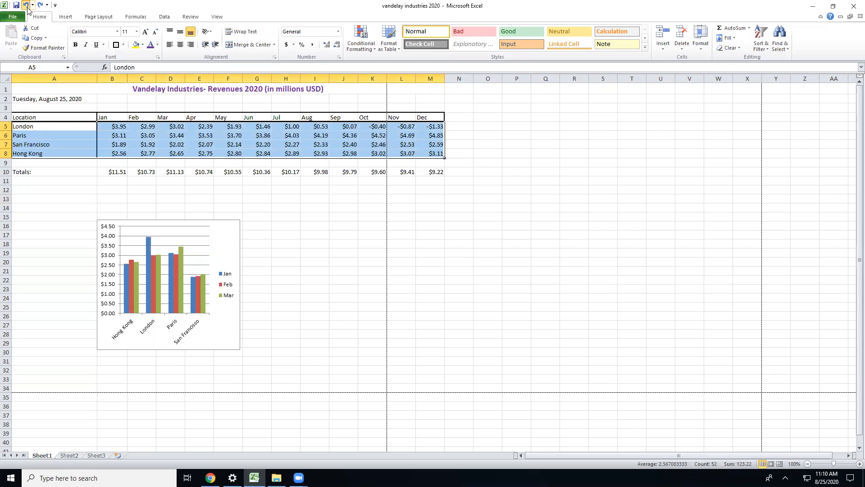
click(76, 197)
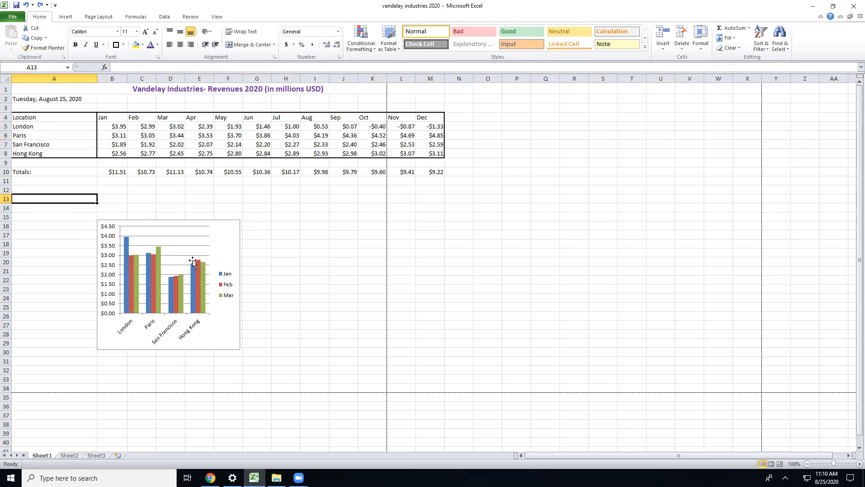
click(219, 273)
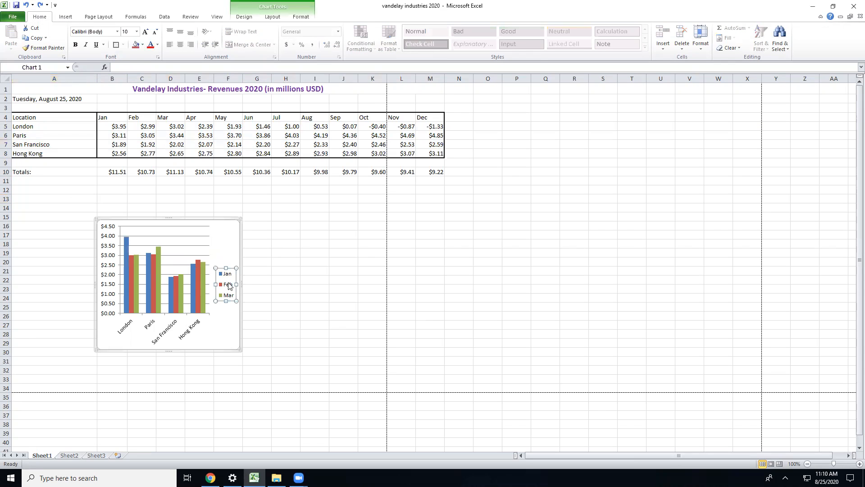
click(337, 206)
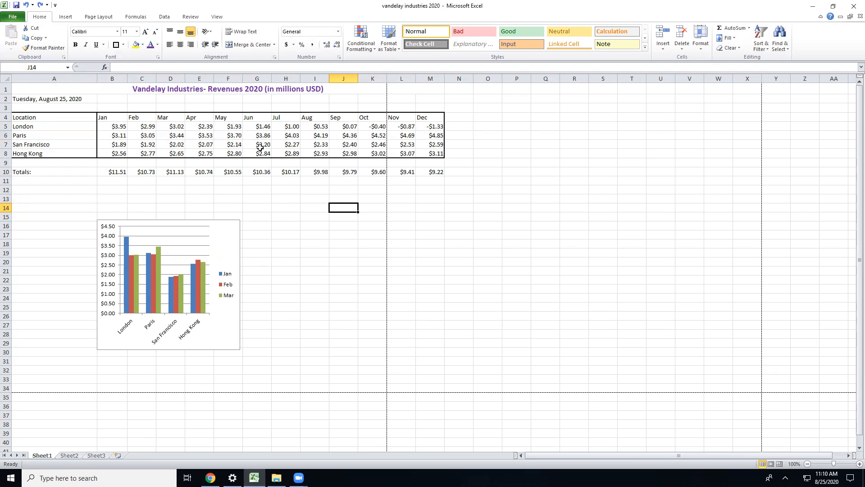
click(302, 251)
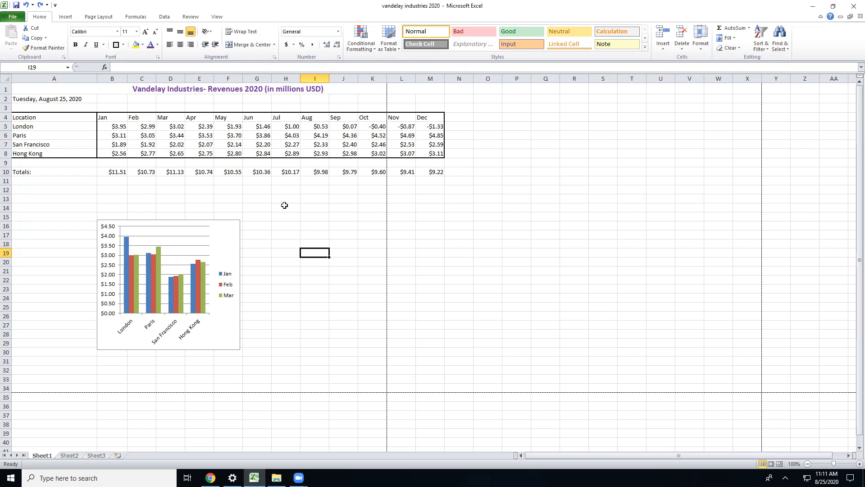
Step: Widen the column chart by extending its right edge into column J, keeping its height
click(225, 254)
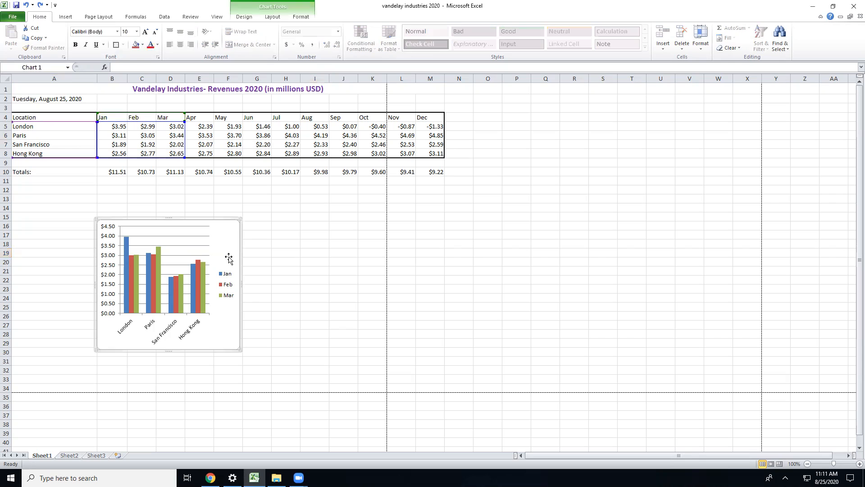
drag(240, 284, 349, 301)
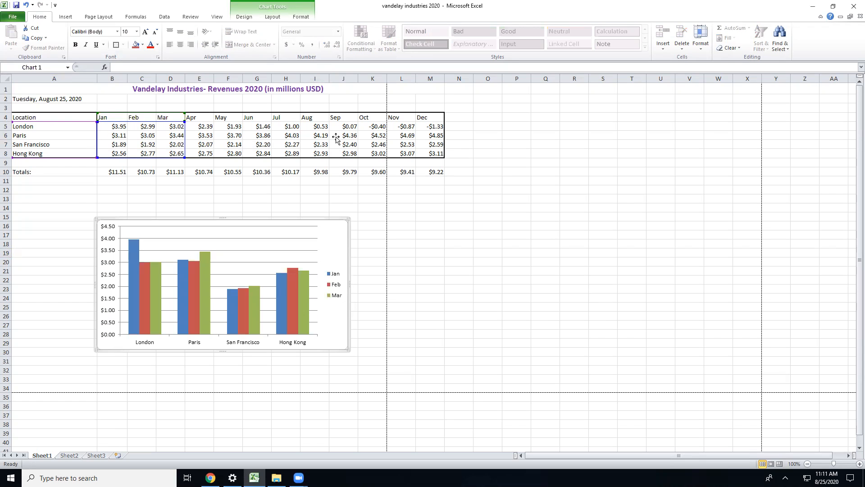
click(71, 207)
drag(126, 174, 424, 173)
drag(374, 189, 358, 191)
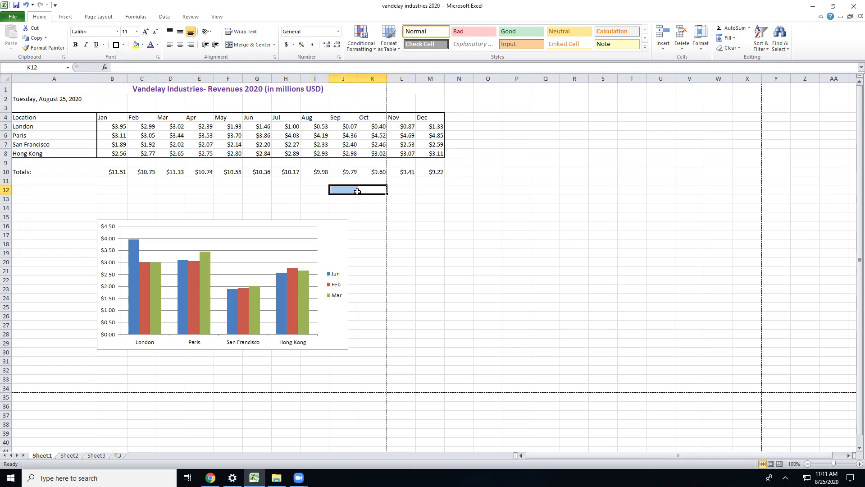
click(121, 200)
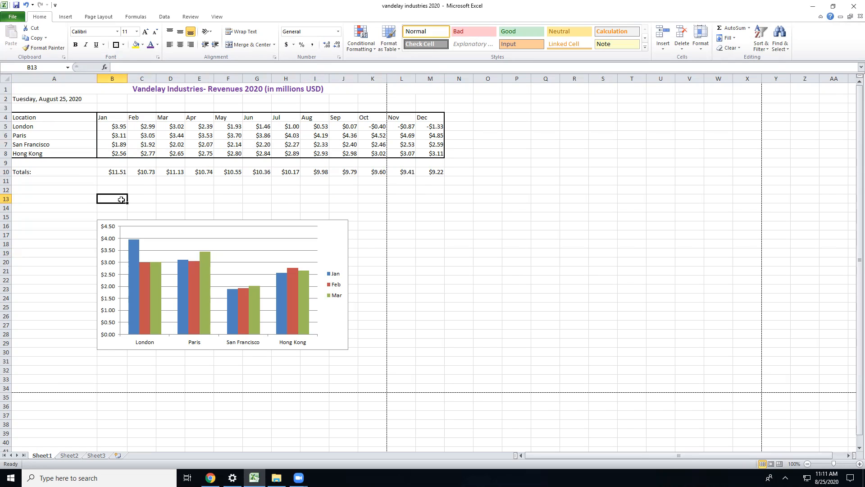
click(63, 185)
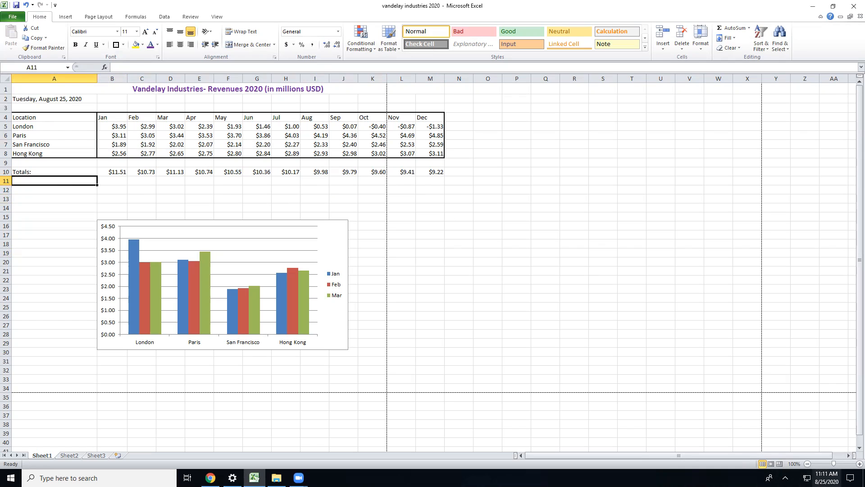
click(55, 190)
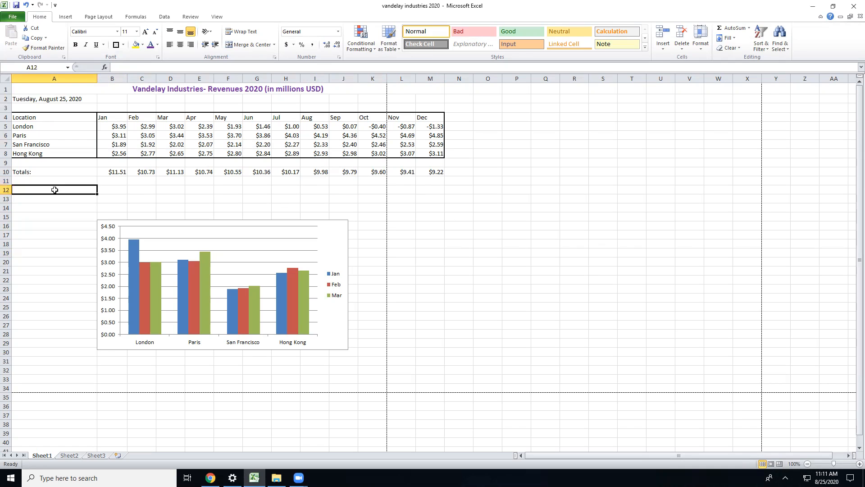
drag(50, 184, 433, 186)
drag(430, 181, 313, 181)
click(285, 197)
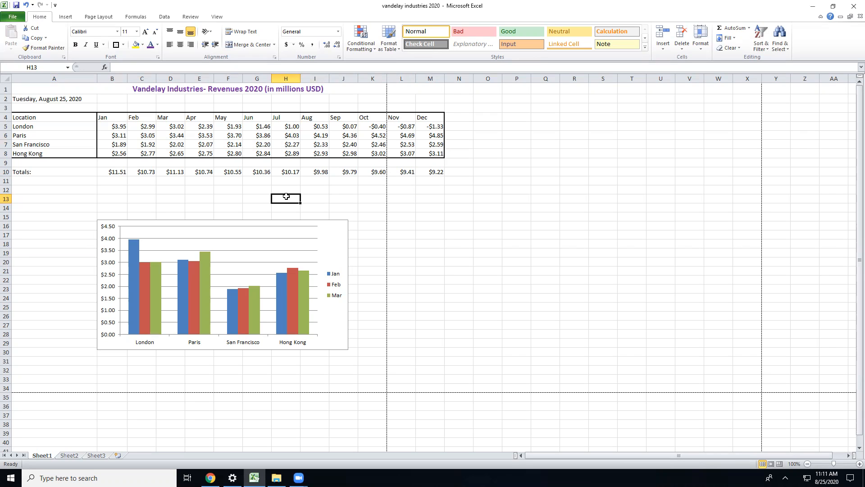
click(266, 183)
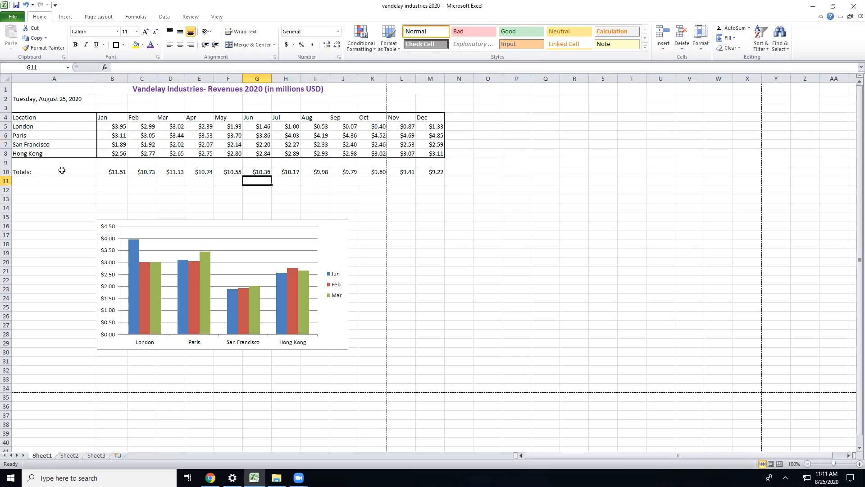
click(66, 187)
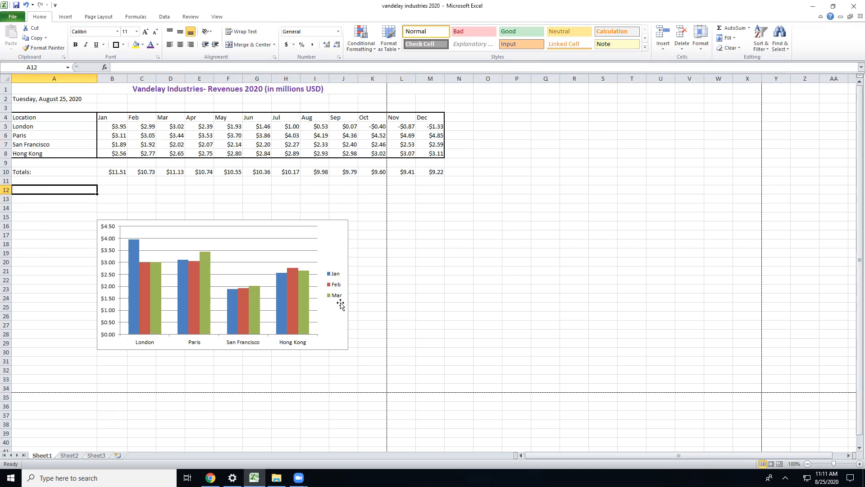
click(342, 332)
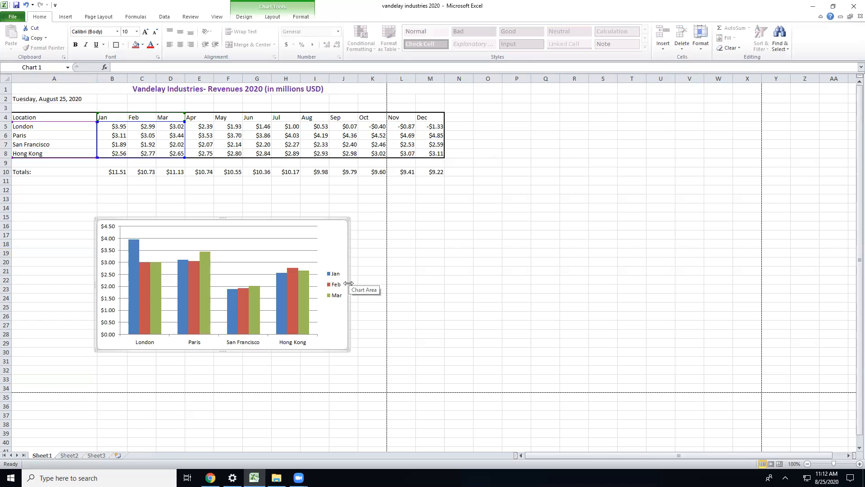
click(57, 226)
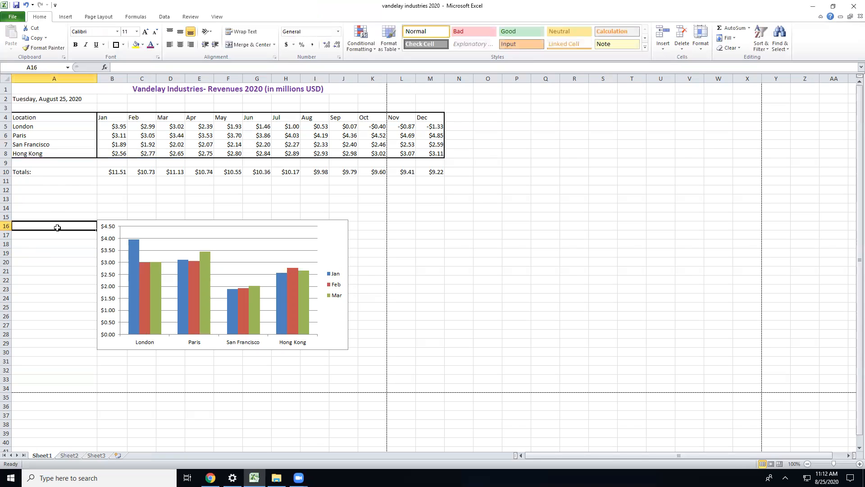